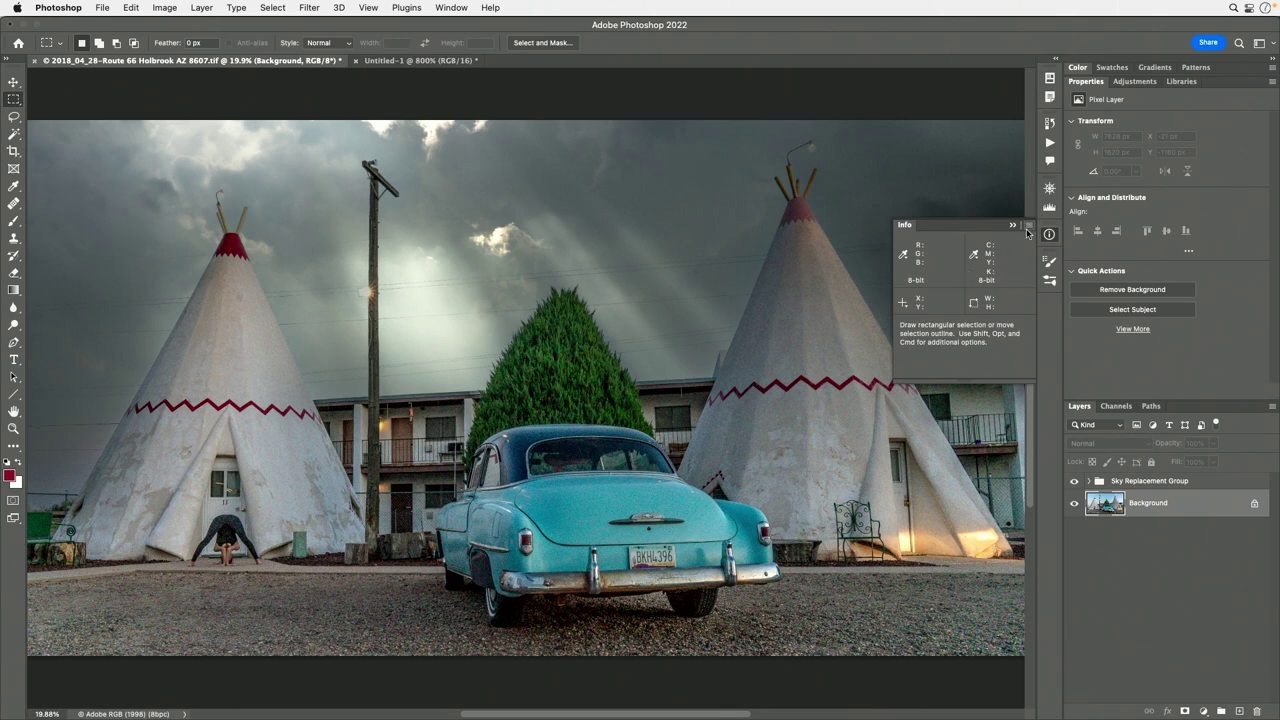
# In Info panel options, turn off Show Tool Hints and turn on Document Profile.
pyautogui.click(1030, 226)
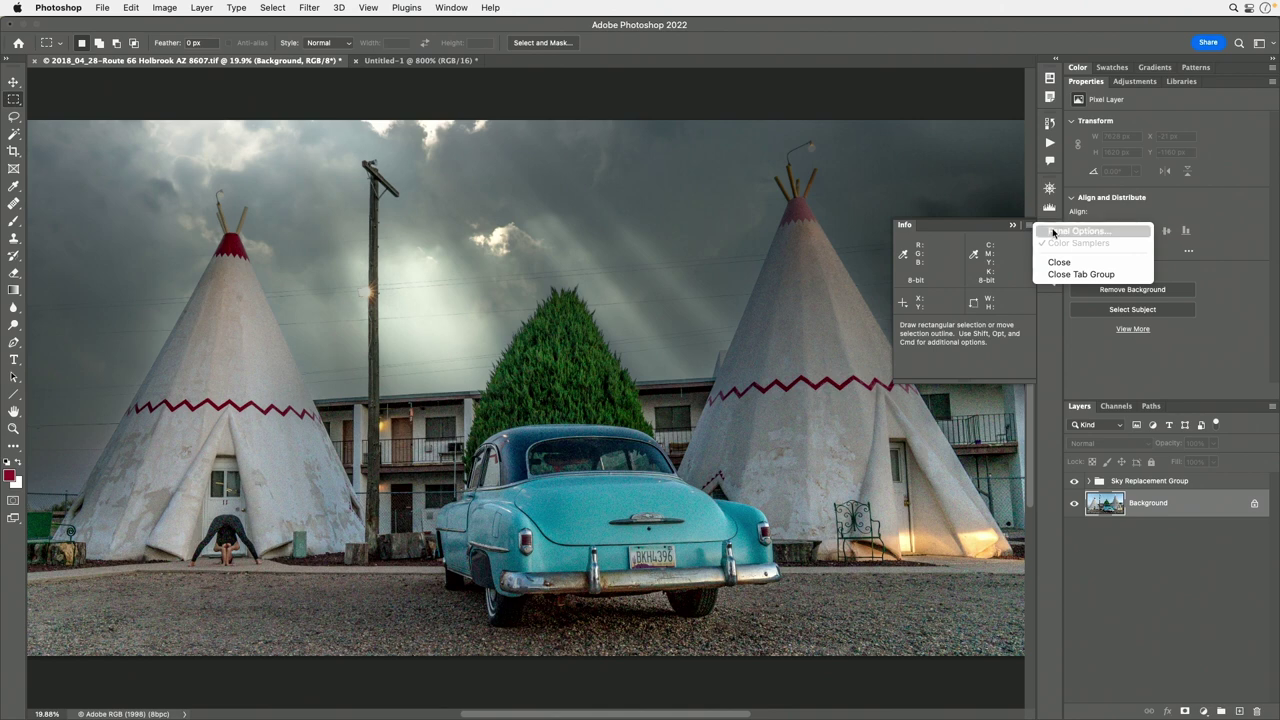
pyautogui.click(1053, 232)
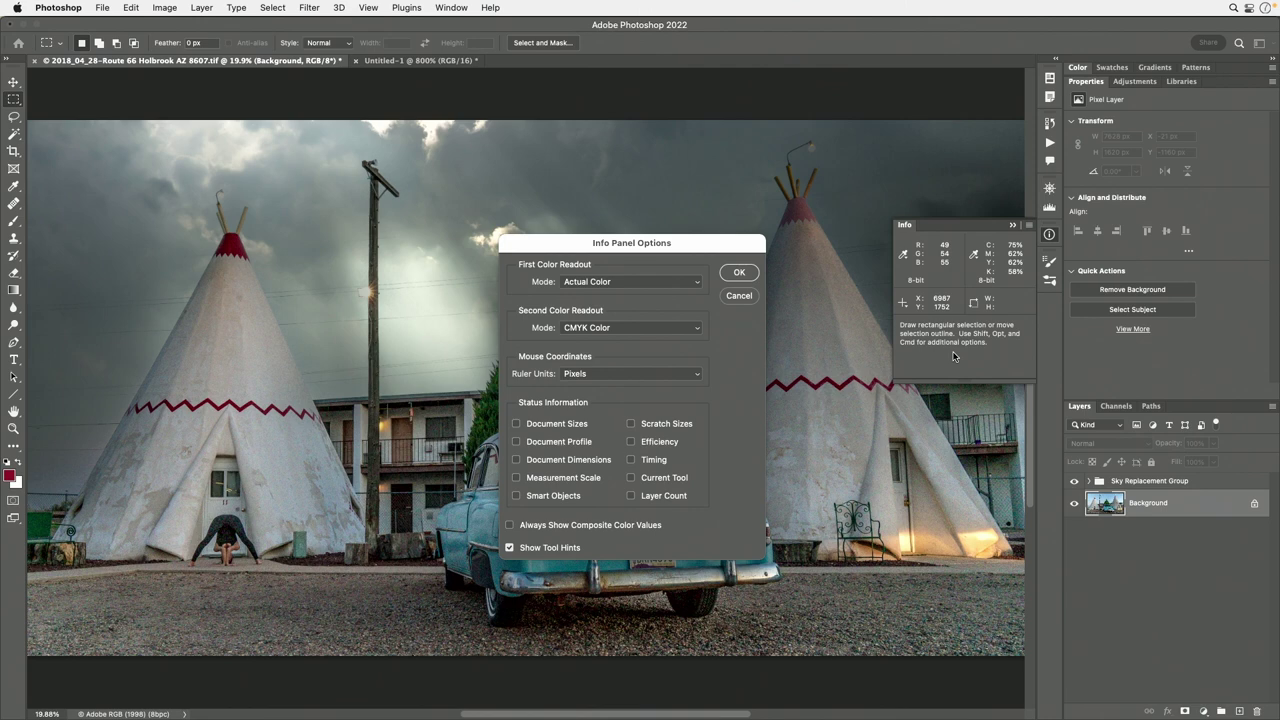
pyautogui.click(510, 548)
pyautogui.click(516, 442)
pyautogui.click(739, 273)
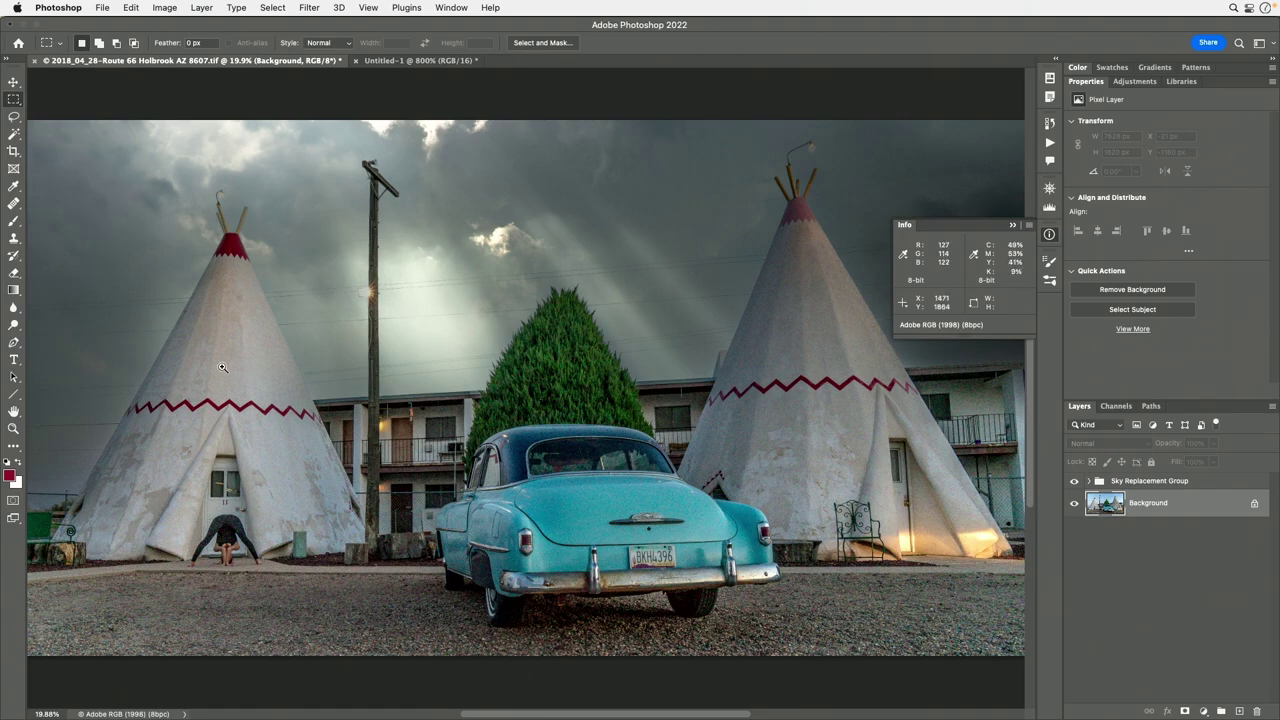
# Zoom in on the left teepee from 19.9% to 200% to reveal its fabric noise.
pyautogui.scroll(10, 222, 367)
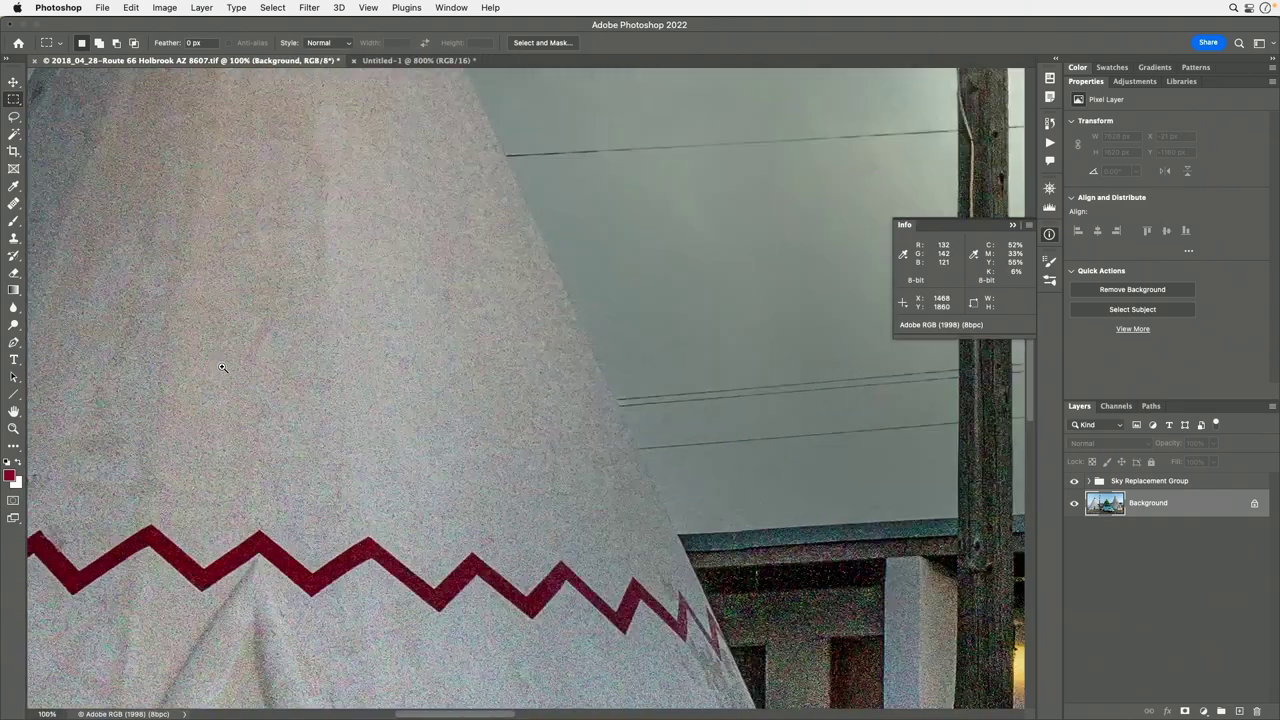
pyautogui.scroll(3, 222, 367)
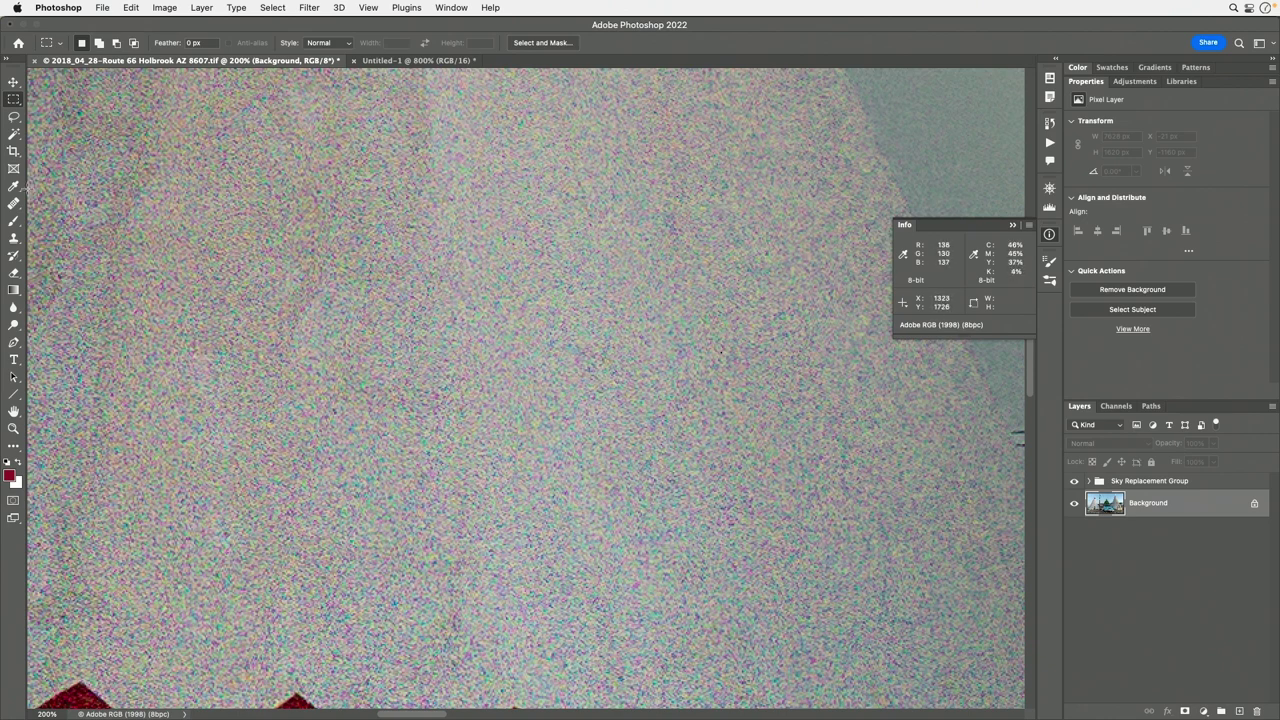
# Set the Eyedropper to 31 by 31 Average and sample the teepee's grey as foreground.
pyautogui.click(13, 187)
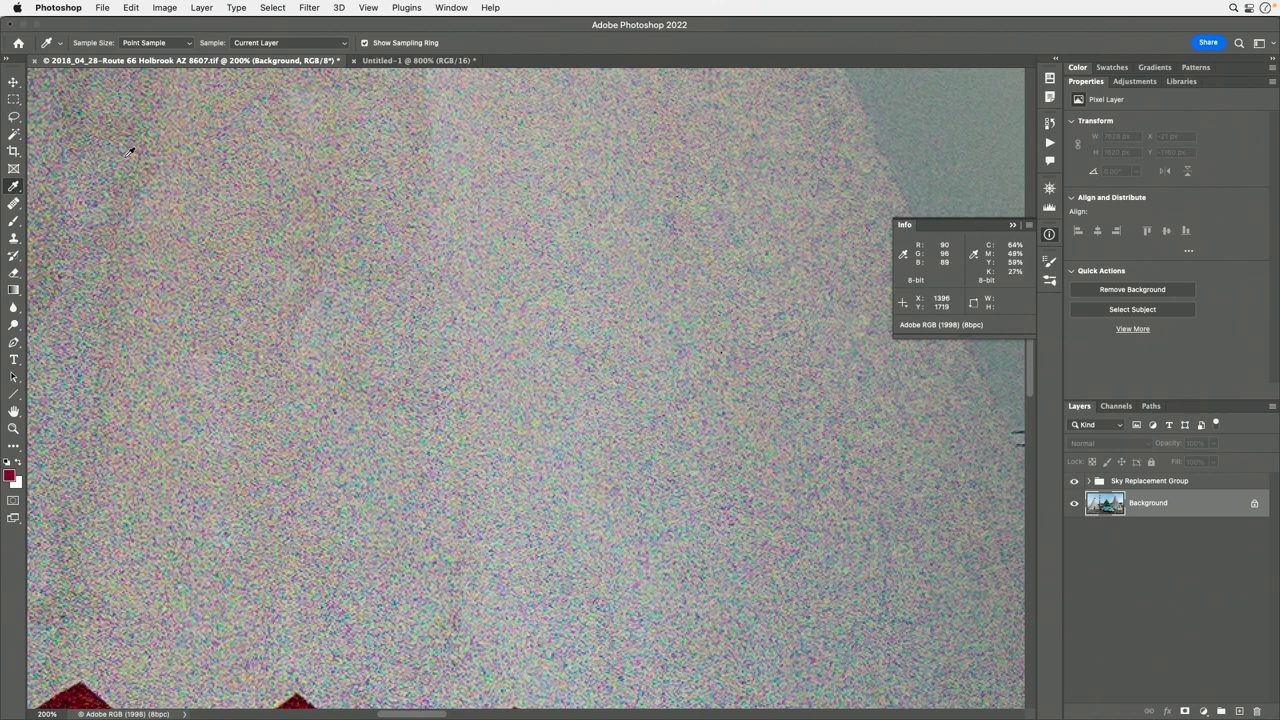
pyautogui.click(185, 46)
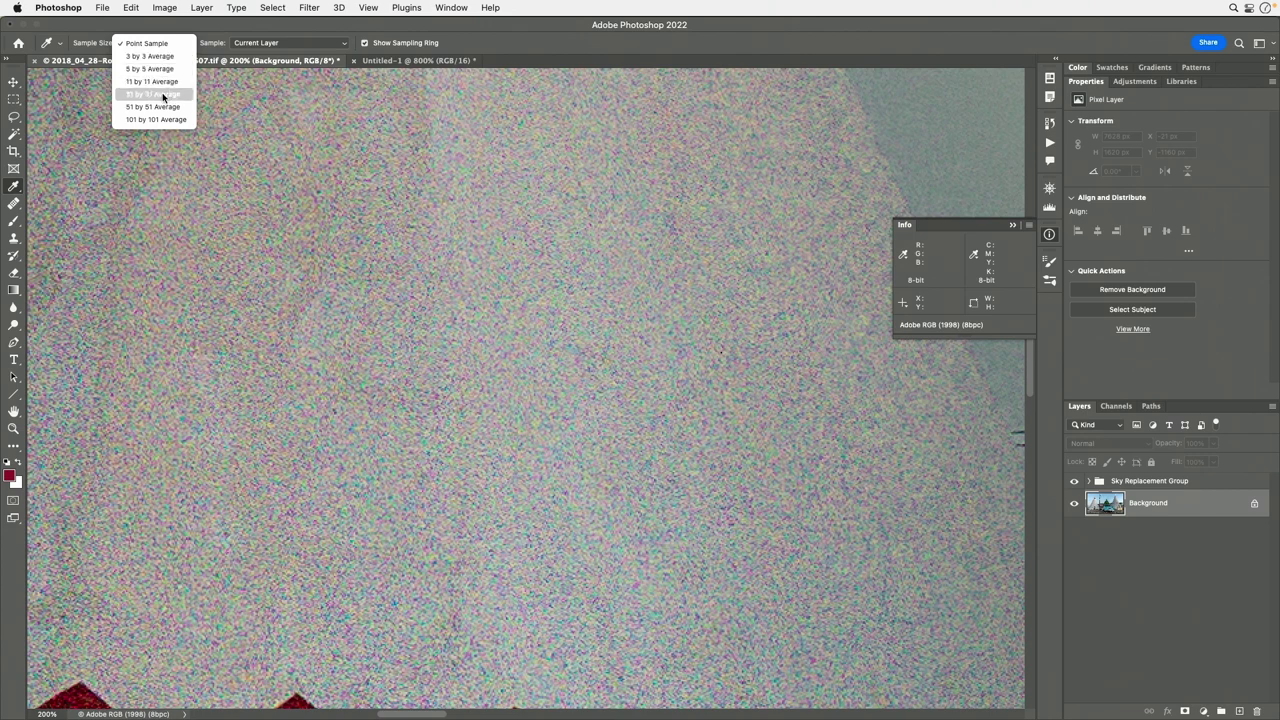
pyautogui.click(163, 97)
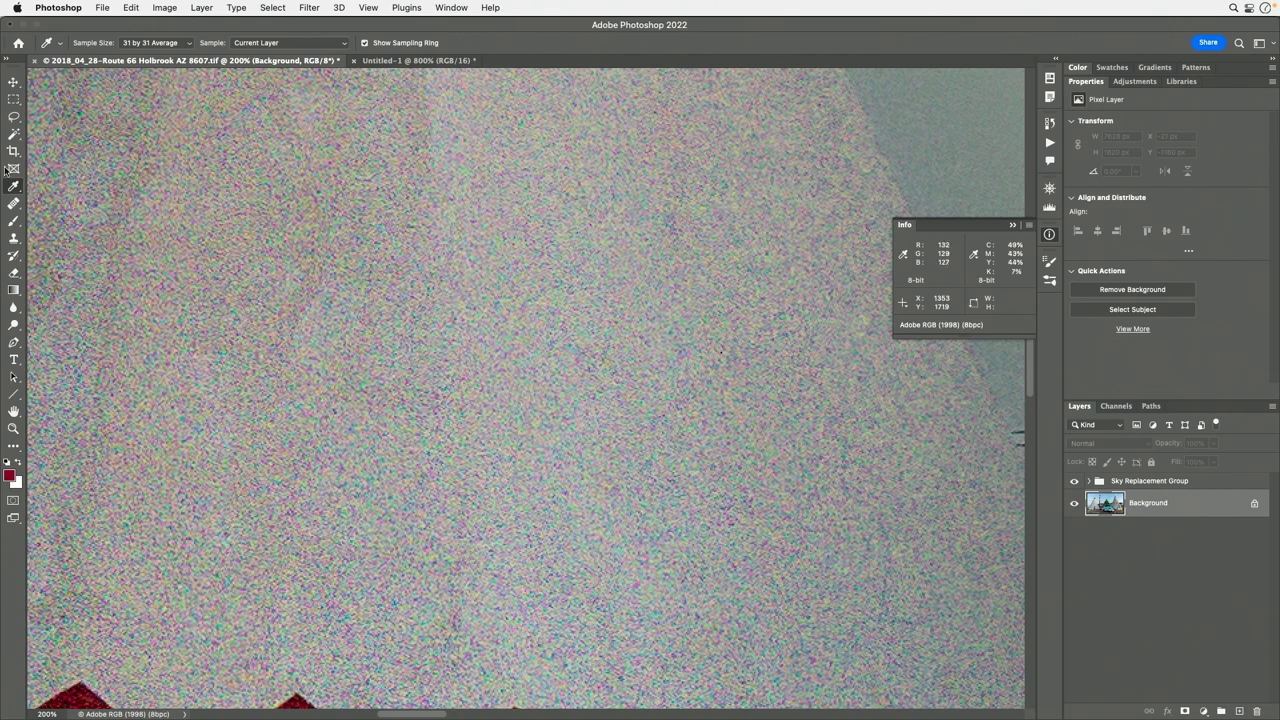
pyautogui.click(168, 43)
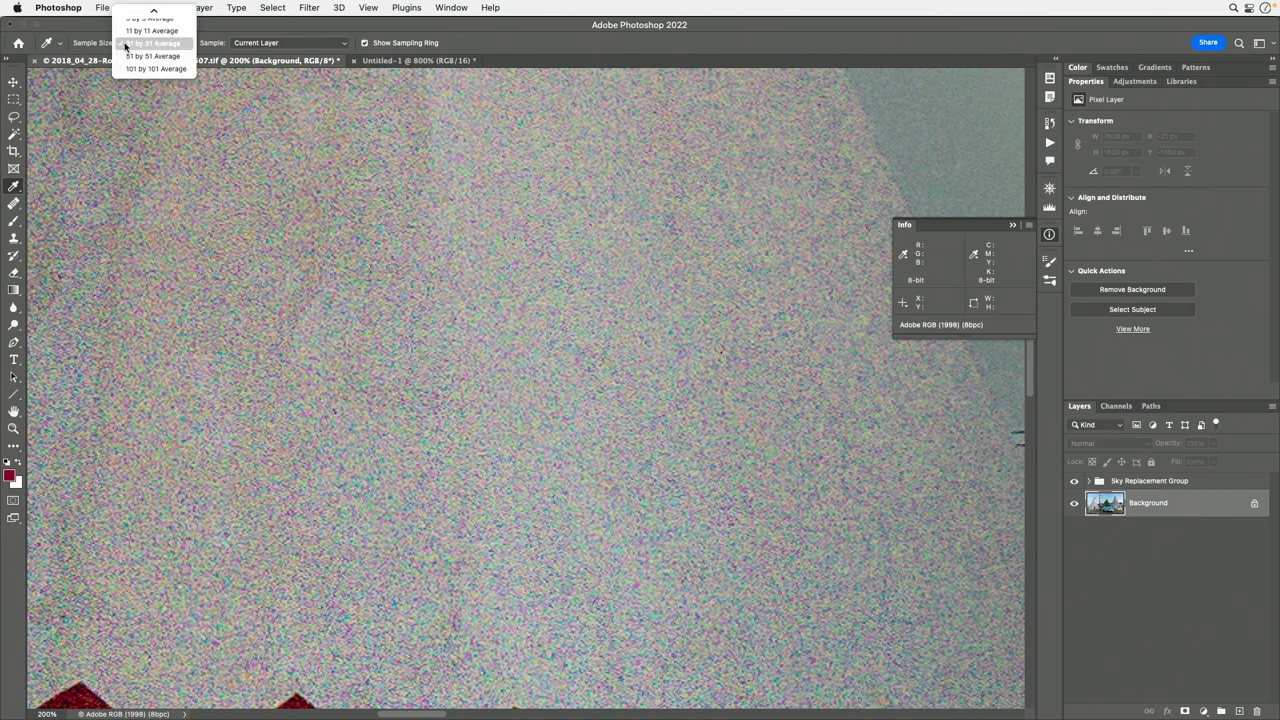
pyautogui.click(172, 44)
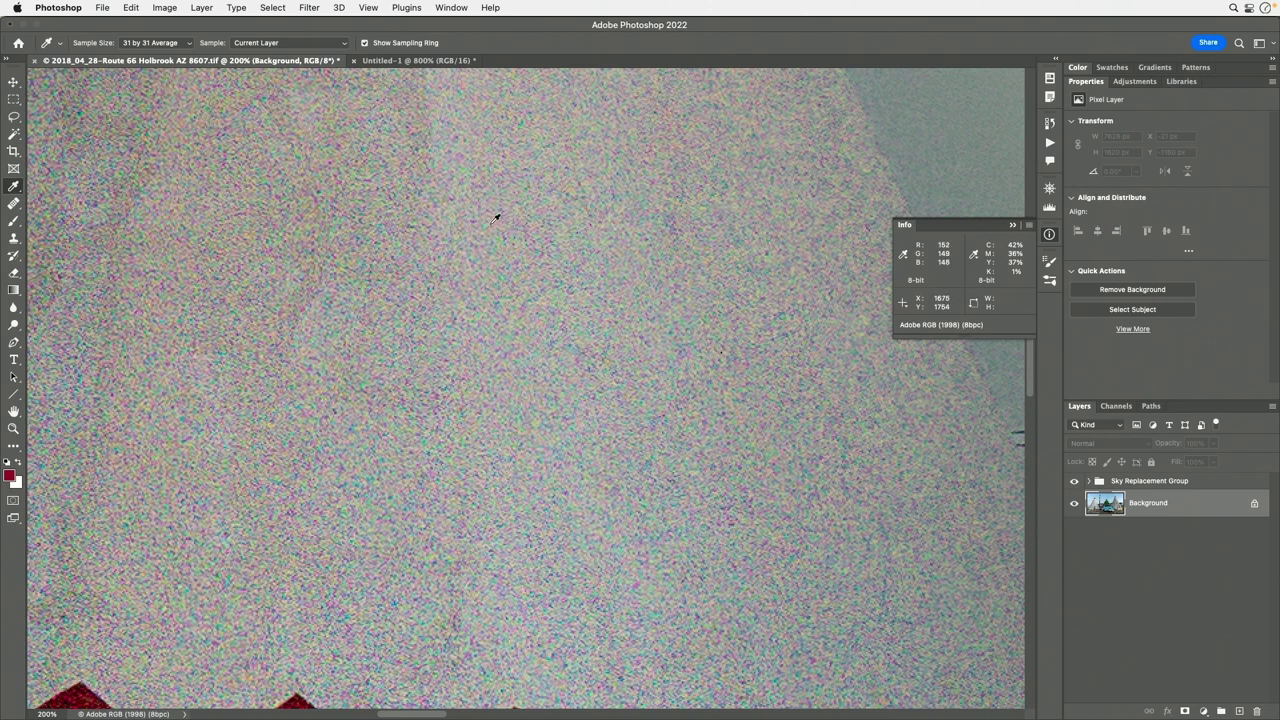
pyautogui.click(502, 219)
pyautogui.moveTo(14, 133); pyautogui.dragTo(51, 162)
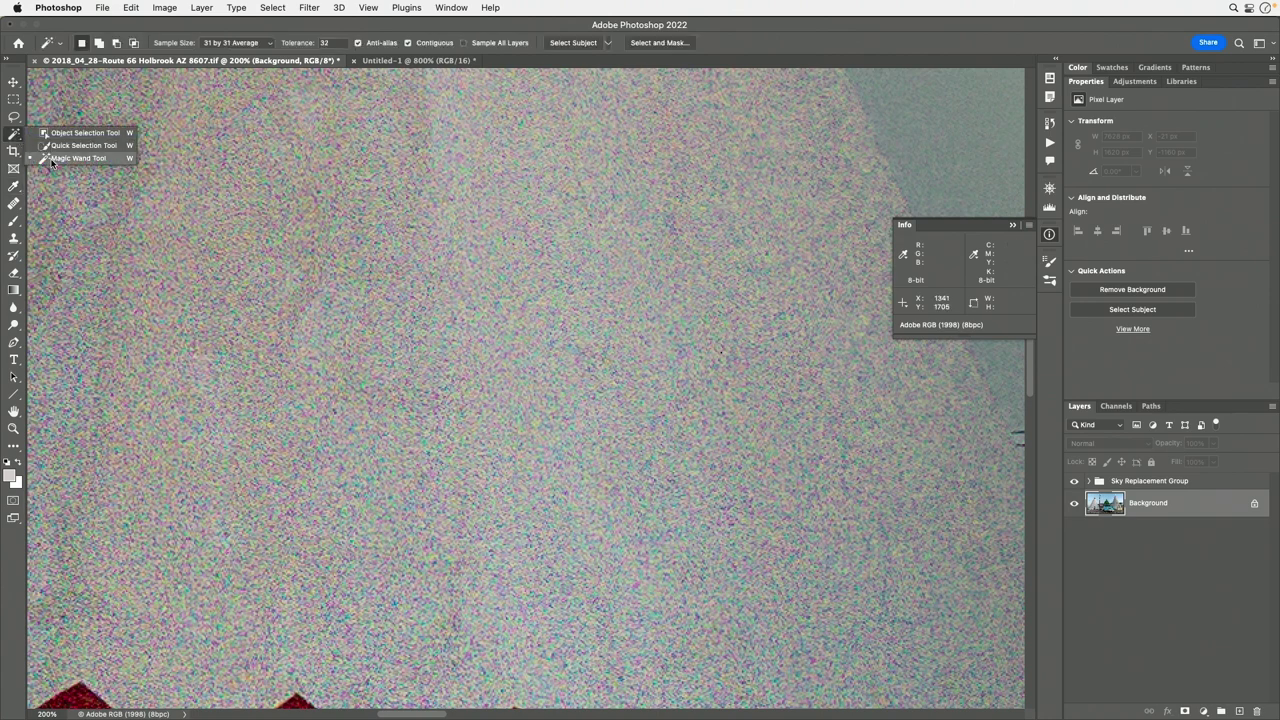
pyautogui.moveTo(51, 162); pyautogui.dragTo(14, 133)
pyautogui.moveTo(14, 272)
pyautogui.mouseDown()
pyautogui.moveTo(79, 299)
pyautogui.moveTo(84, 287)
pyautogui.moveTo(41, 276)
pyautogui.mouseUp()
pyautogui.click(60, 271)
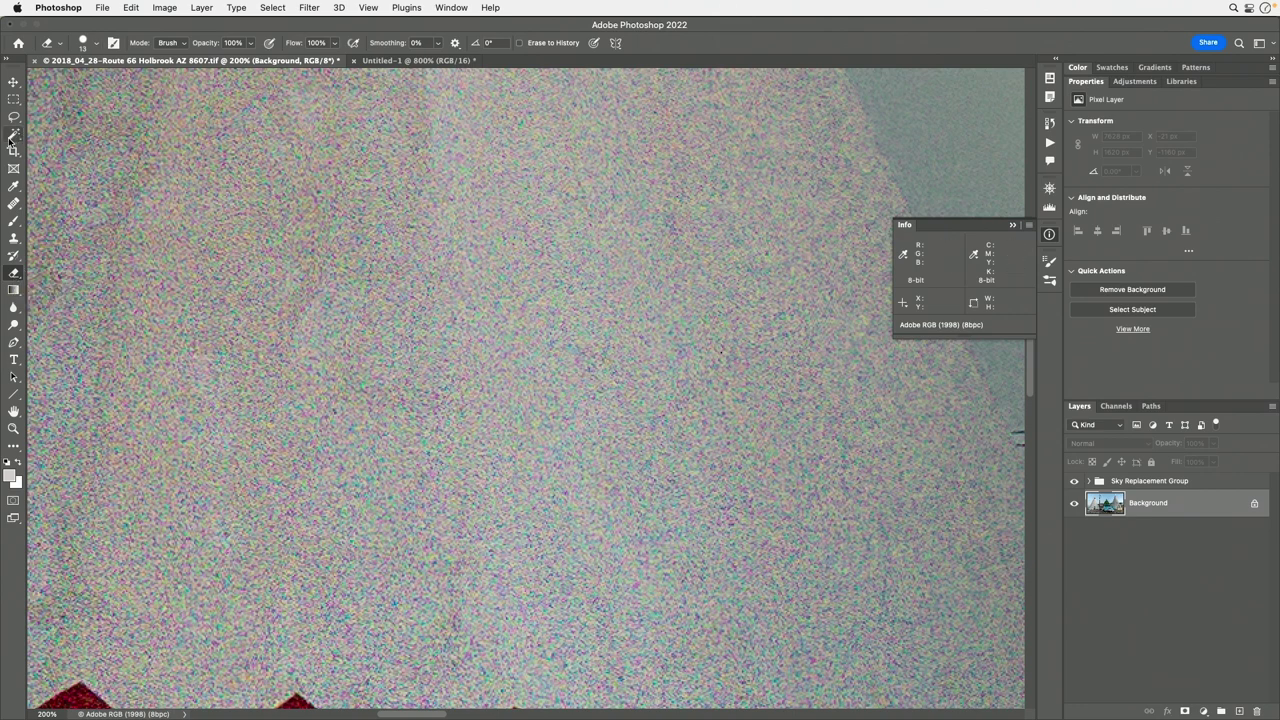
pyautogui.click(14, 186)
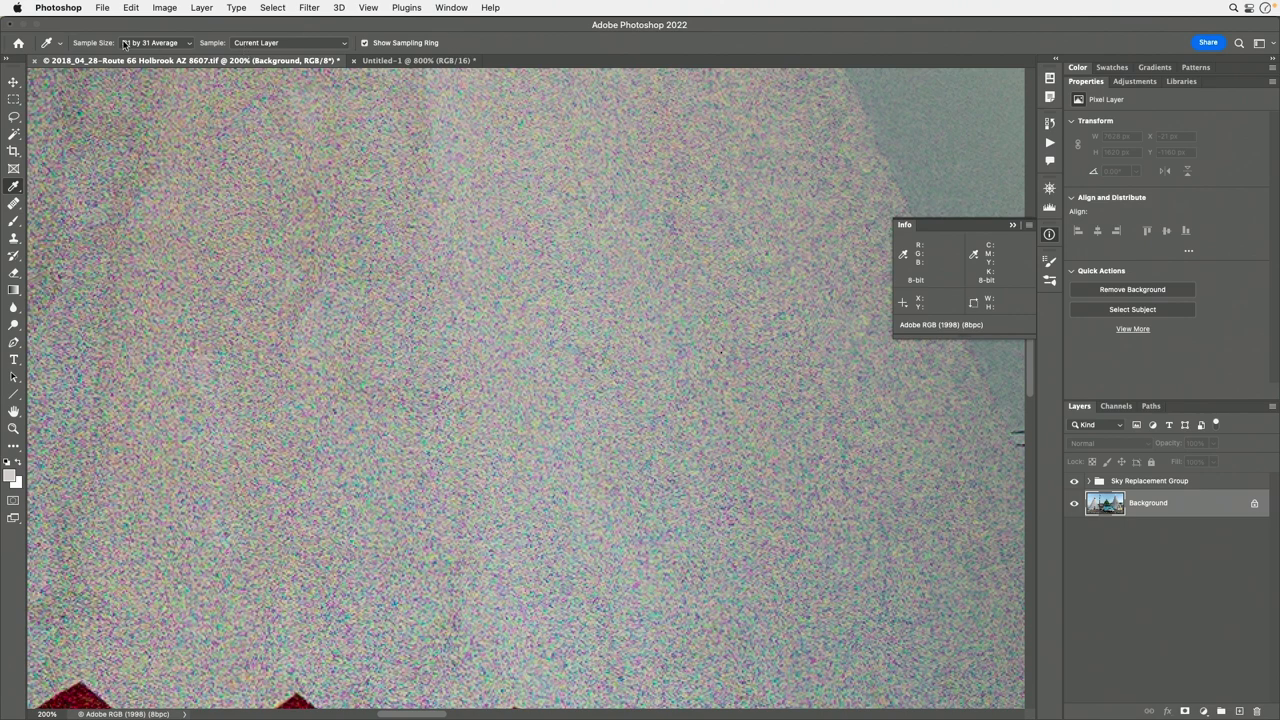
# Leave Sample Size at 31 by 31 Average and fit the whole photo on screen with Cmd+0.
pyautogui.click(175, 47)
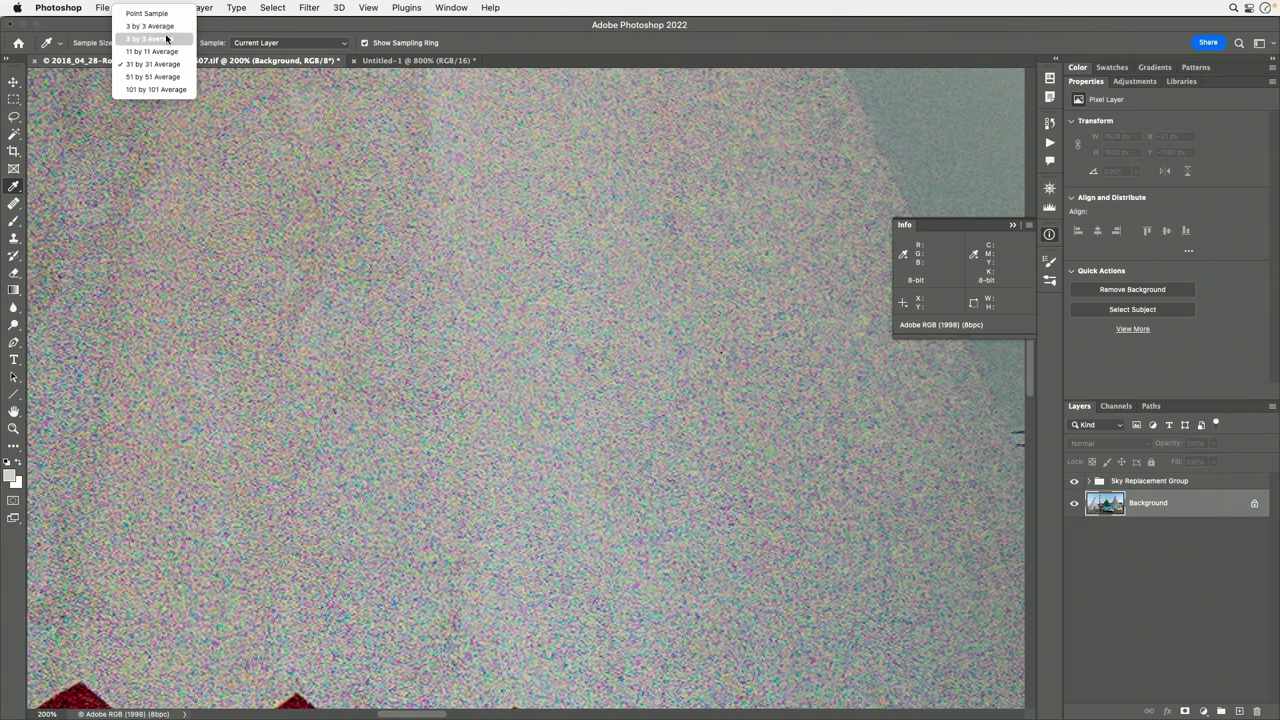
pyautogui.click(210, 31)
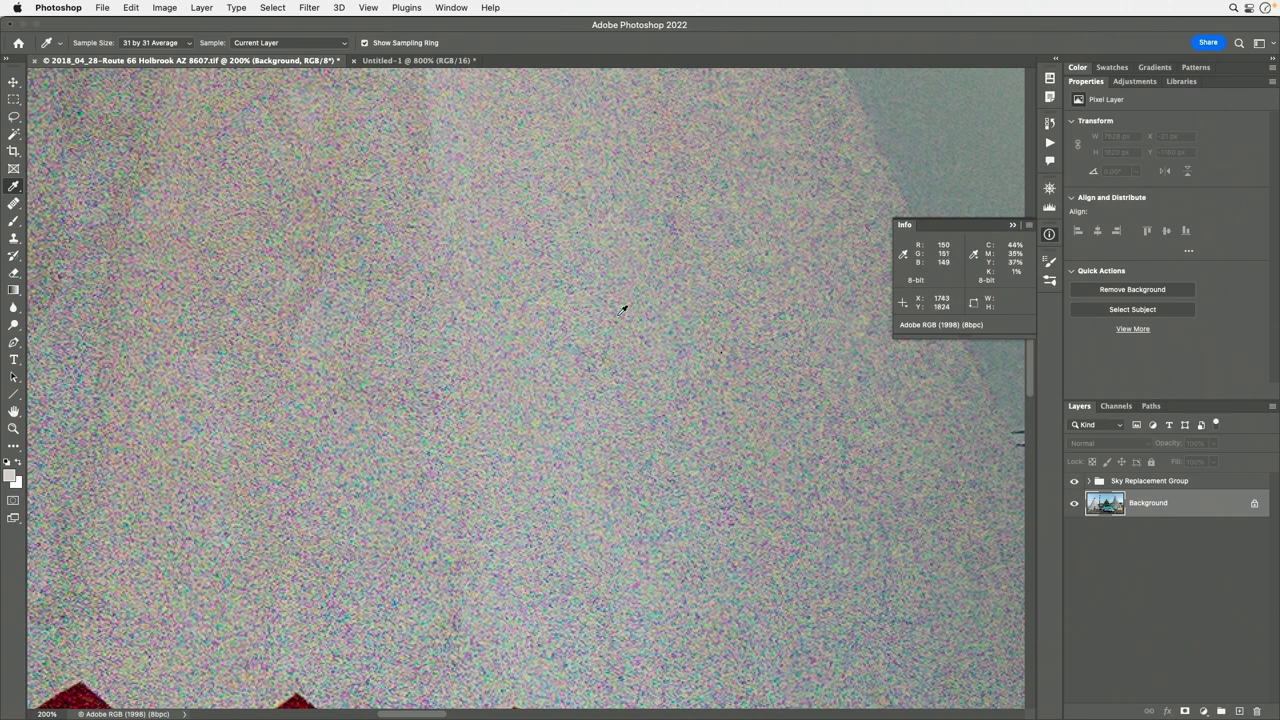
pyautogui.press('super+0')
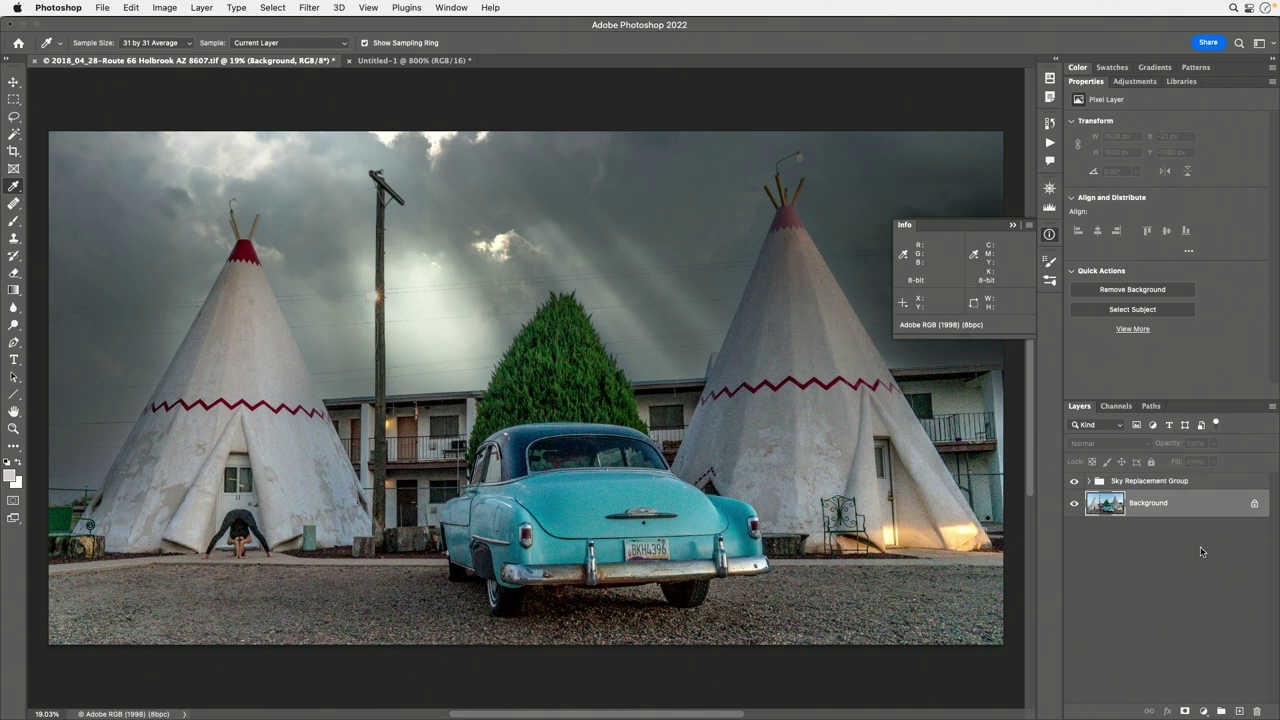
# Add a Curves layer and pull the RGB midpoint down, mapping input 125 to output 100.
pyautogui.click(1204, 711)
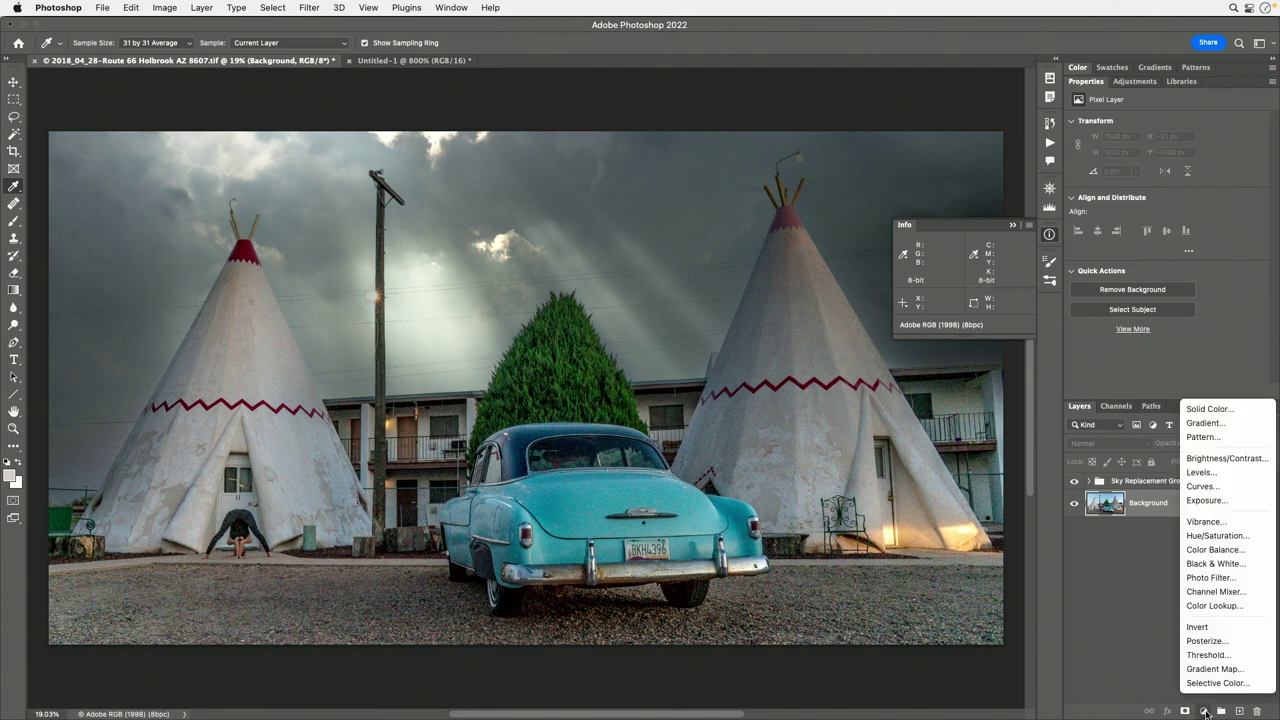
pyautogui.click(1214, 487)
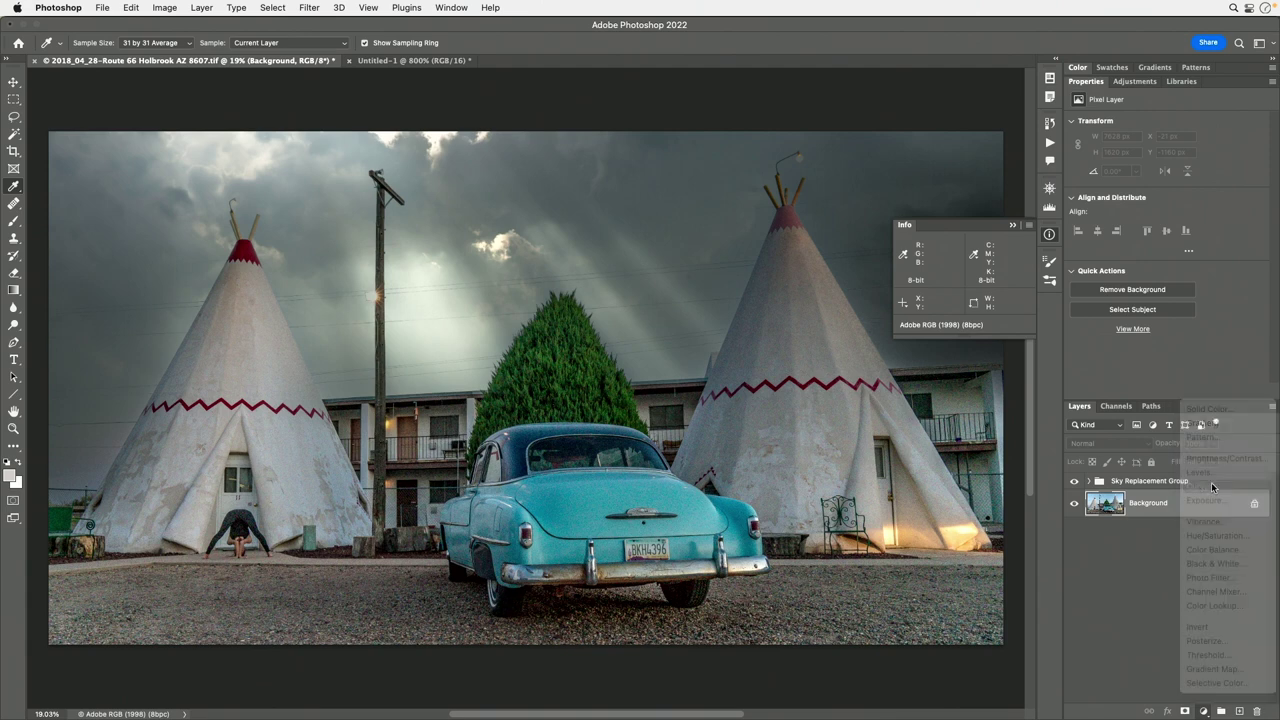
pyautogui.click(1124, 141)
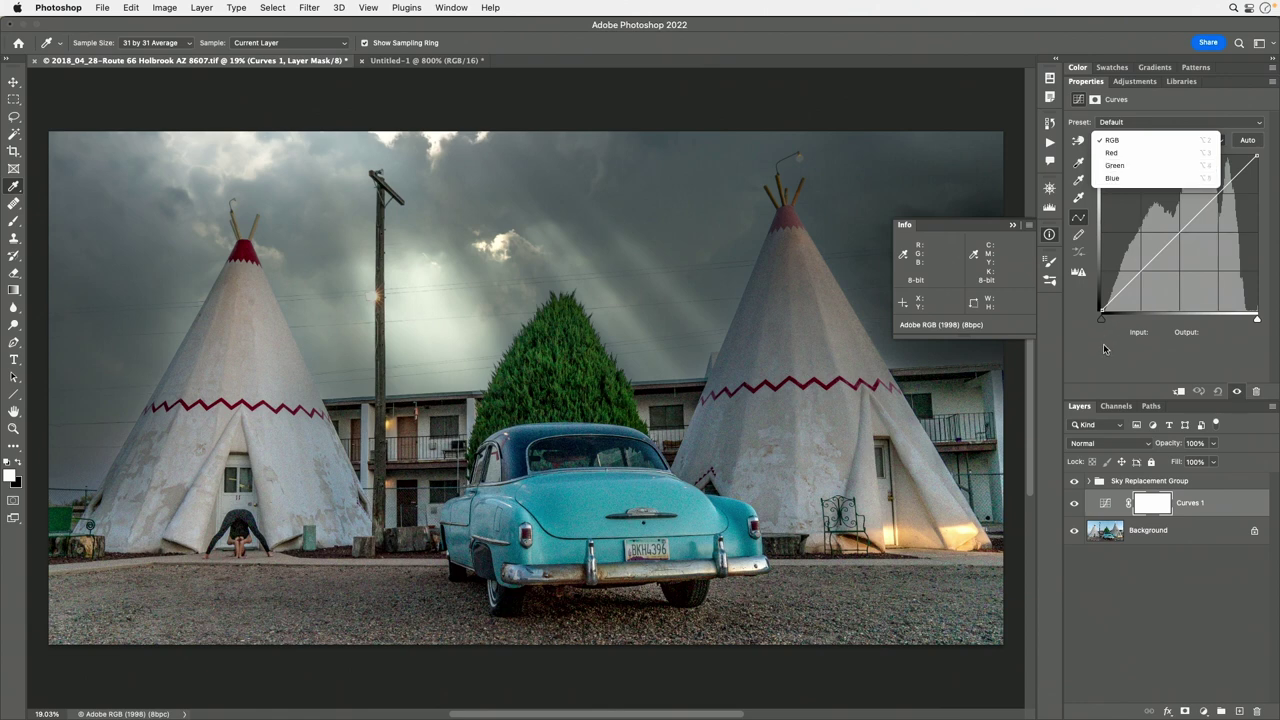
pyautogui.click(1103, 343)
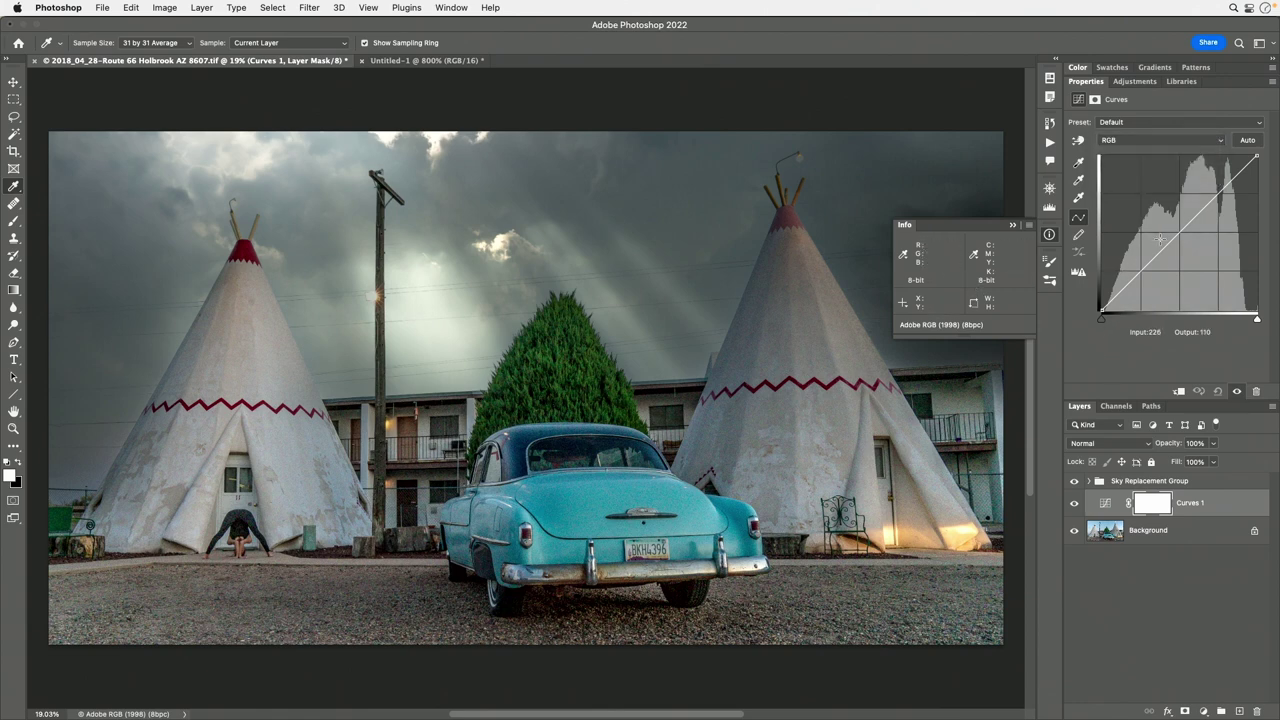
pyautogui.moveTo(1181, 235); pyautogui.dragTo(1178, 252)
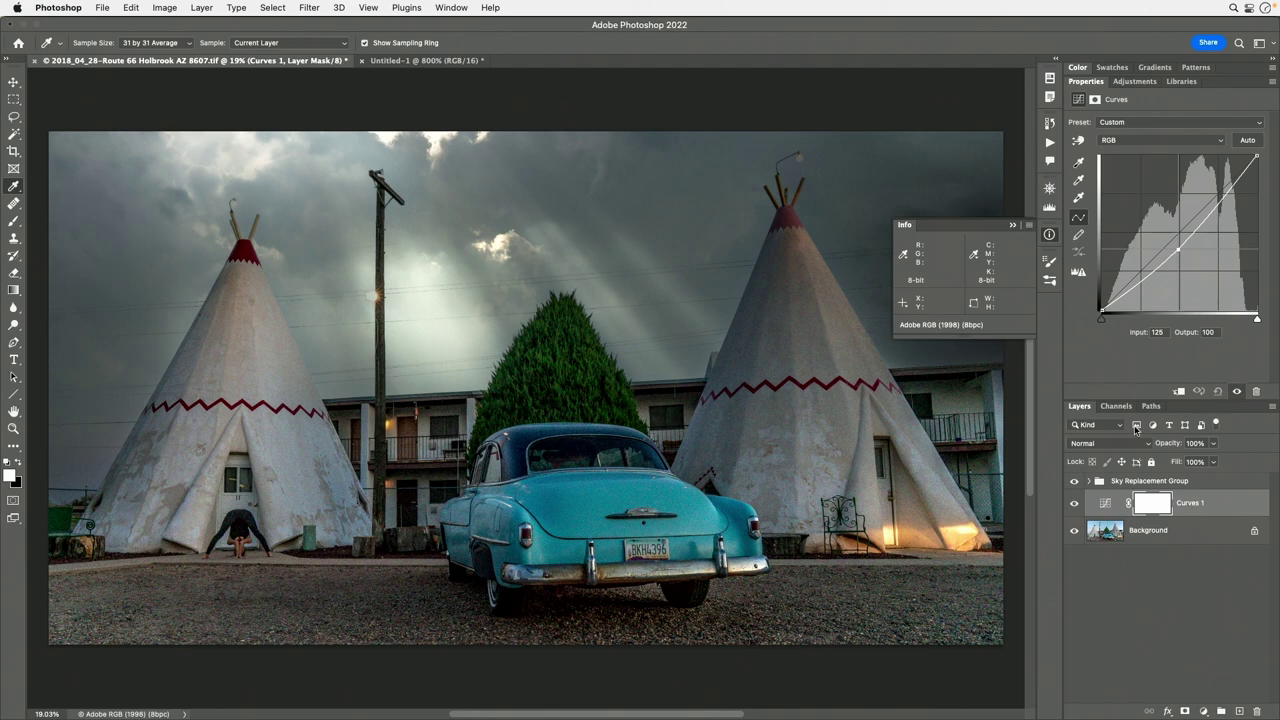
pyautogui.click(1172, 532)
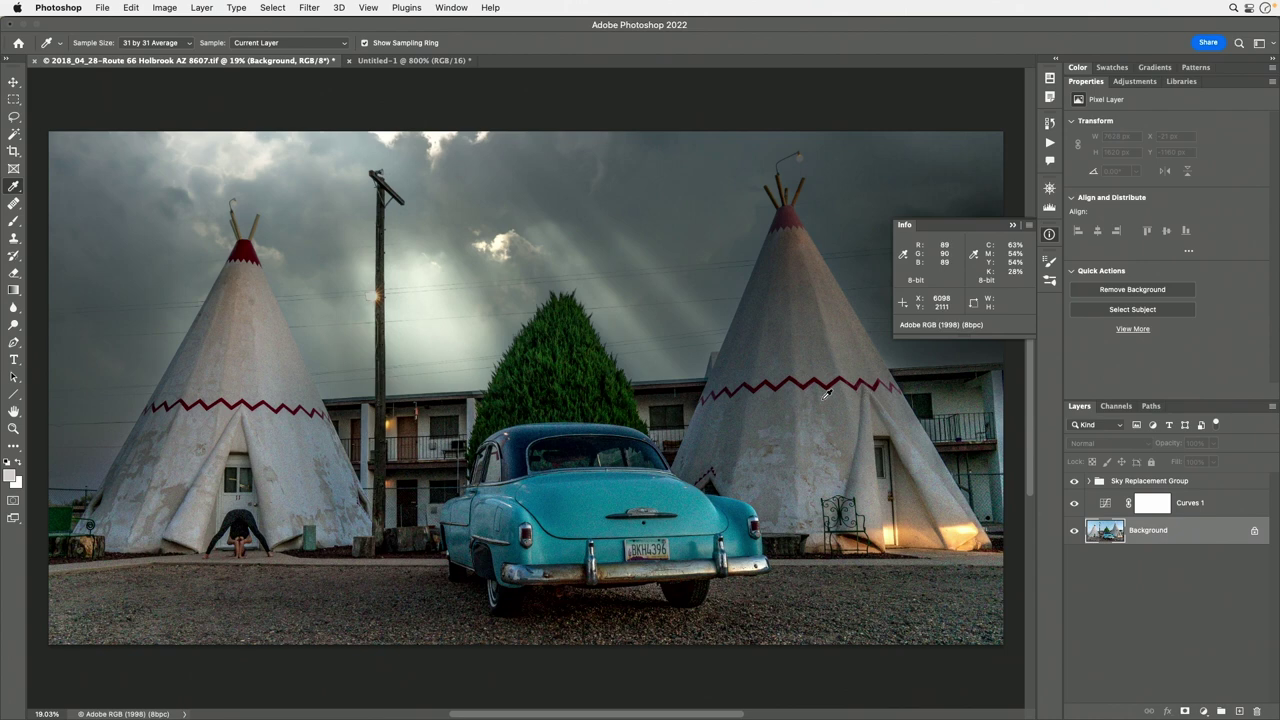
pyautogui.click(1186, 506)
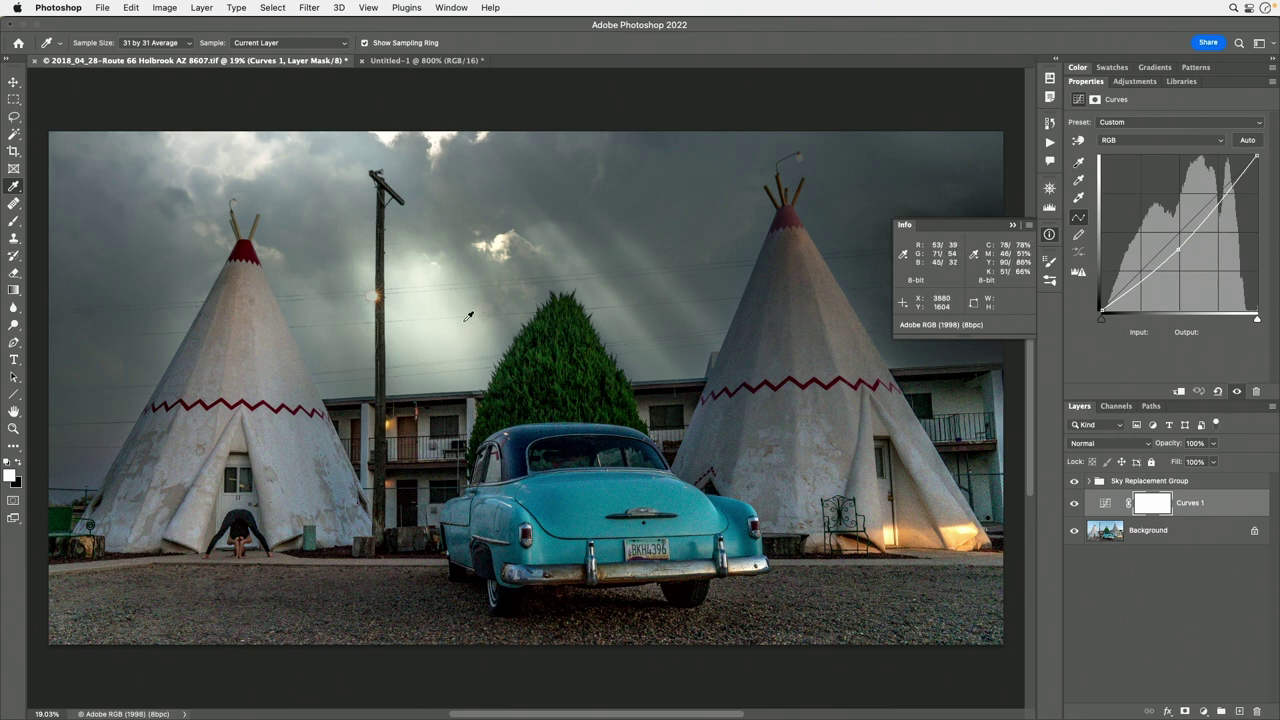
# Place colour samplers on the left teepee tip, car trunk, tree and sky, then delete the tree sampler.
pyautogui.keyDown('shift'); pyautogui.click(245, 247); pyautogui.keyUp('shift')
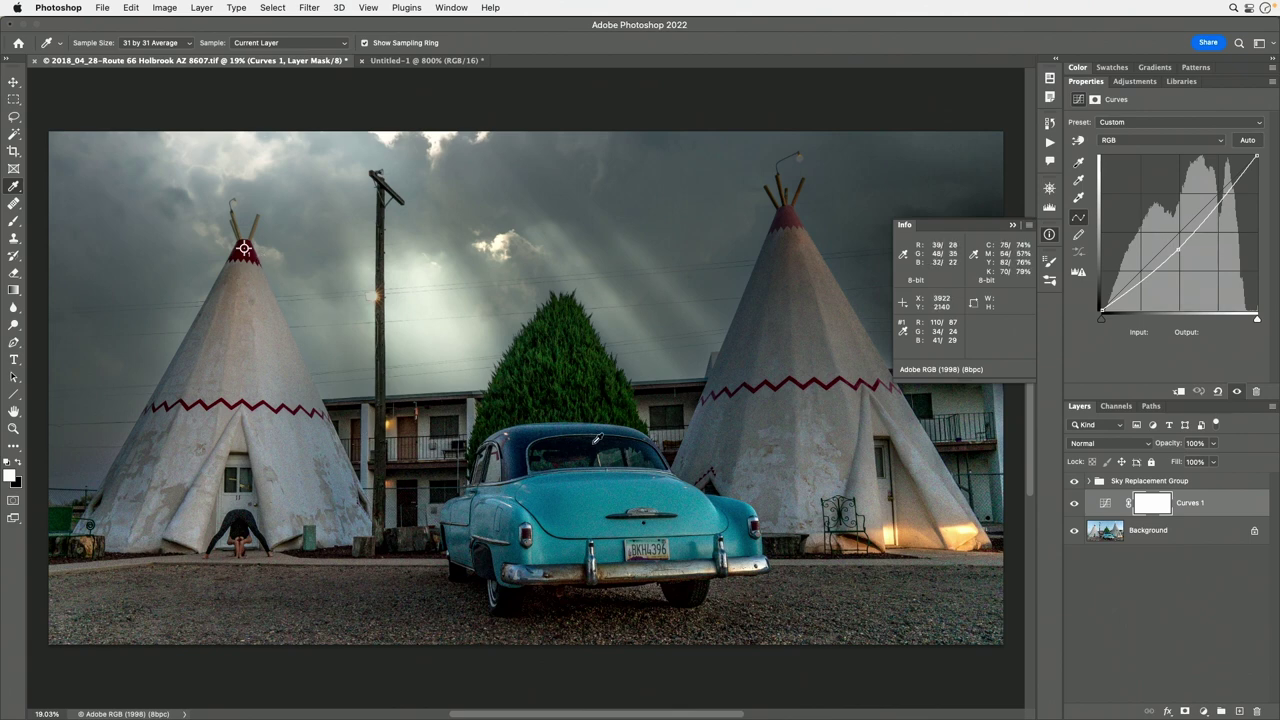
pyautogui.keyDown('shift'); pyautogui.click(589, 490); pyautogui.keyUp('shift')
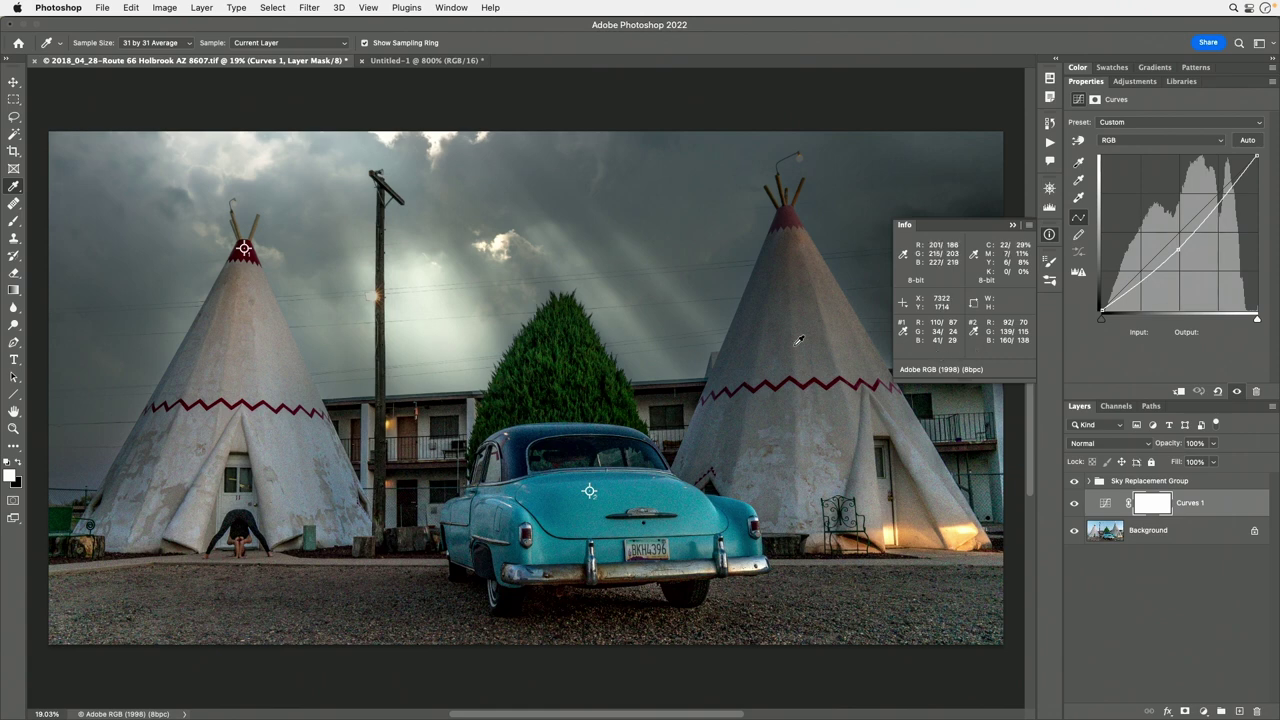
pyautogui.keyDown('shift'); pyautogui.click(540, 352); pyautogui.keyUp('shift')
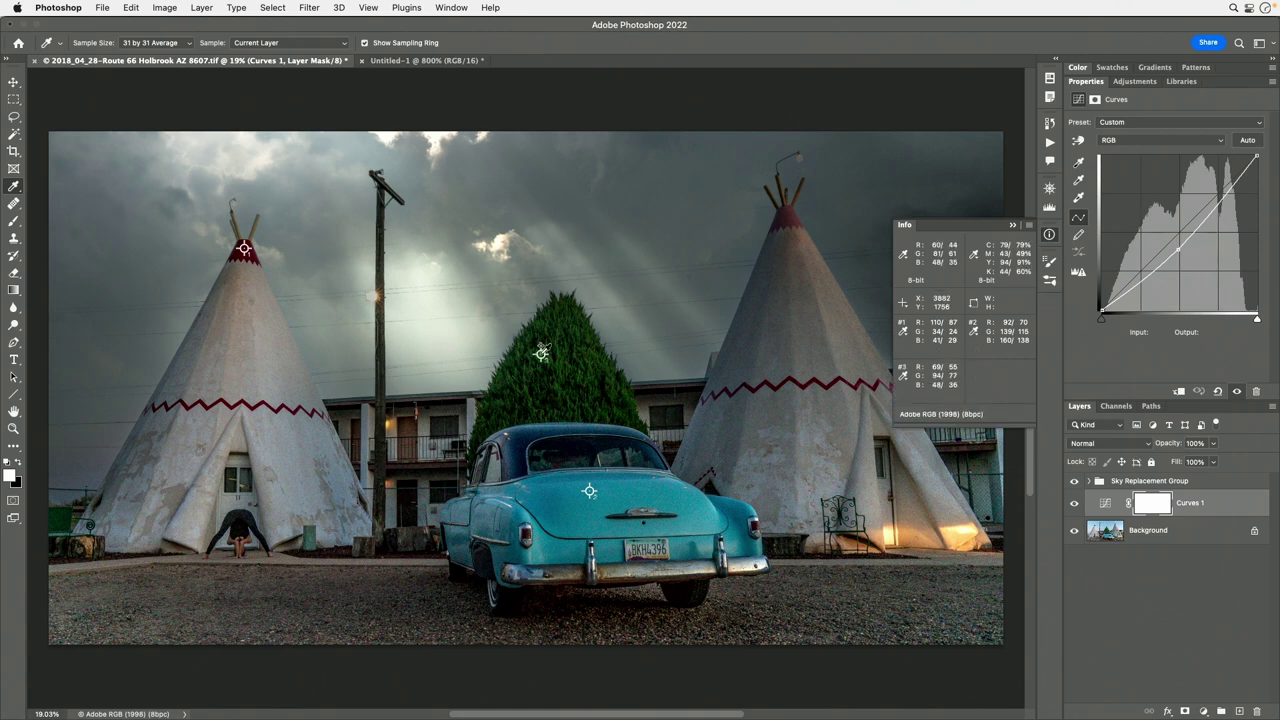
pyautogui.keyDown('shift'); pyautogui.click(640, 185); pyautogui.keyUp('shift')
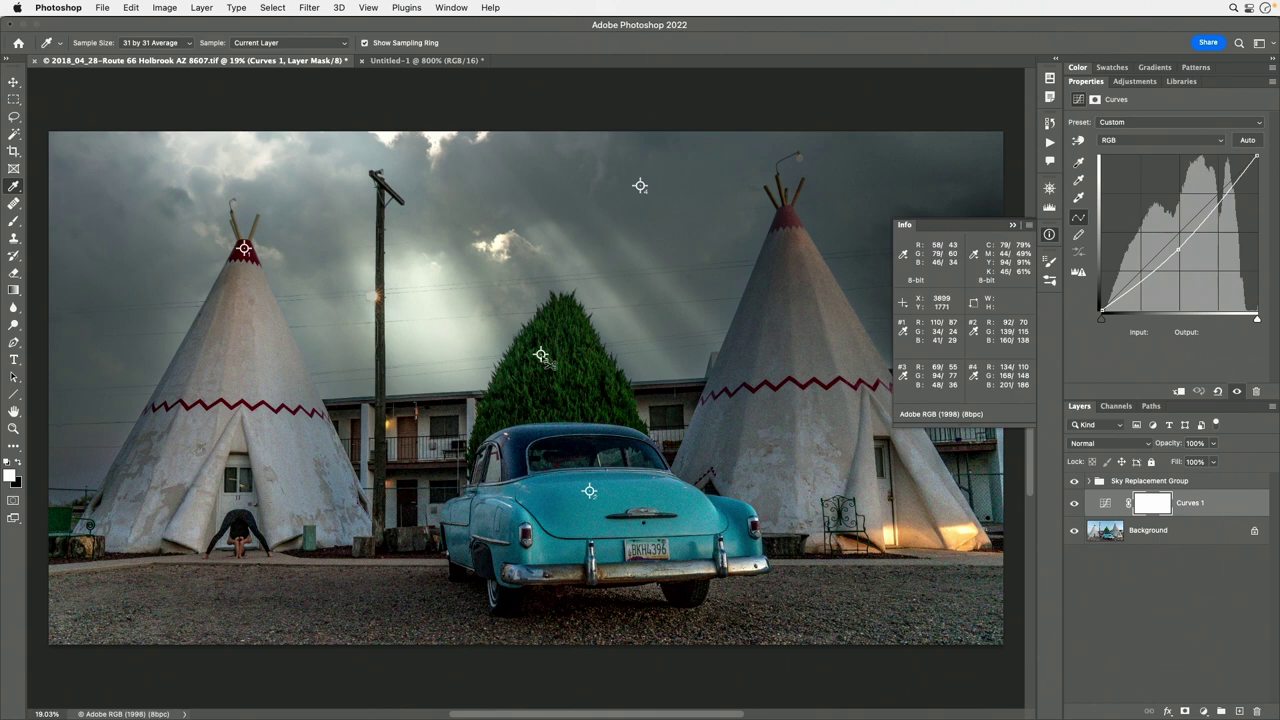
pyautogui.keyDown('alt'); pyautogui.click(541, 355); pyautogui.keyUp('alt')
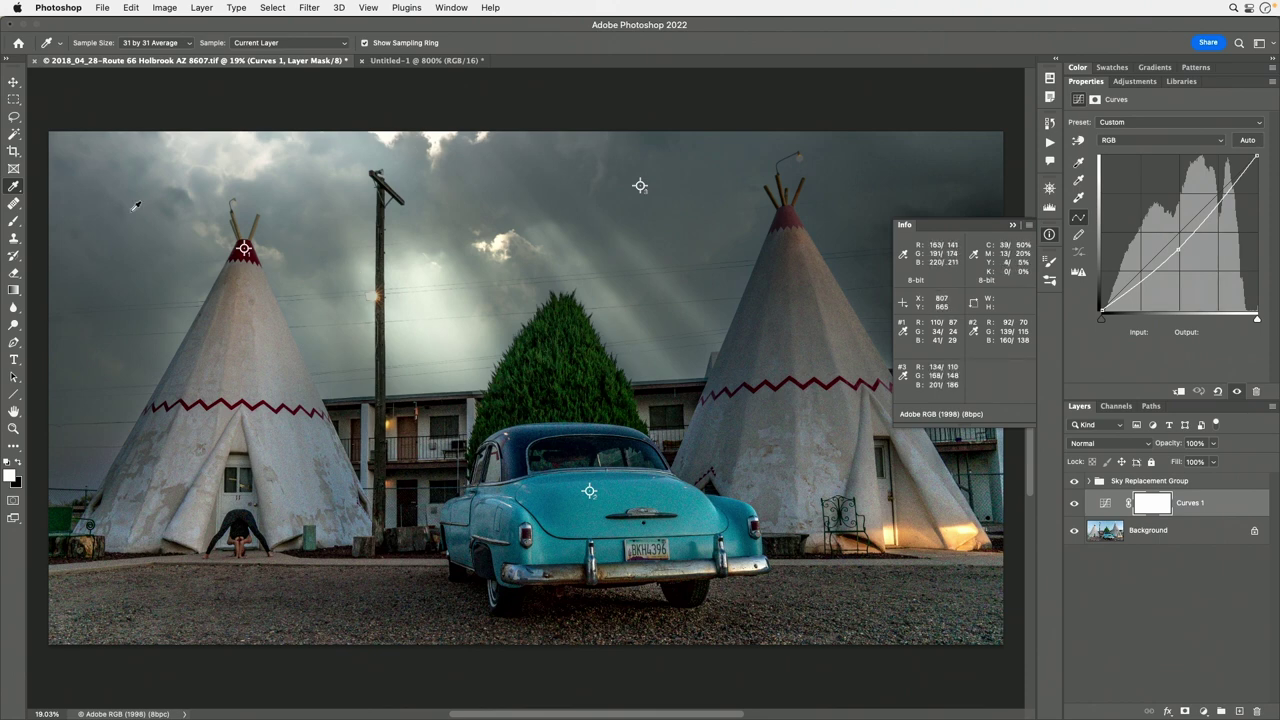
# Reselect the Color Sampler tool, then add and remove an extra sampler on the left teepee.
pyautogui.click(14, 187)
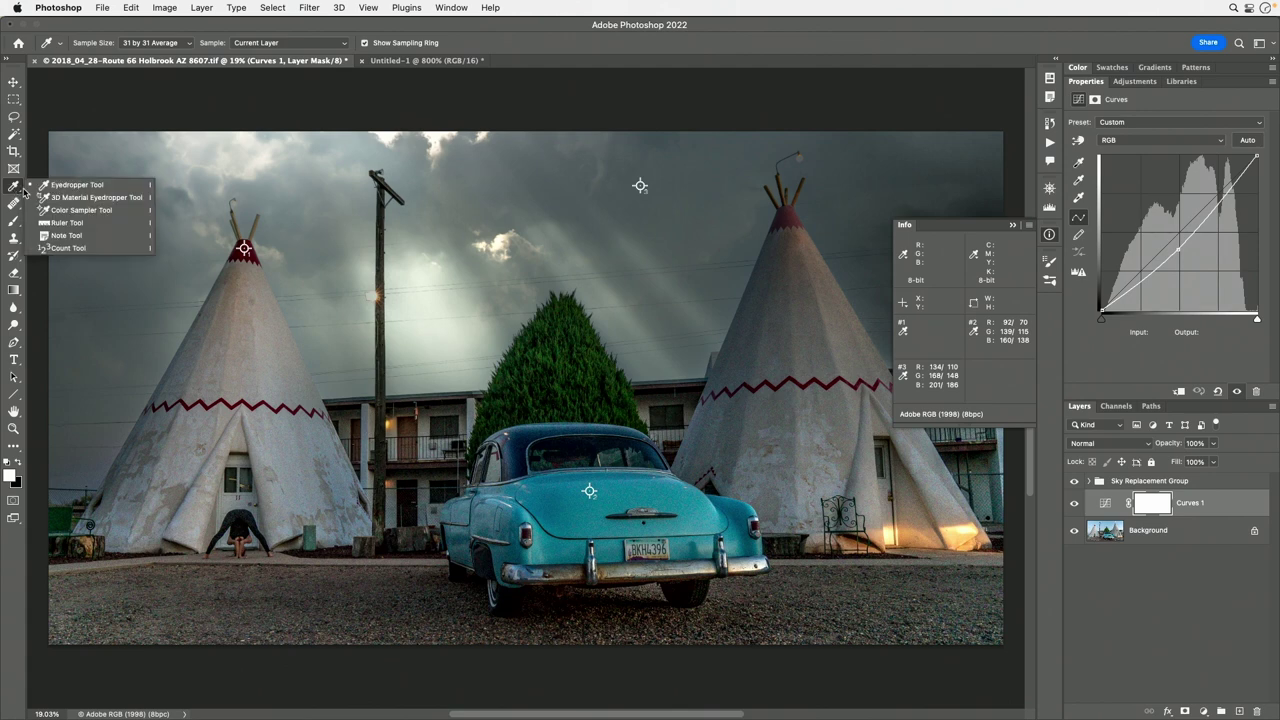
pyautogui.click(115, 215)
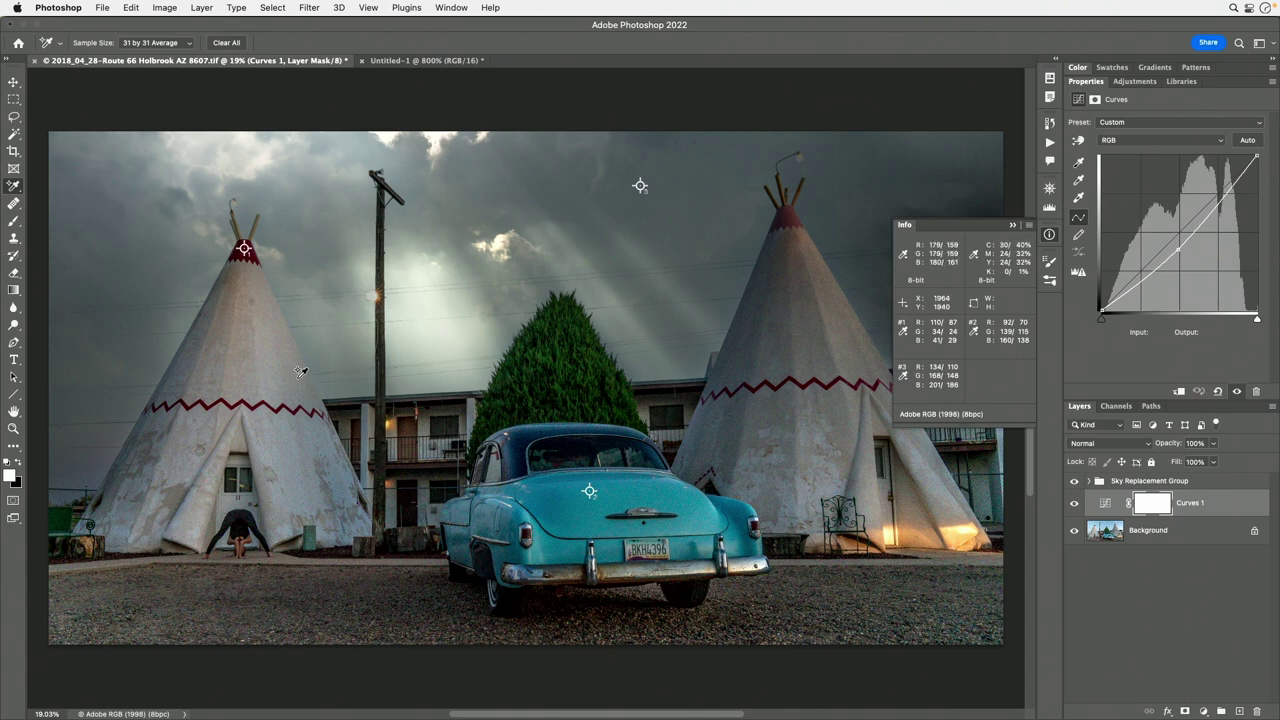
pyautogui.click(263, 350)
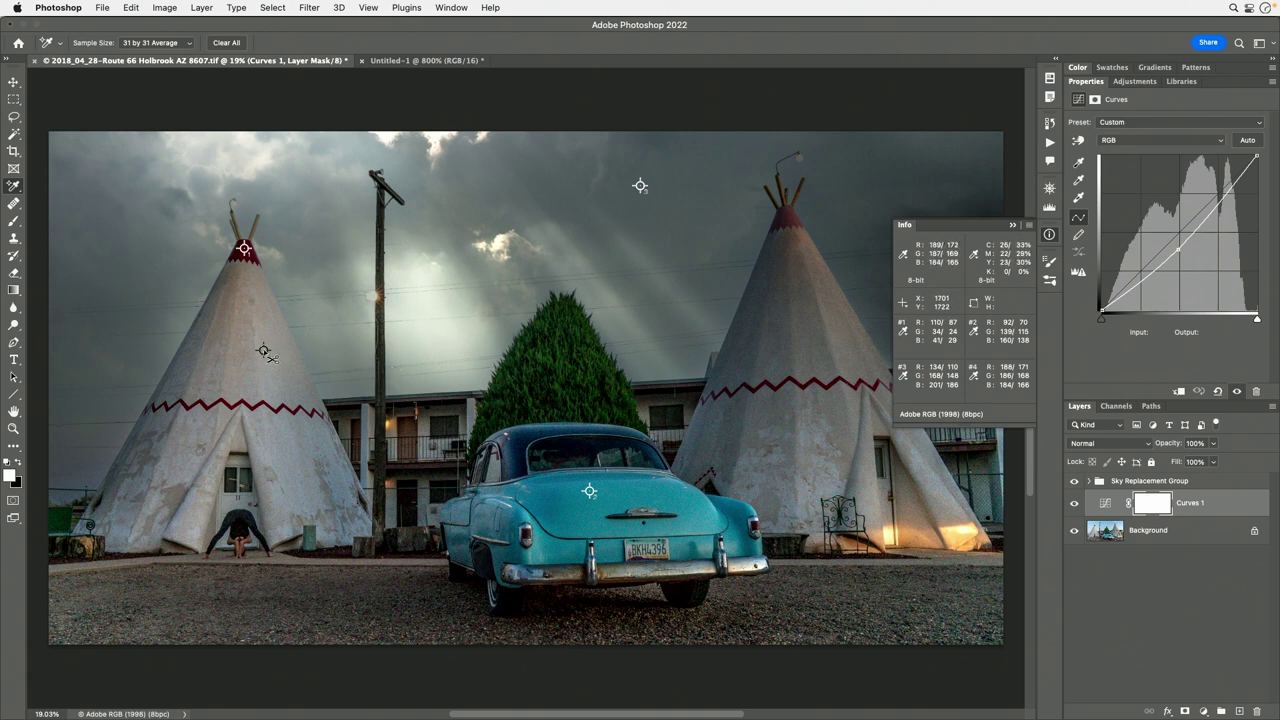
pyautogui.keyDown('alt'); pyautogui.click(264, 351); pyautogui.keyUp('alt')
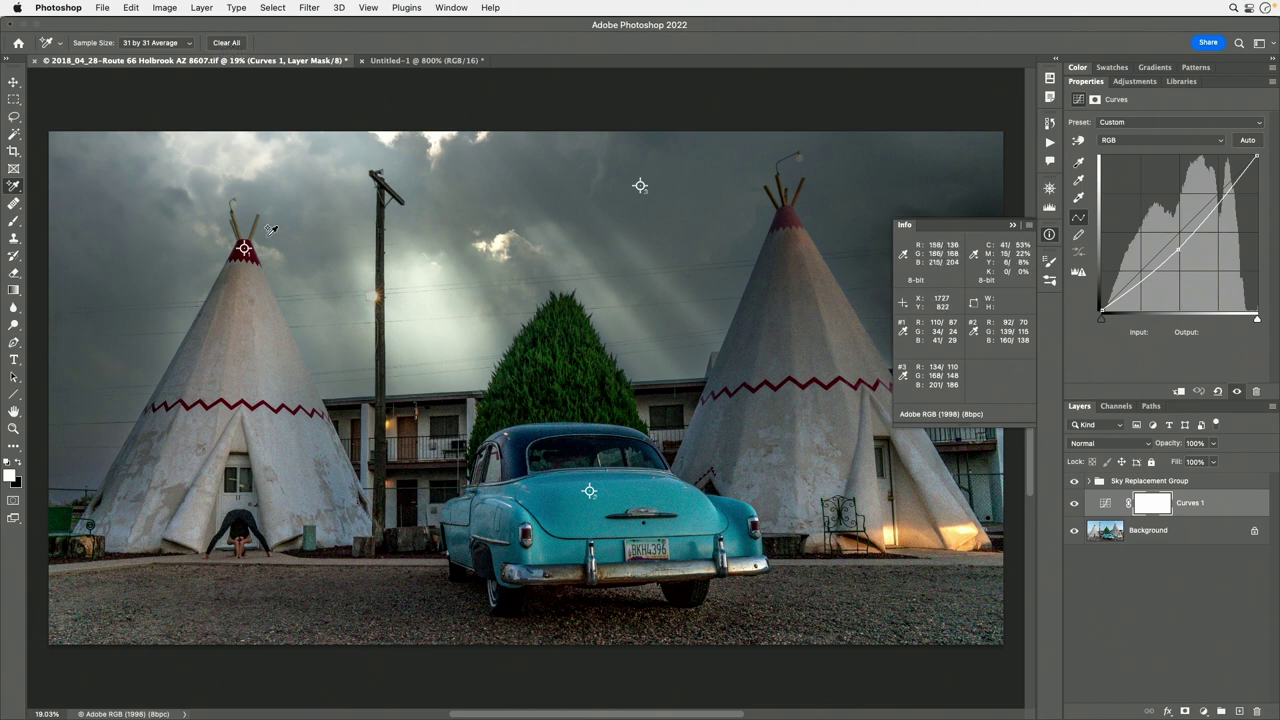
pyautogui.moveTo(14, 186); pyautogui.dragTo(50, 190)
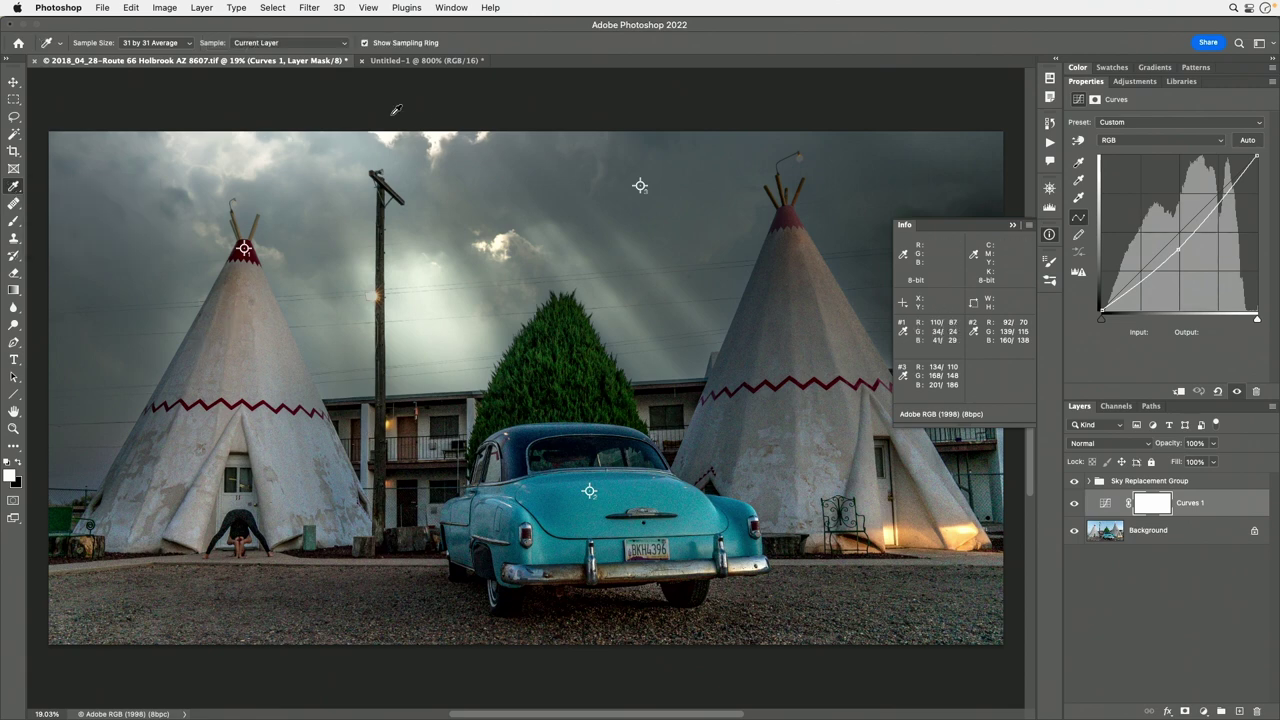
# Activate the Curves on-image adjustment tool, then add and remove a sampler on the car's trunk.
pyautogui.press('h')
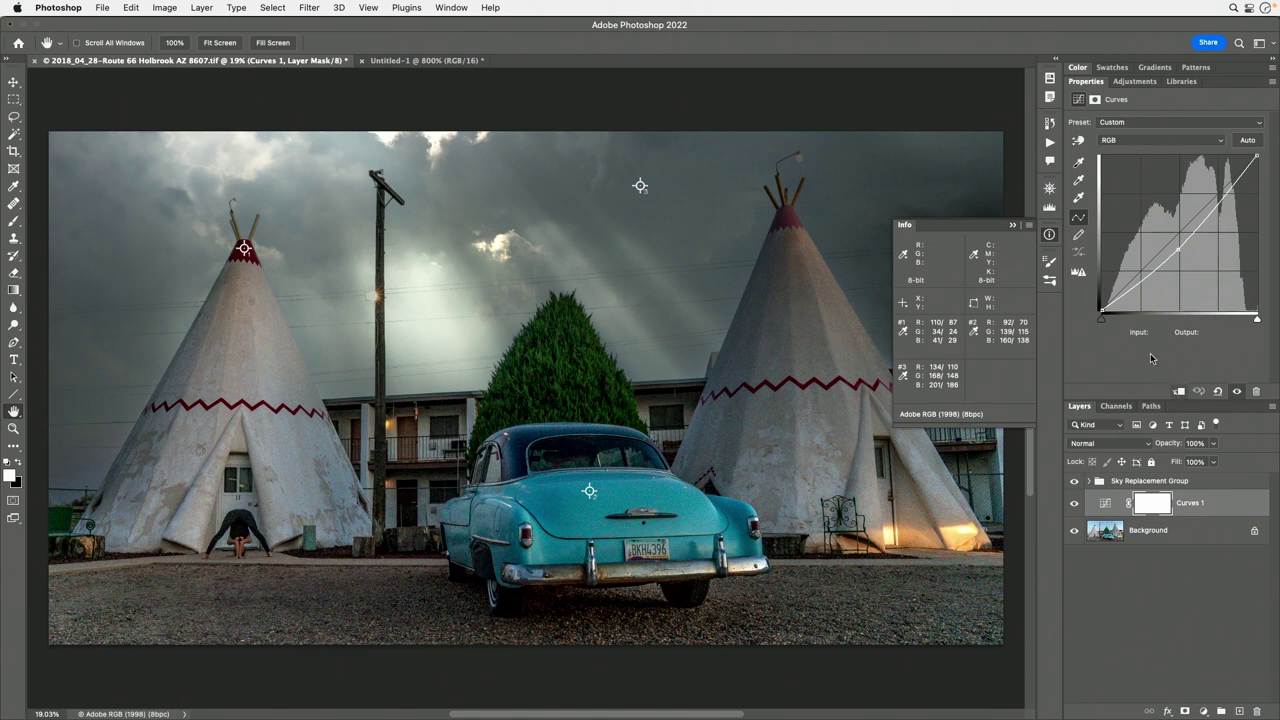
pyautogui.click(1077, 140)
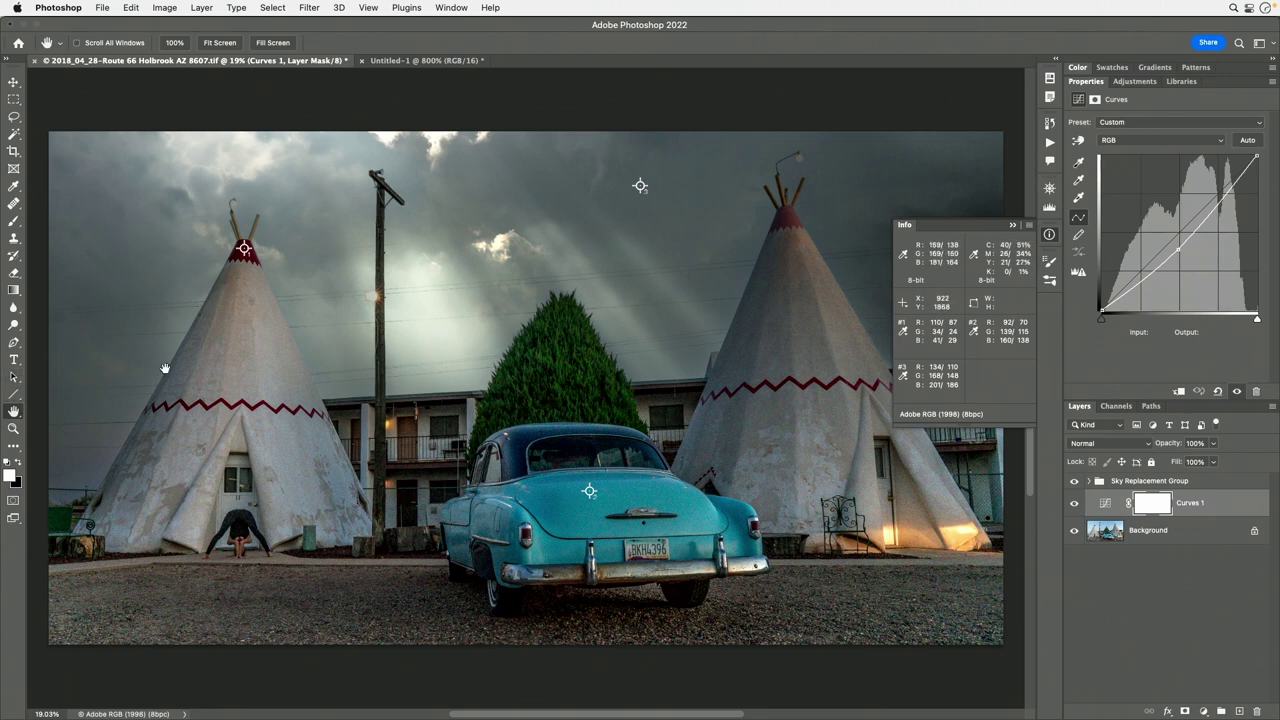
pyautogui.click(1079, 142)
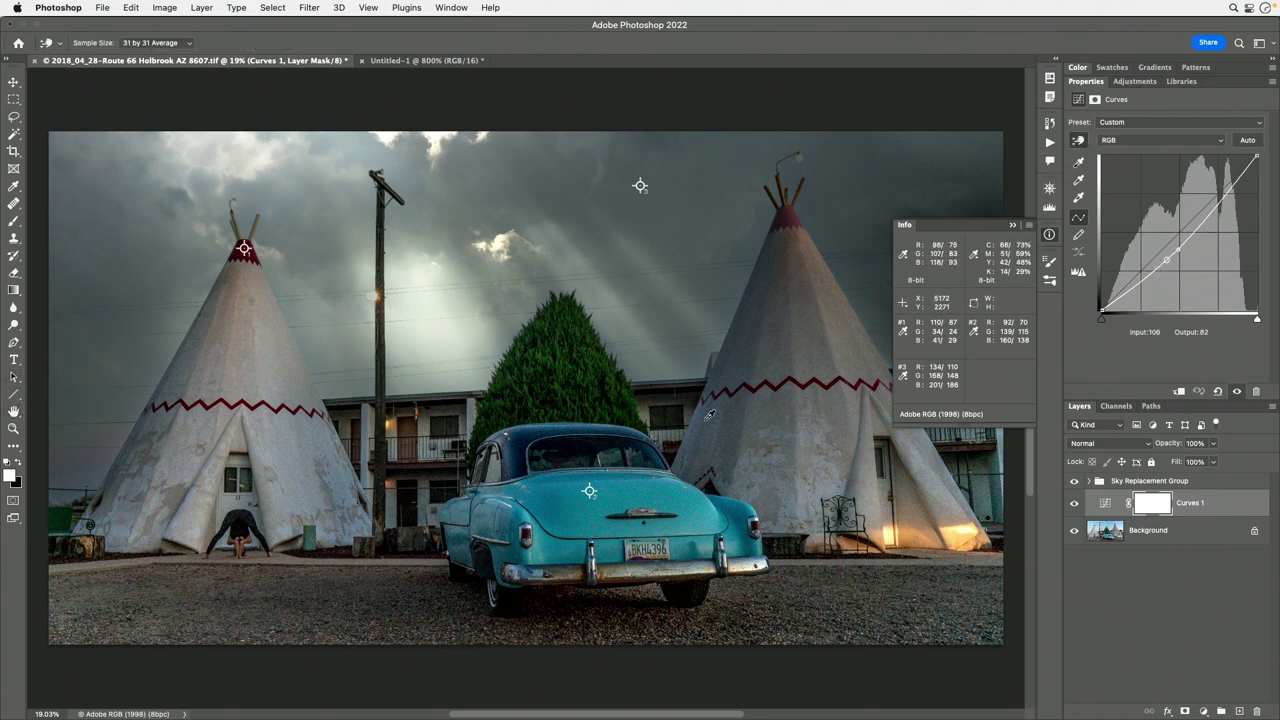
pyautogui.click(661, 490)
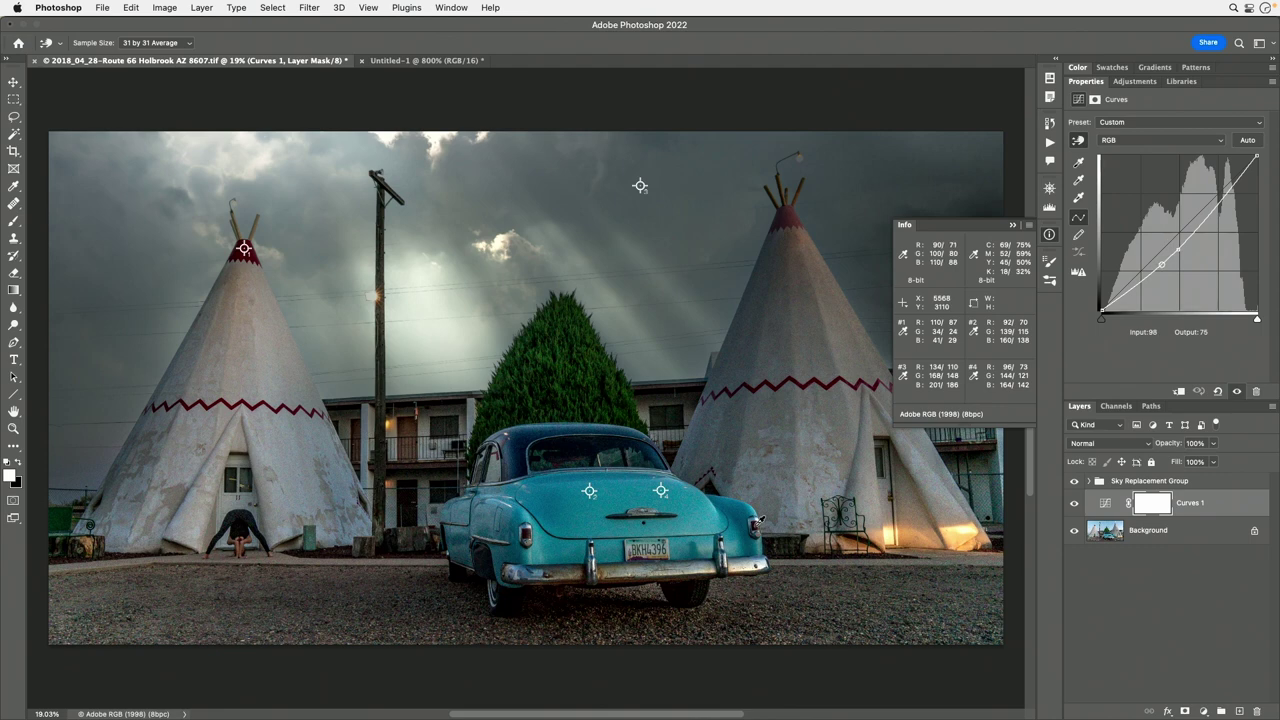
pyautogui.keyDown('alt'); pyautogui.click(662, 491); pyautogui.keyUp('alt')
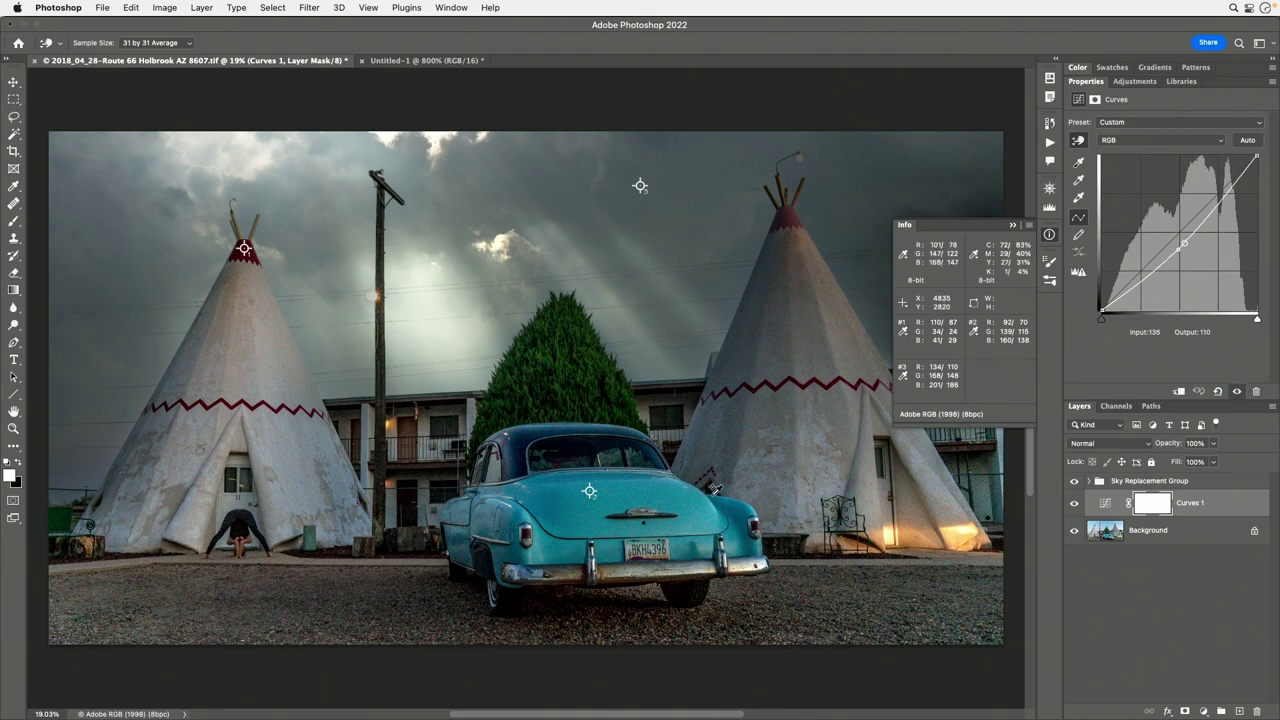
# Confirm the Curves channel stays RGB, then drag Curves 1 to the Layers trash.
pyautogui.click(1080, 142)
pyautogui.click(1146, 142)
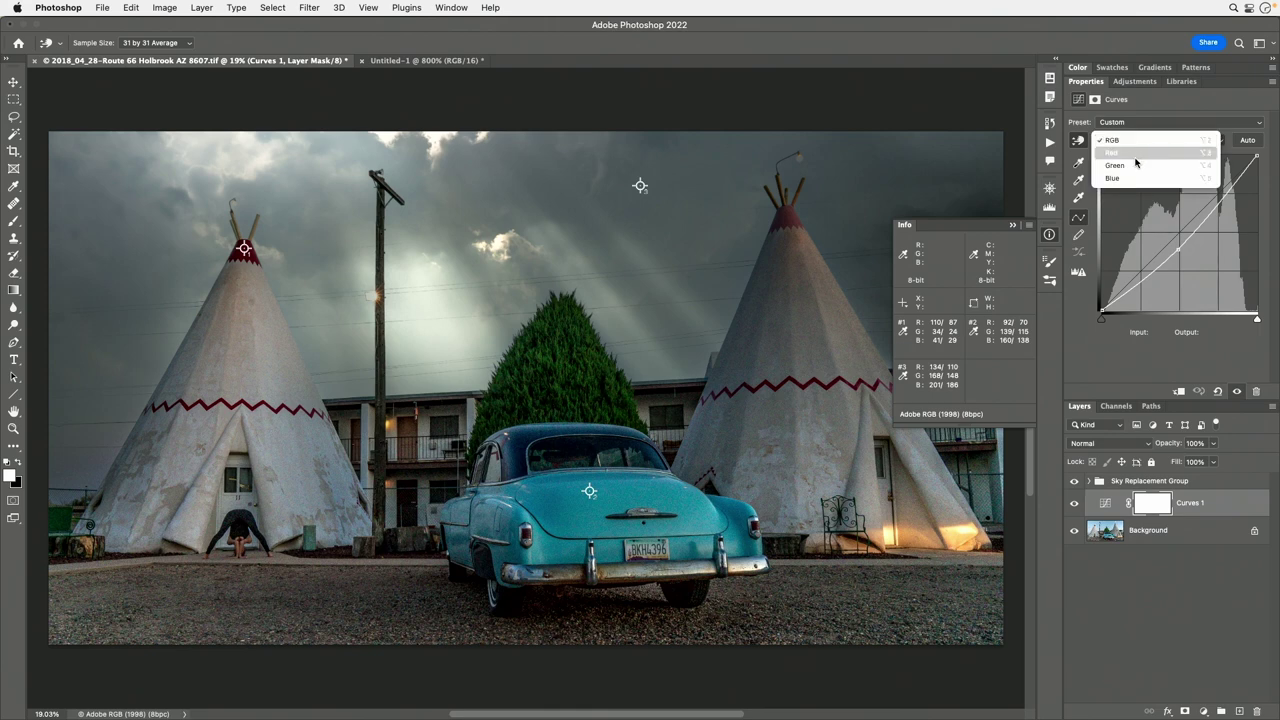
pyautogui.click(1094, 350)
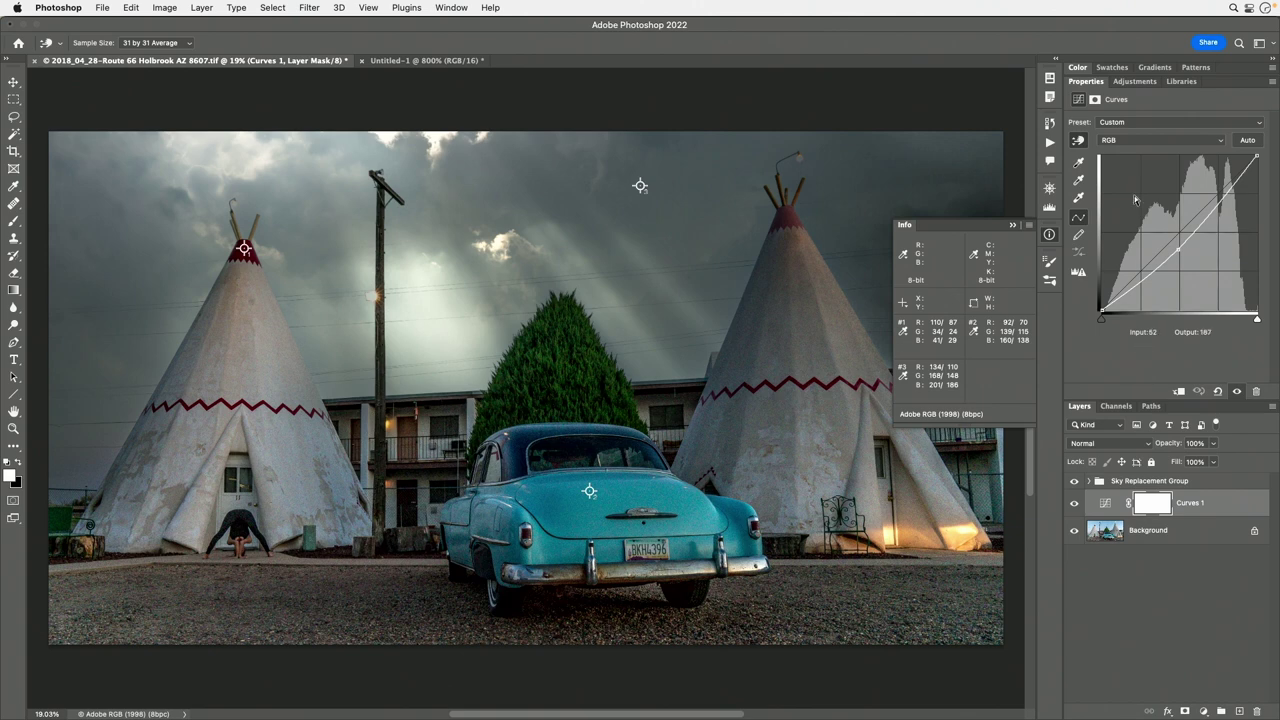
pyautogui.moveTo(1201, 507); pyautogui.dragTo(1257, 711)
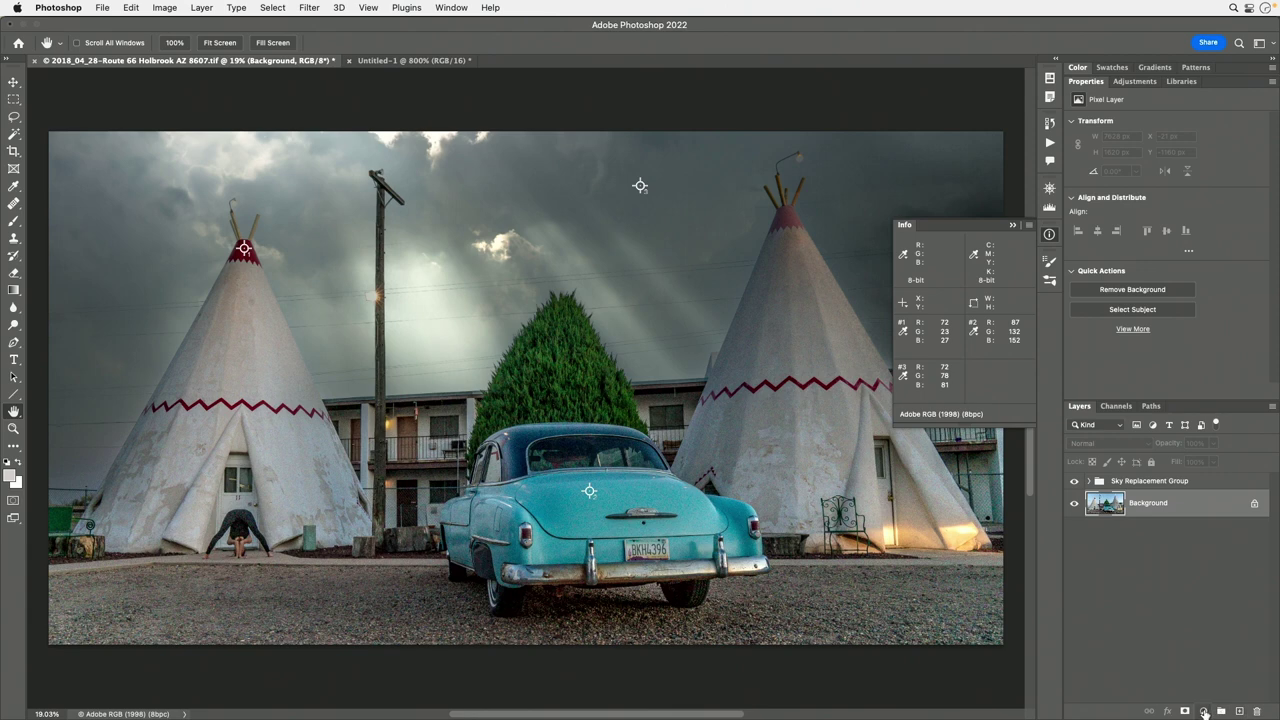
# Use Select > Subject, then Alt-lasso out the teepees and pole so only the turquoise car stays selected.
pyautogui.click(1204, 711)
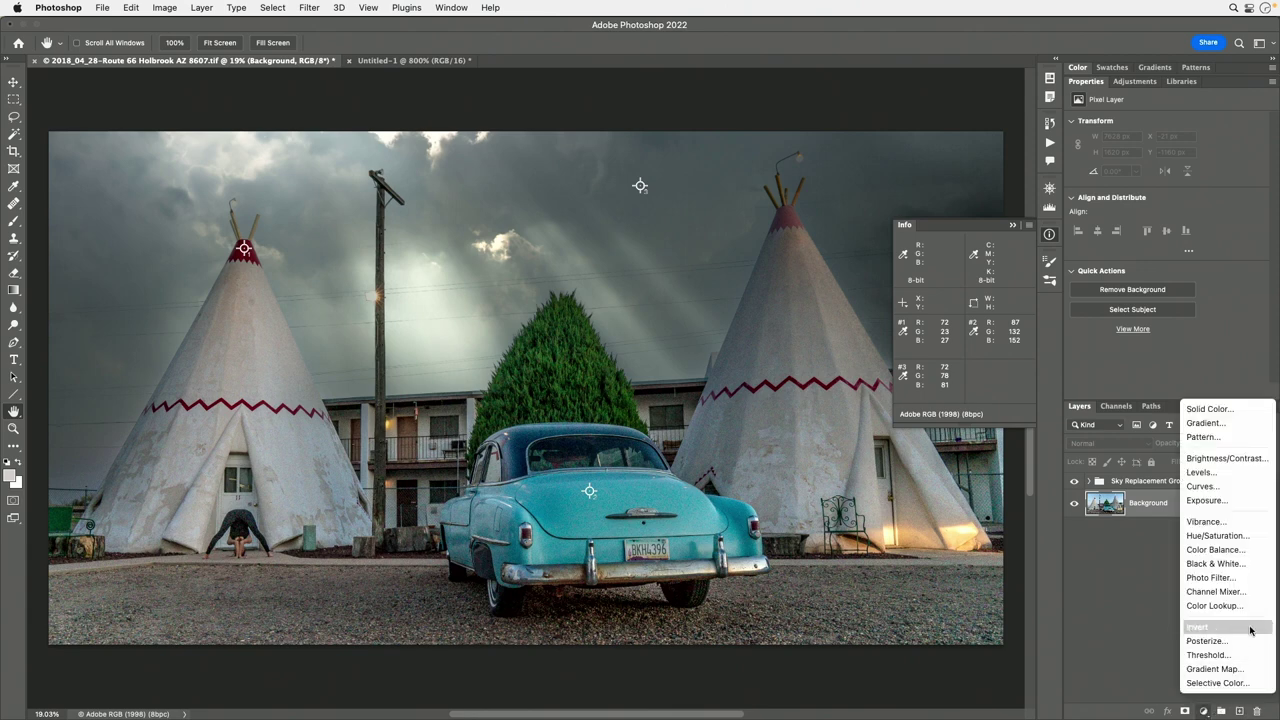
pyautogui.click(1117, 574)
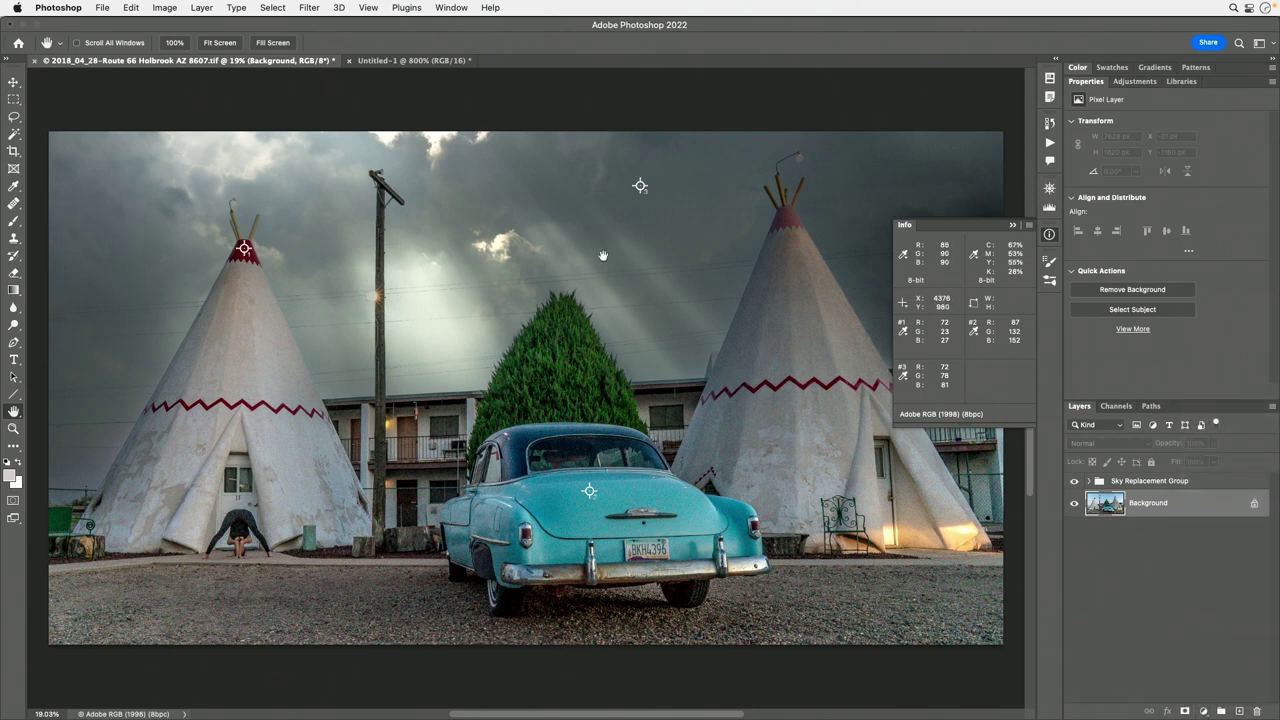
pyautogui.click(274, 8)
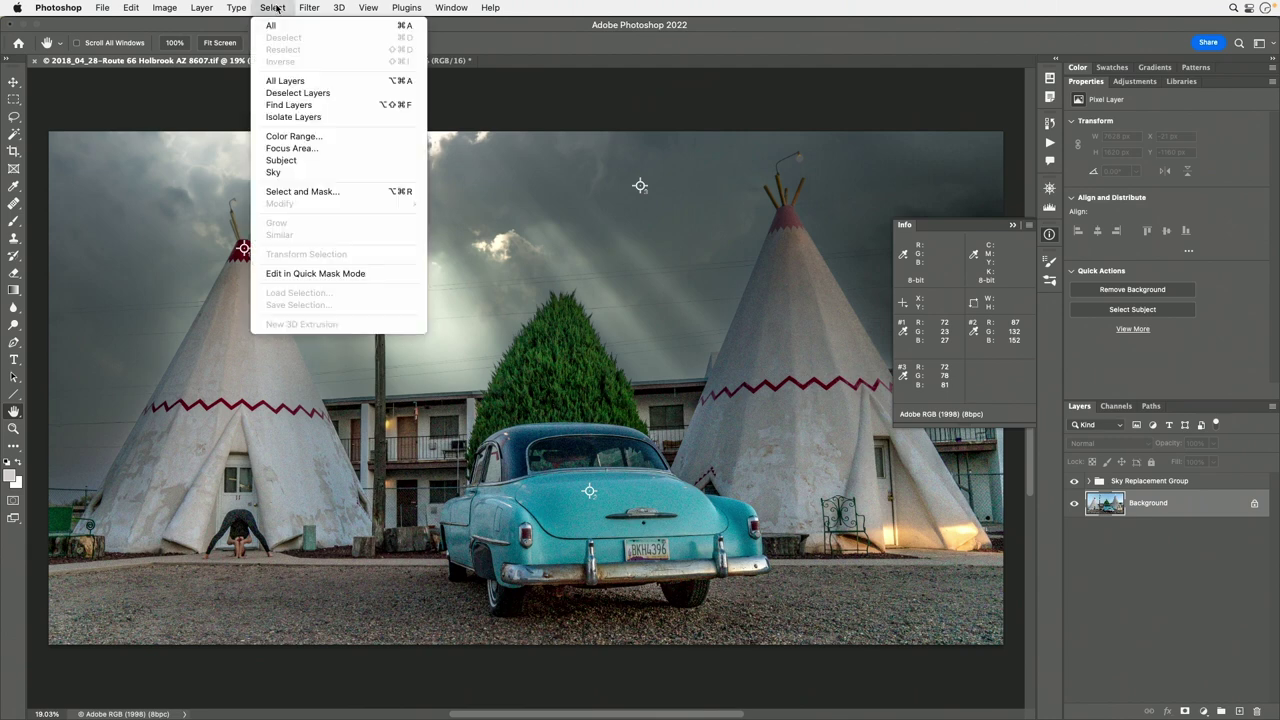
pyautogui.click(292, 163)
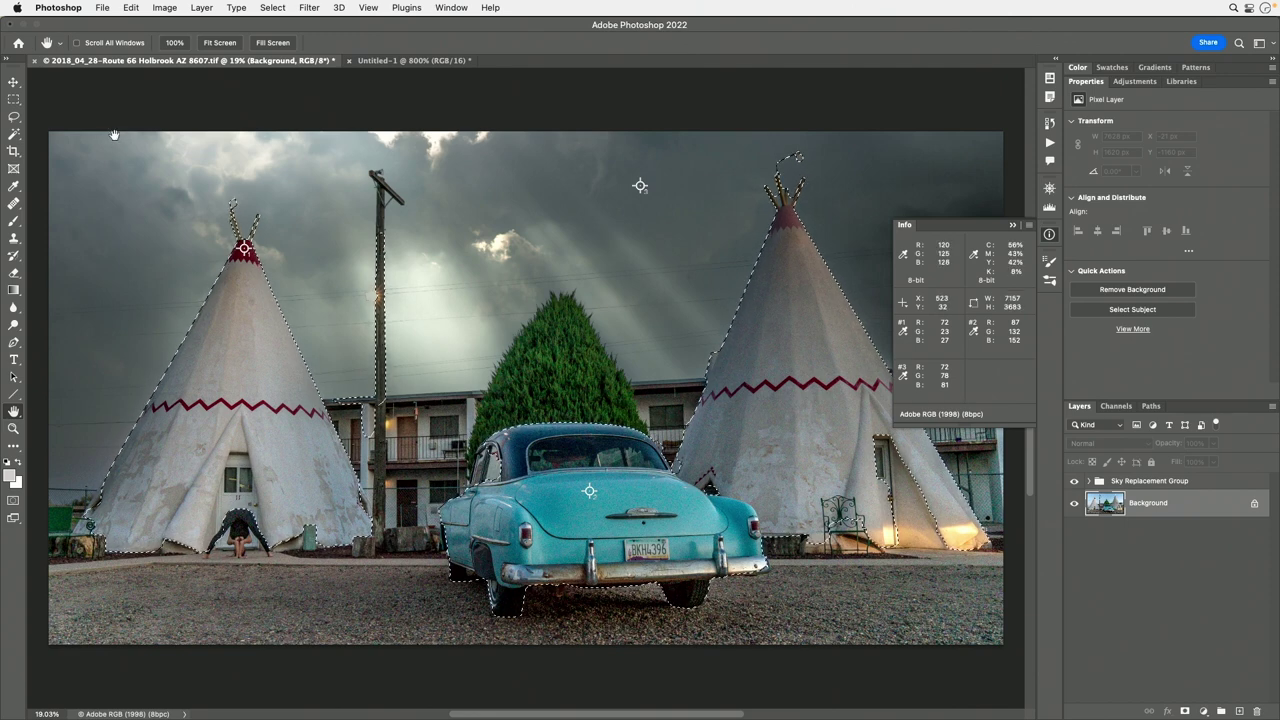
pyautogui.click(16, 118)
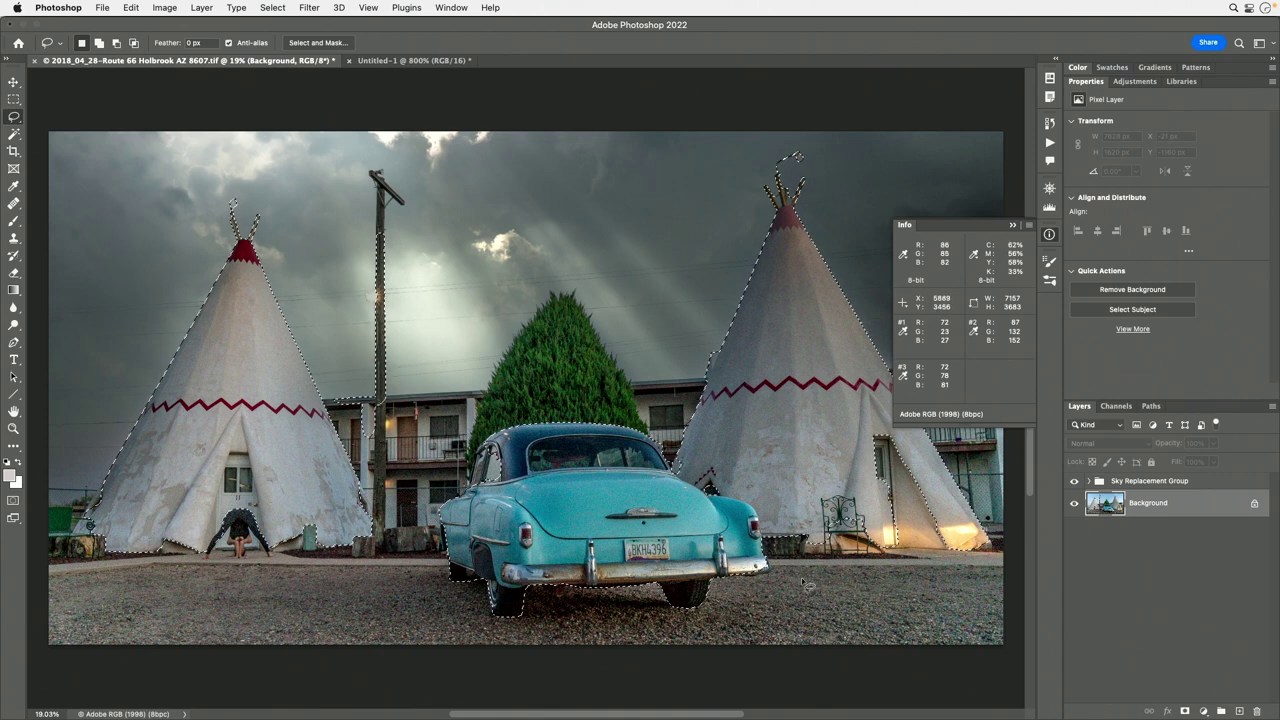
pyautogui.moveTo(793, 588)
pyautogui.mouseDown()
pyautogui.moveTo(757, 512)
pyautogui.moveTo(710, 489)
pyautogui.moveTo(558, 479)
pyautogui.moveTo(430, 499)
pyautogui.moveTo(438, 600)
pyautogui.moveTo(550, 640)
pyautogui.moveTo(687, 643)
pyautogui.moveTo(820, 600)
pyautogui.mouseUp()
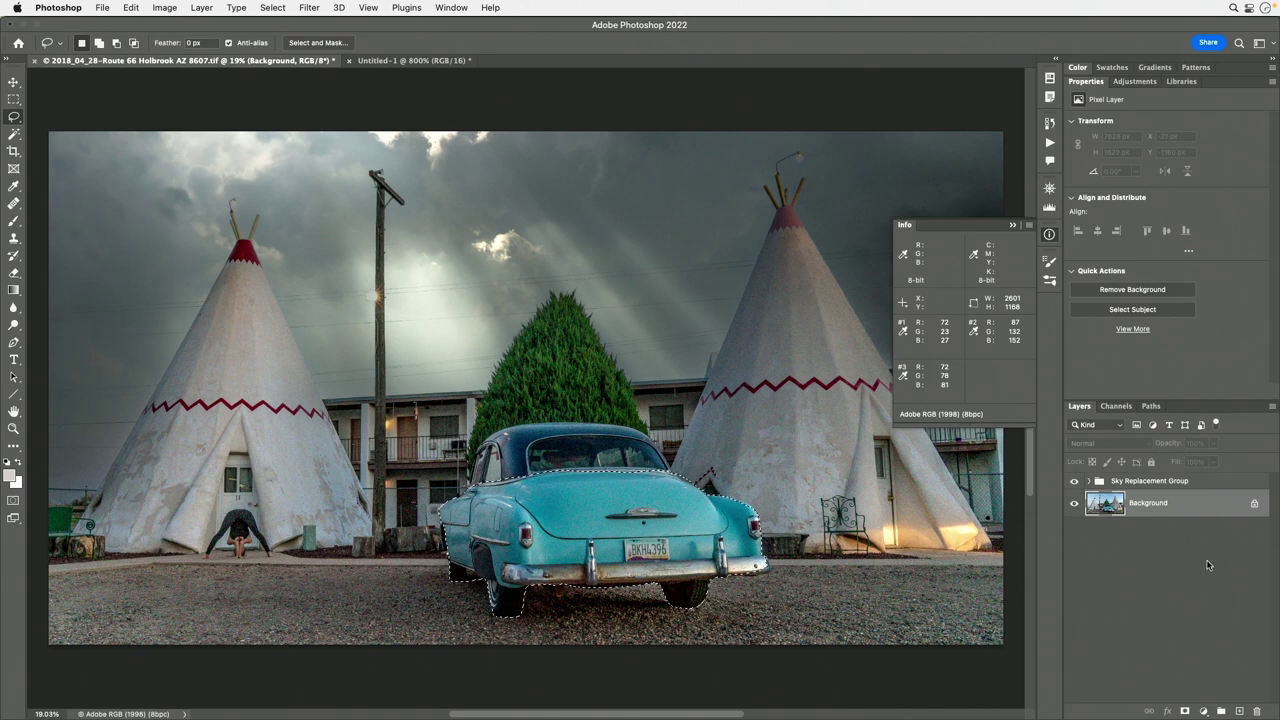
pyautogui.click(1203, 712)
pyautogui.click(1203, 712)
pyautogui.click(1205, 712)
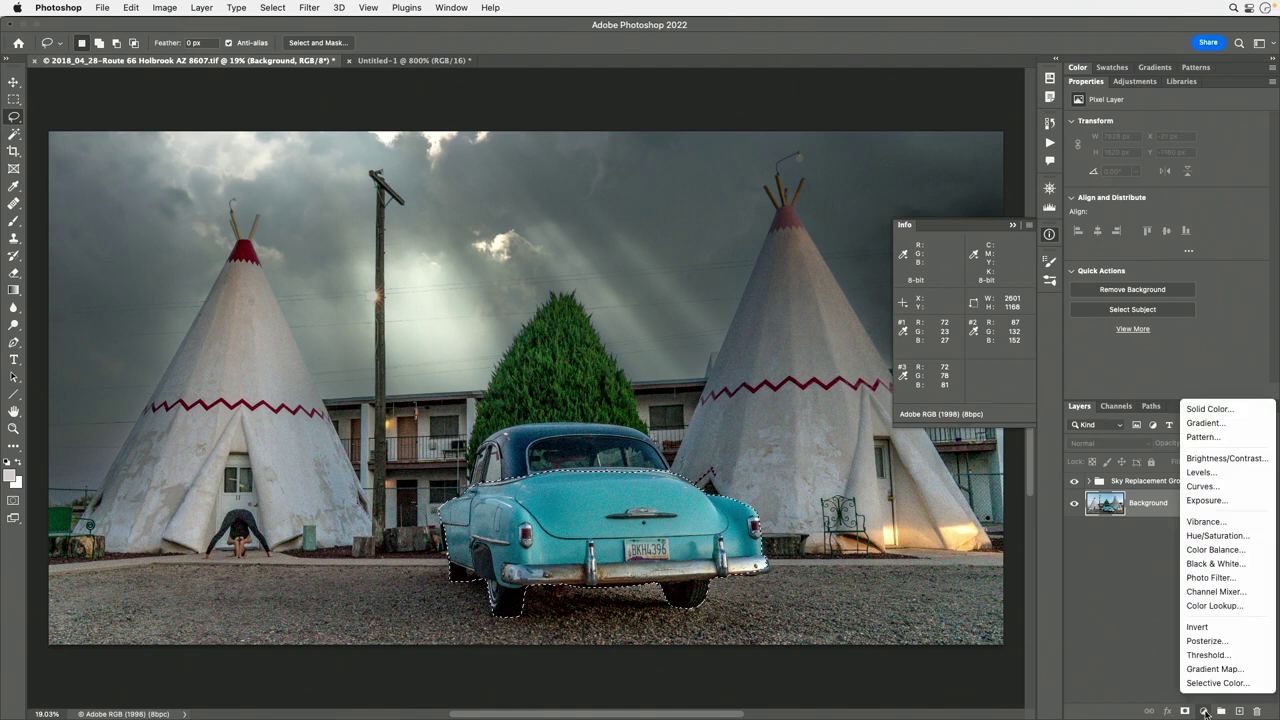
# Add a default Hue/Saturation 1 adjustment layer whose mask covers only the turquoise car.
pyautogui.click(1240, 542)
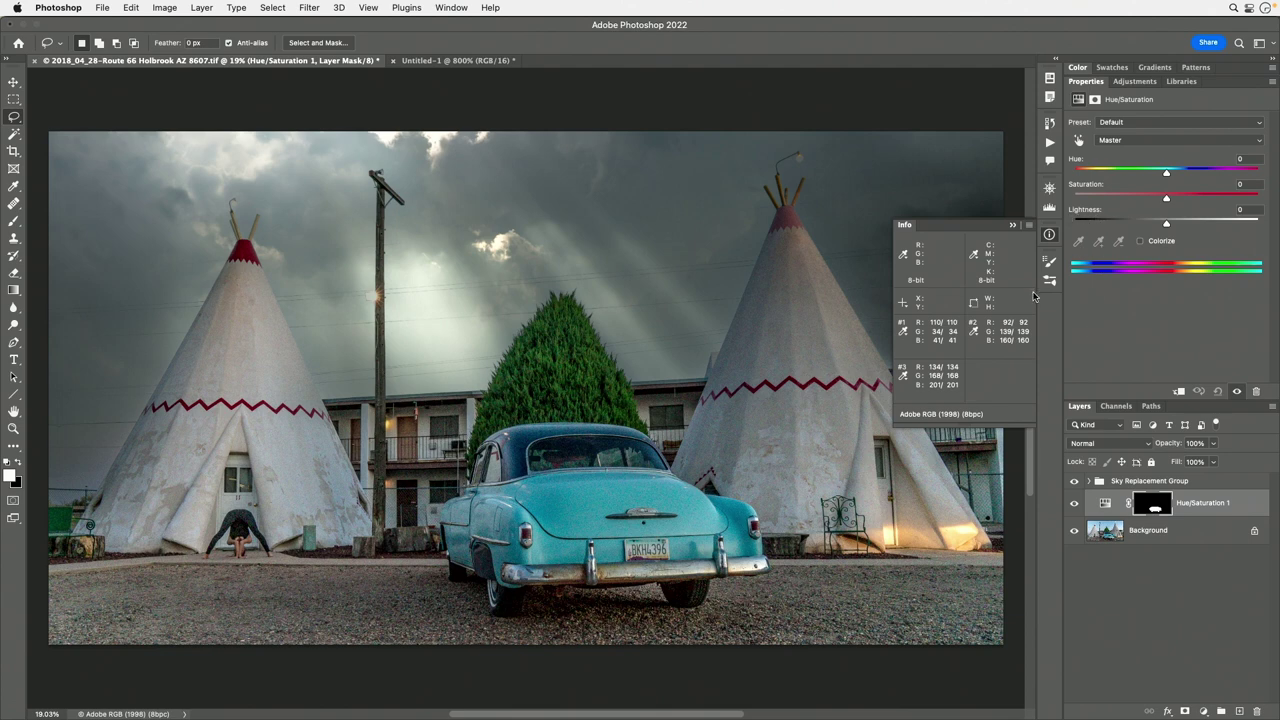
# Switch the Info panel's main colour readout to Proof Color values.
pyautogui.click(903, 258)
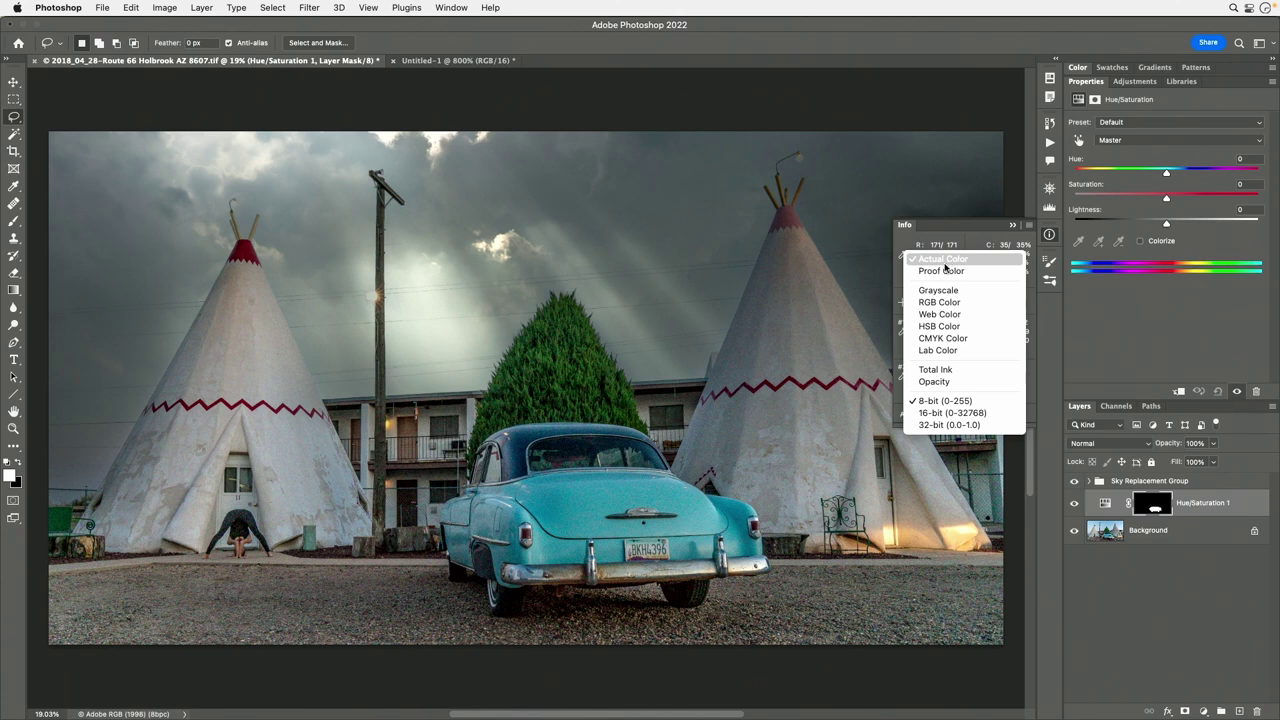
pyautogui.click(941, 272)
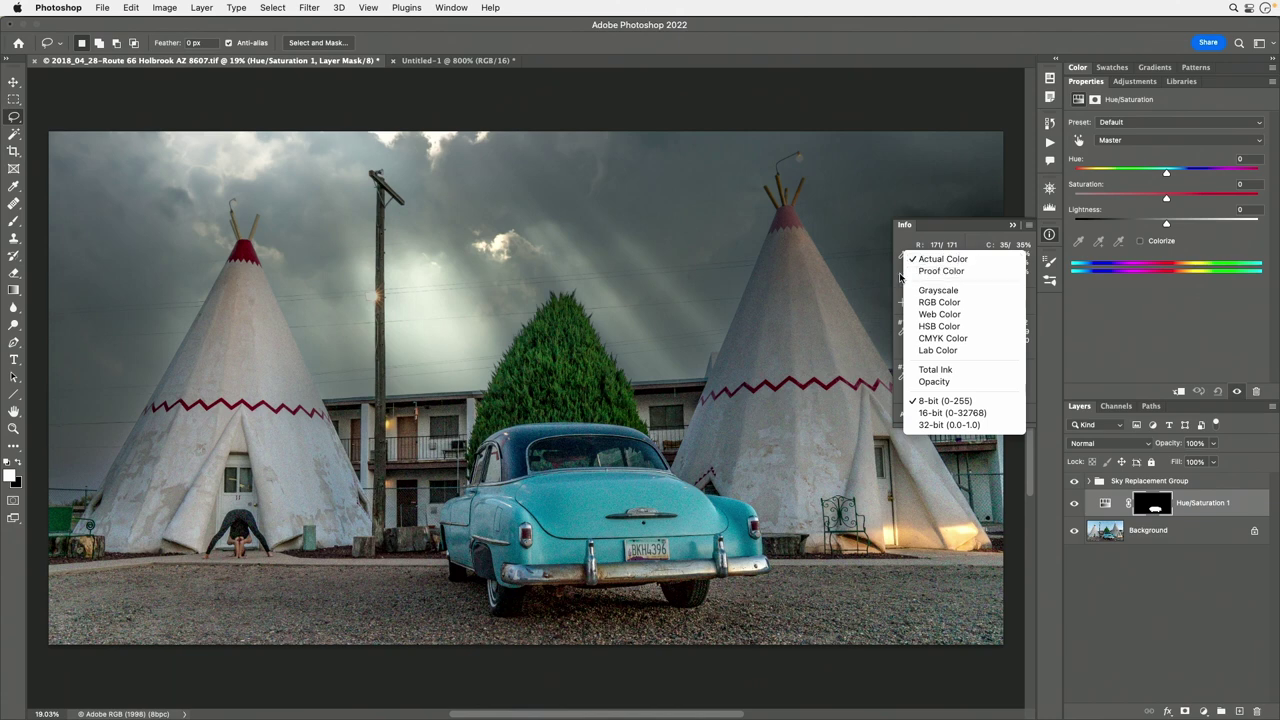
pyautogui.click(366, 7)
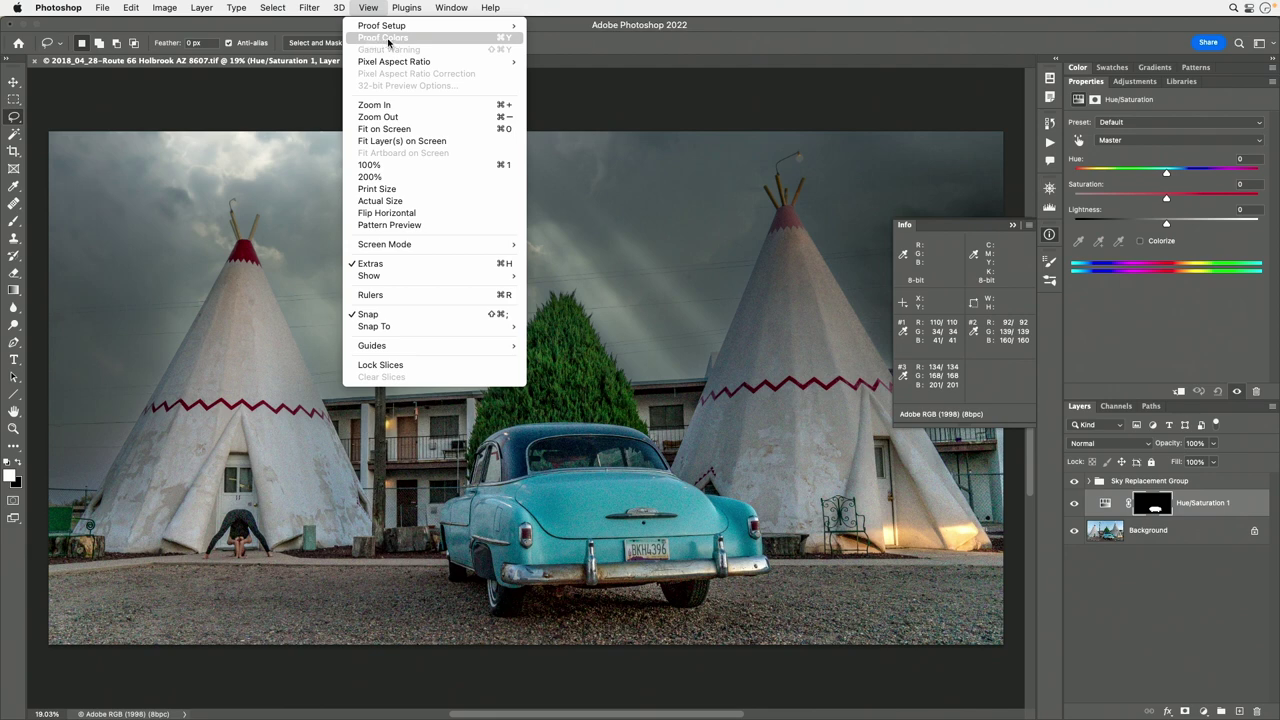
# Set the Info panel's main colour readout to HSB Color.
pyautogui.click(370, 9)
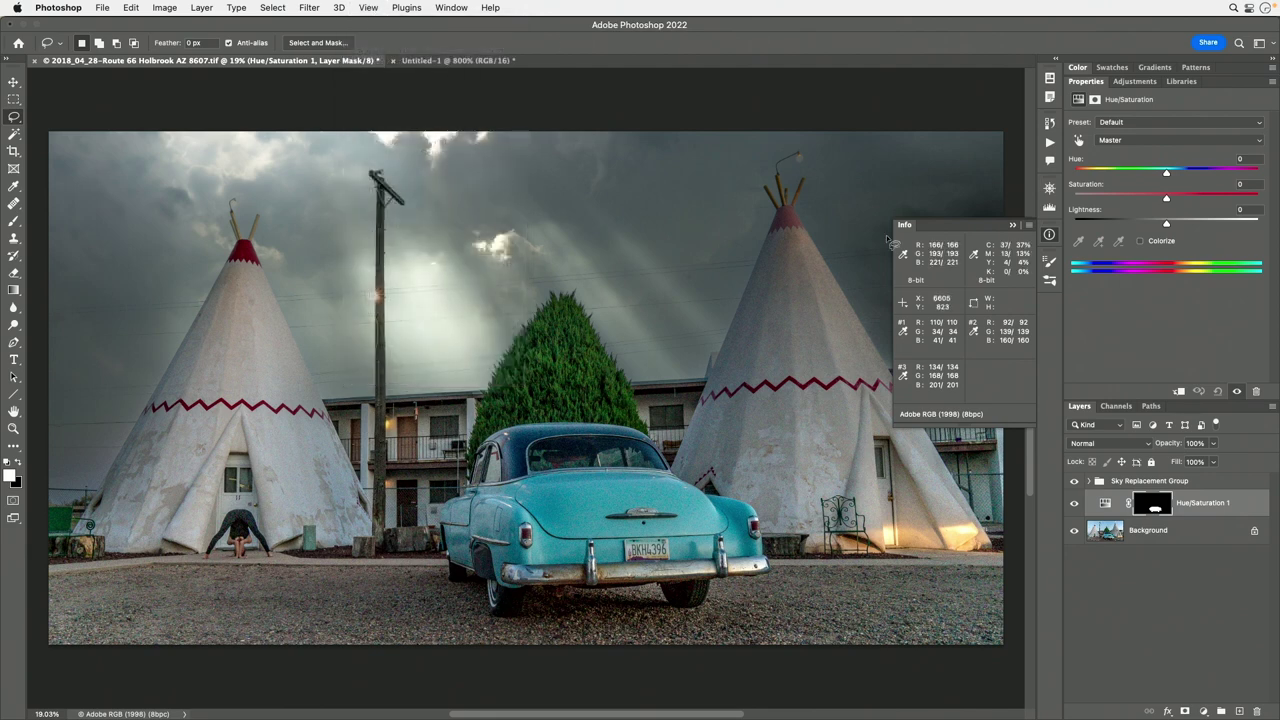
pyautogui.click(902, 254)
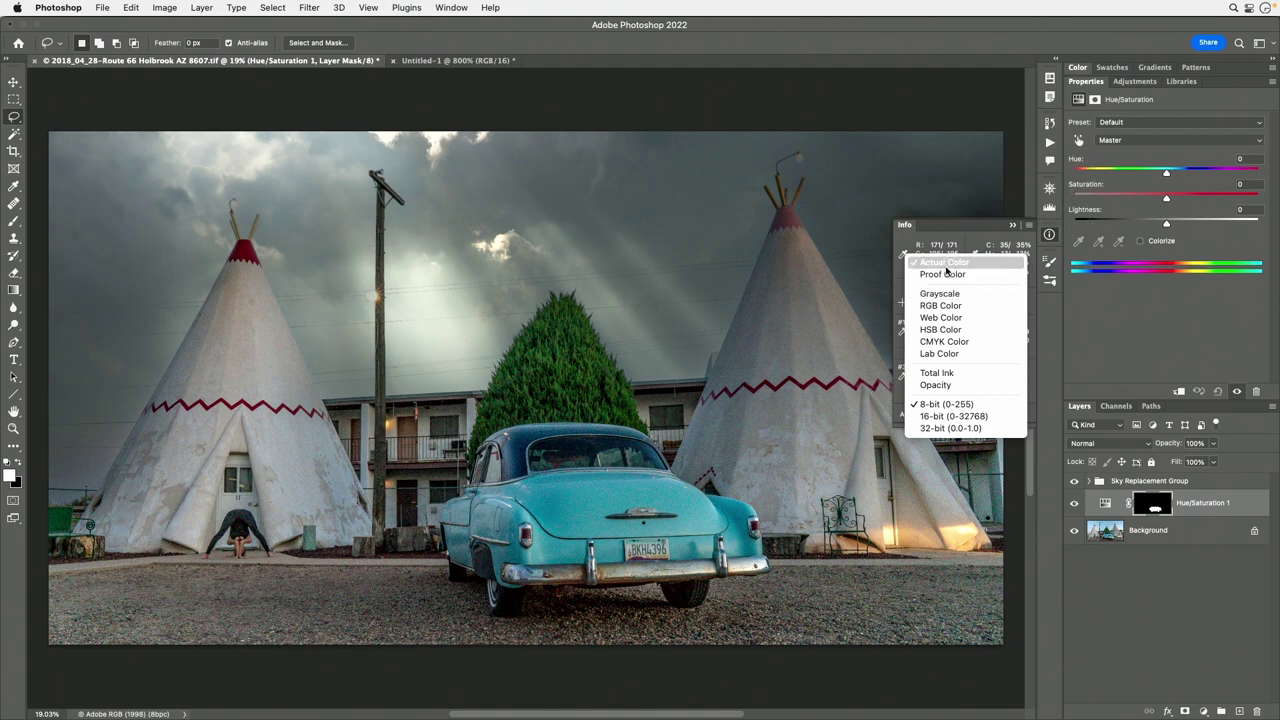
pyautogui.click(952, 330)
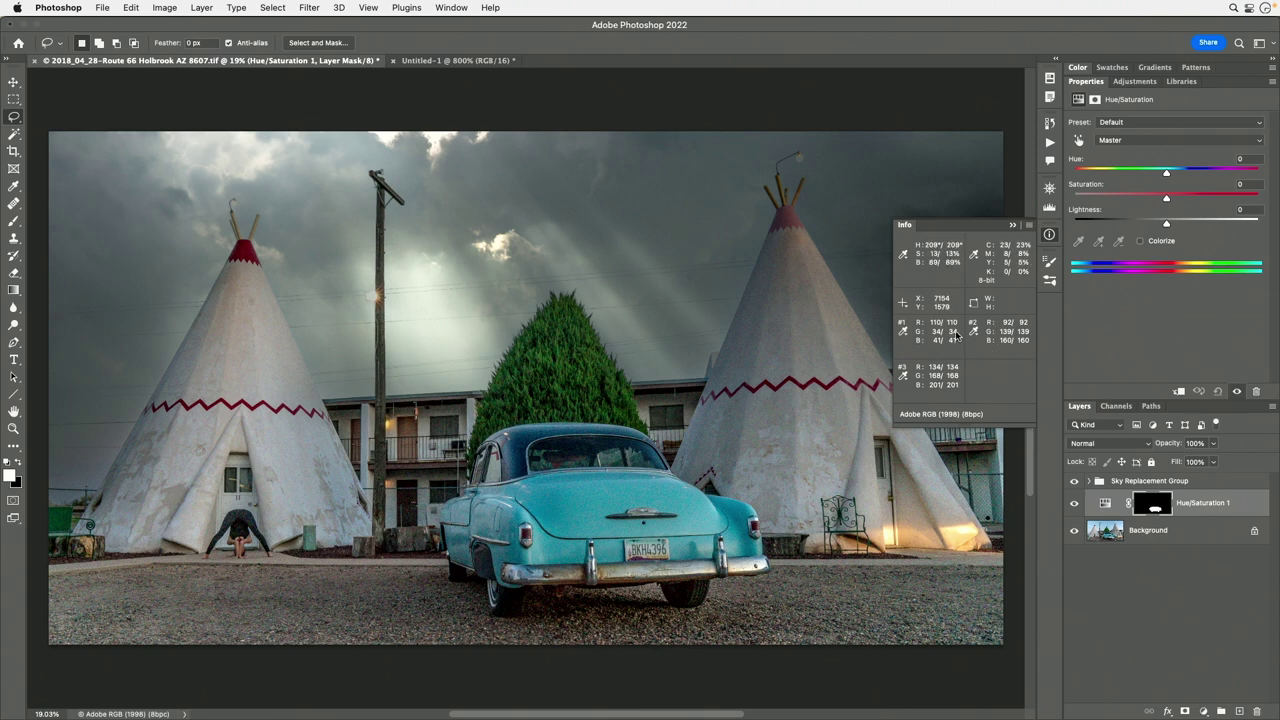
# Switch colour sampler #1's readout to HSB Color.
pyautogui.click(902, 333)
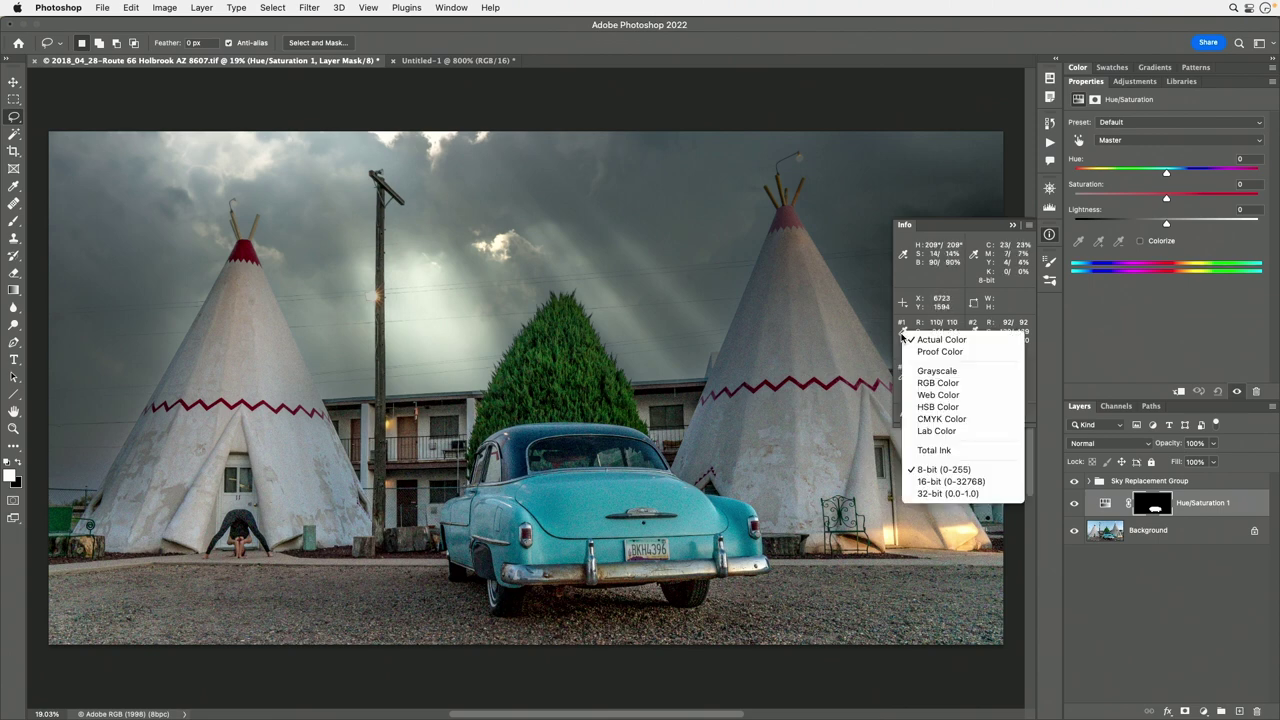
pyautogui.click(912, 412)
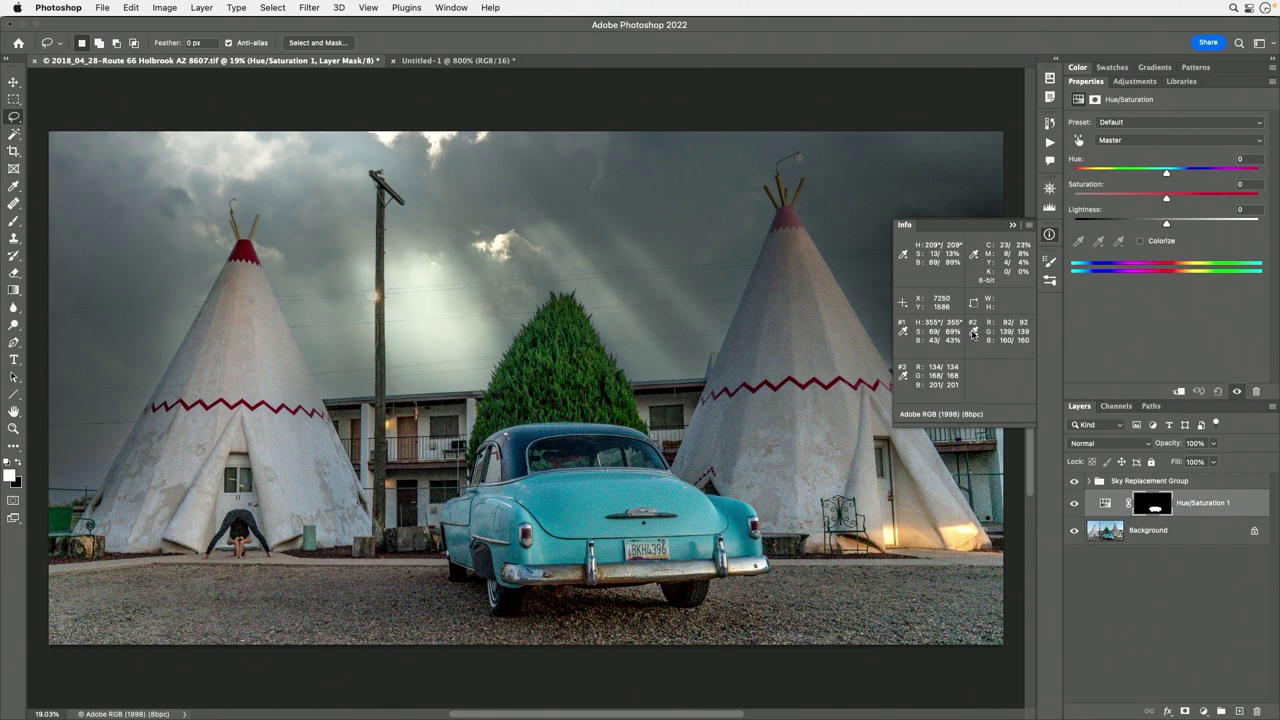
pyautogui.click(902, 332)
pyautogui.click(902, 335)
pyautogui.click(902, 332)
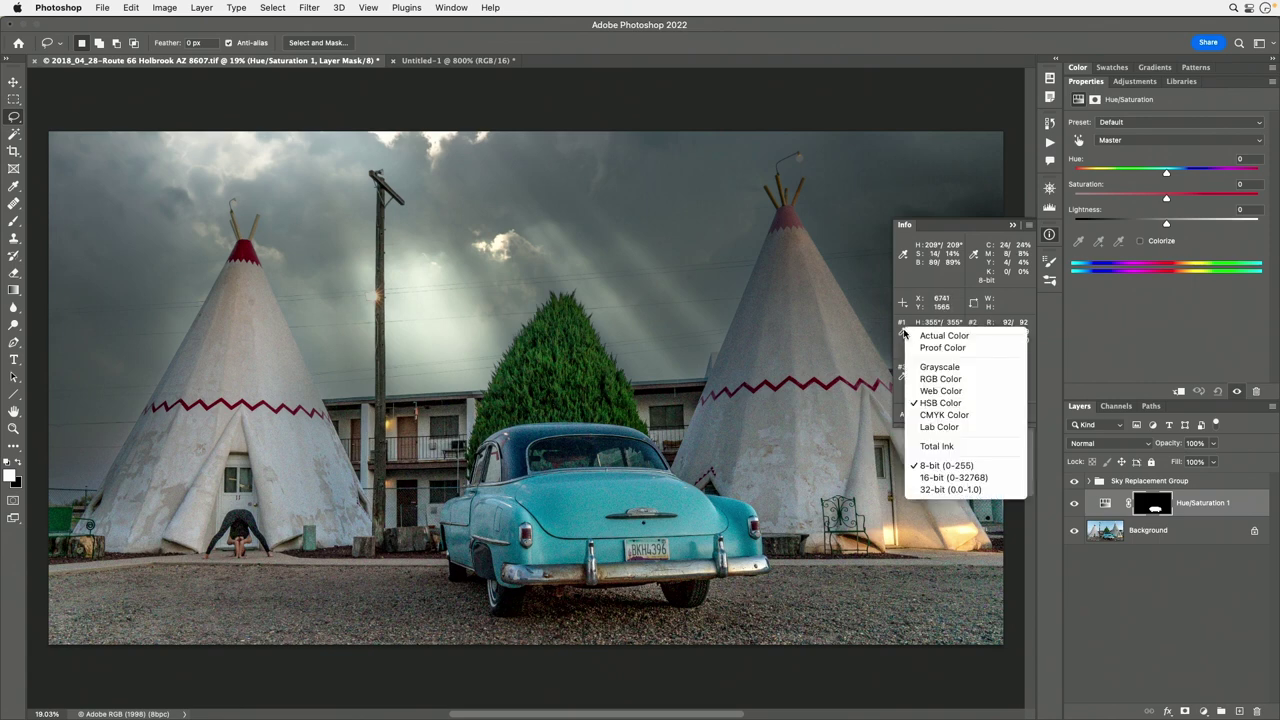
pyautogui.click(939, 399)
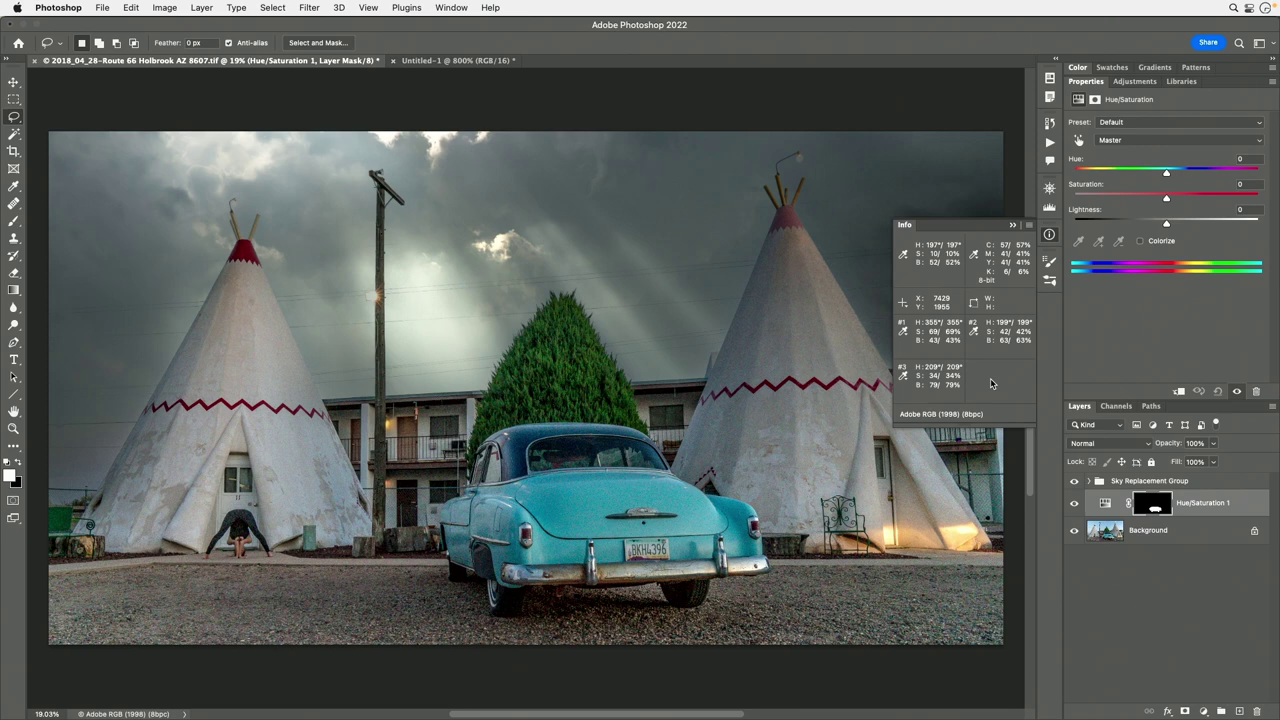
# Enable the targeted adjustment hand and shift Hue to about +122, turning the car pink-magenta.
pyautogui.click(1078, 141)
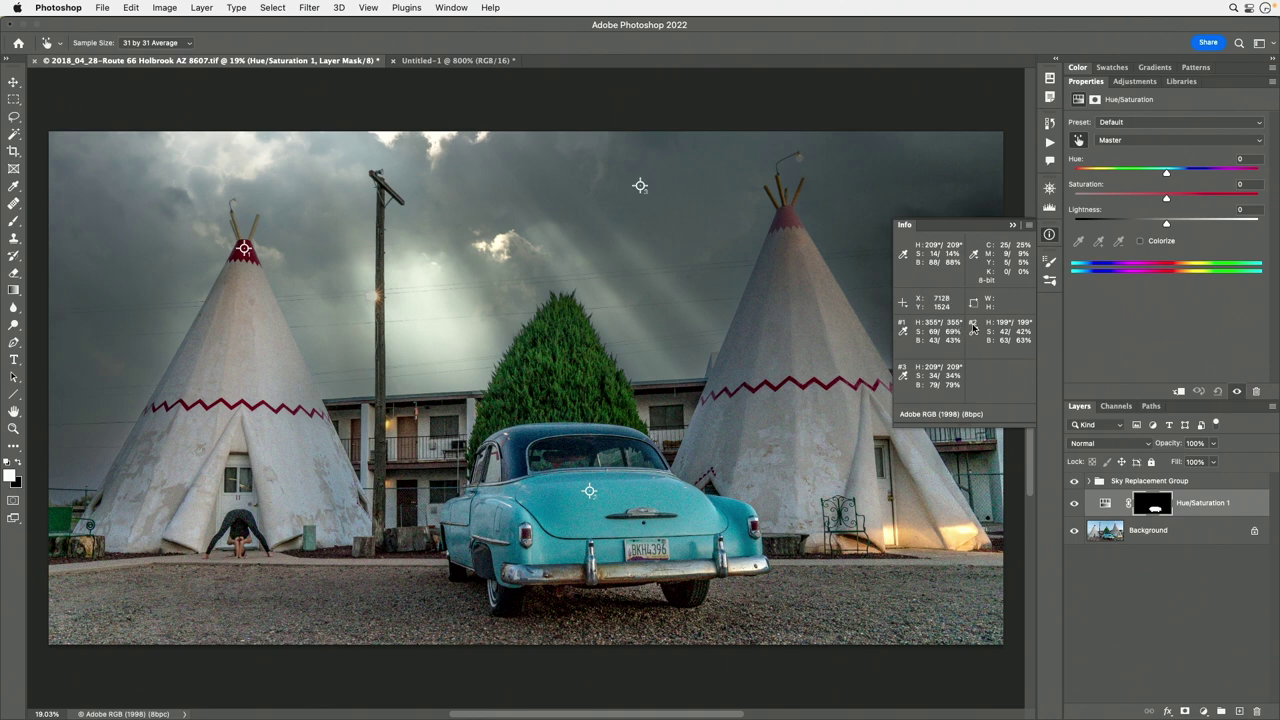
pyautogui.moveTo(1166, 174); pyautogui.dragTo(1238, 177)
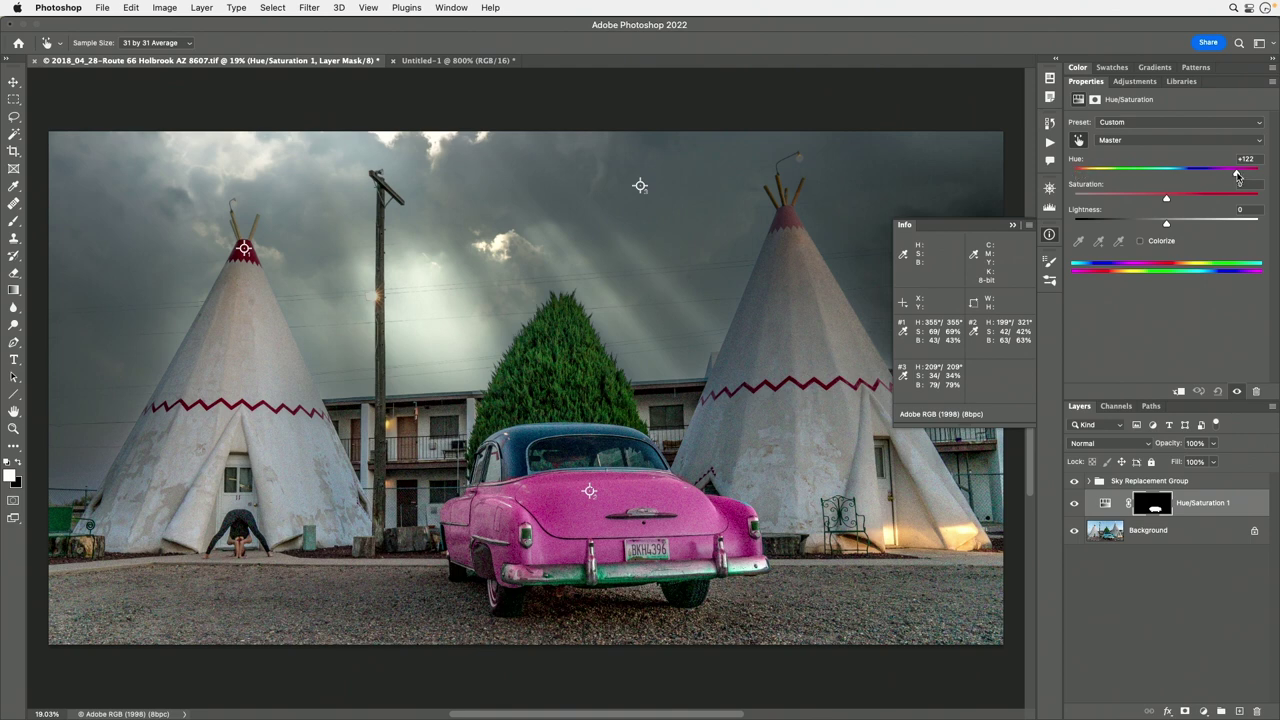
# Set Hue to +157 and Lightness to -51 to make the car dark red.
pyautogui.moveTo(1238, 176); pyautogui.dragTo(1249, 177)
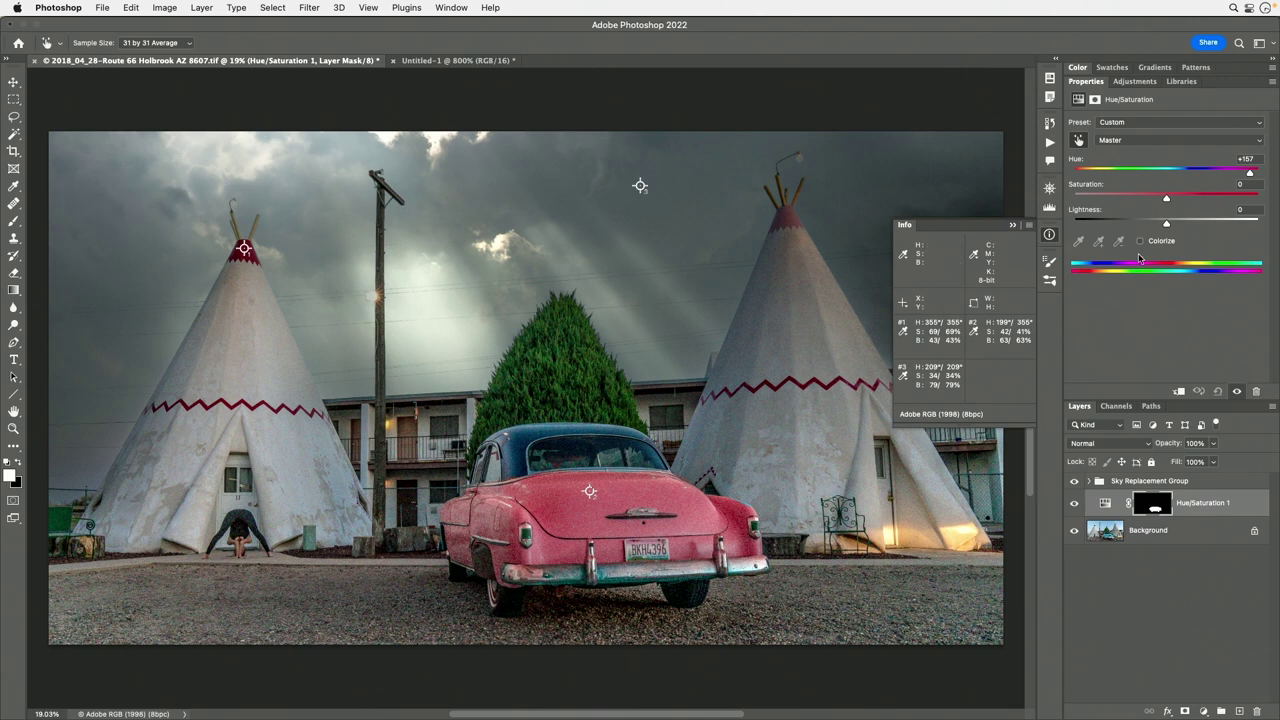
pyautogui.moveTo(1166, 224); pyautogui.dragTo(1119, 226)
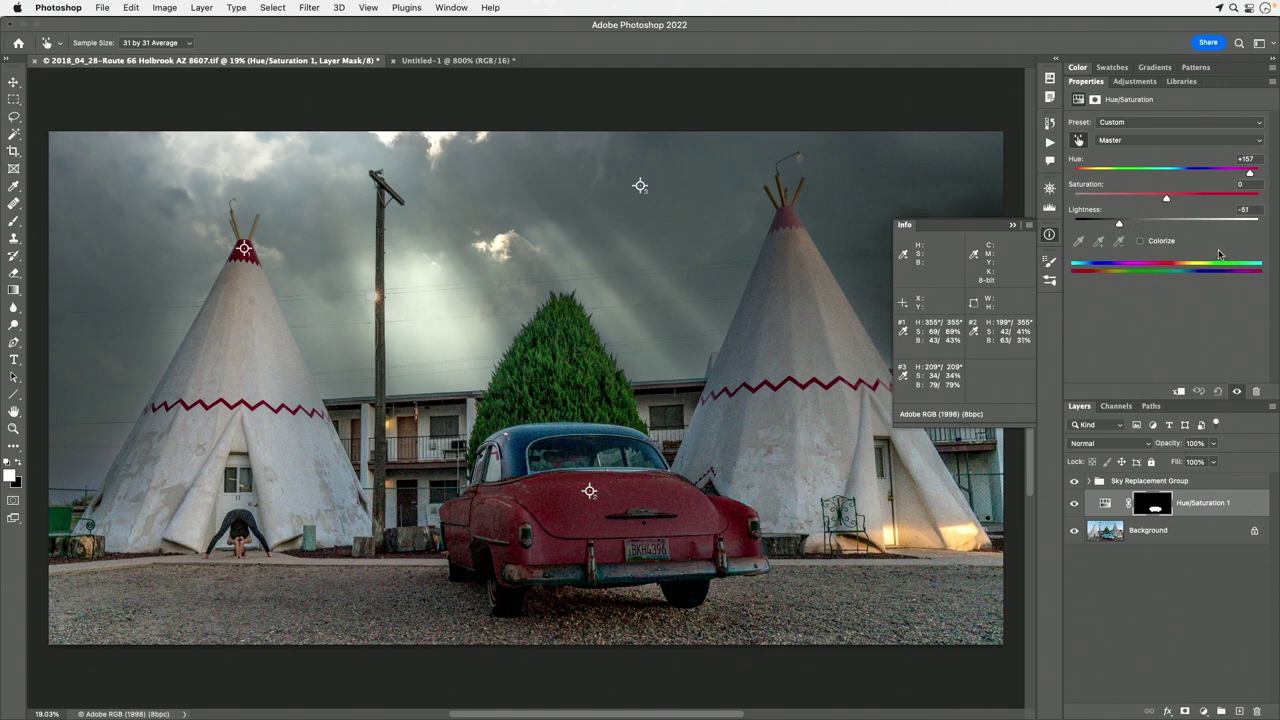
# Raise the car's Saturation to +62 and ease Lightness to -44.
pyautogui.moveTo(1166, 200); pyautogui.dragTo(1203, 200)
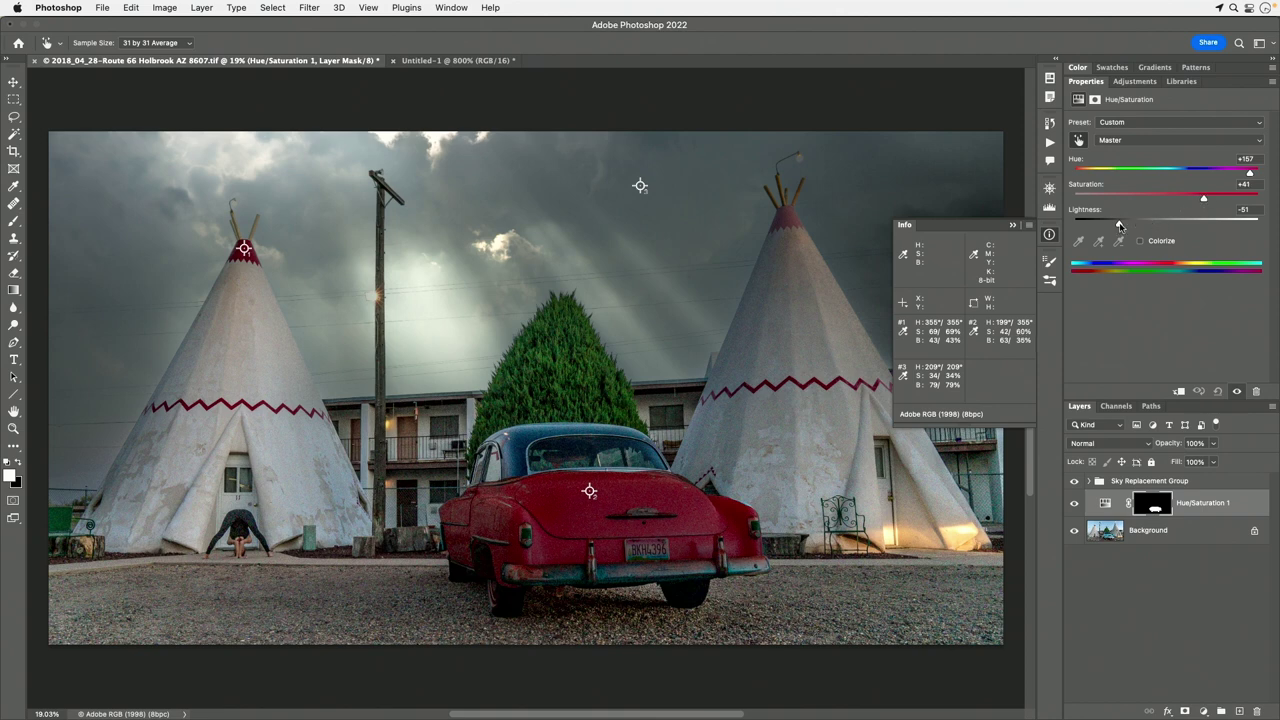
pyautogui.moveTo(1119, 225); pyautogui.dragTo(1118, 226)
pyautogui.moveTo(1119, 225); pyautogui.dragTo(1127, 226)
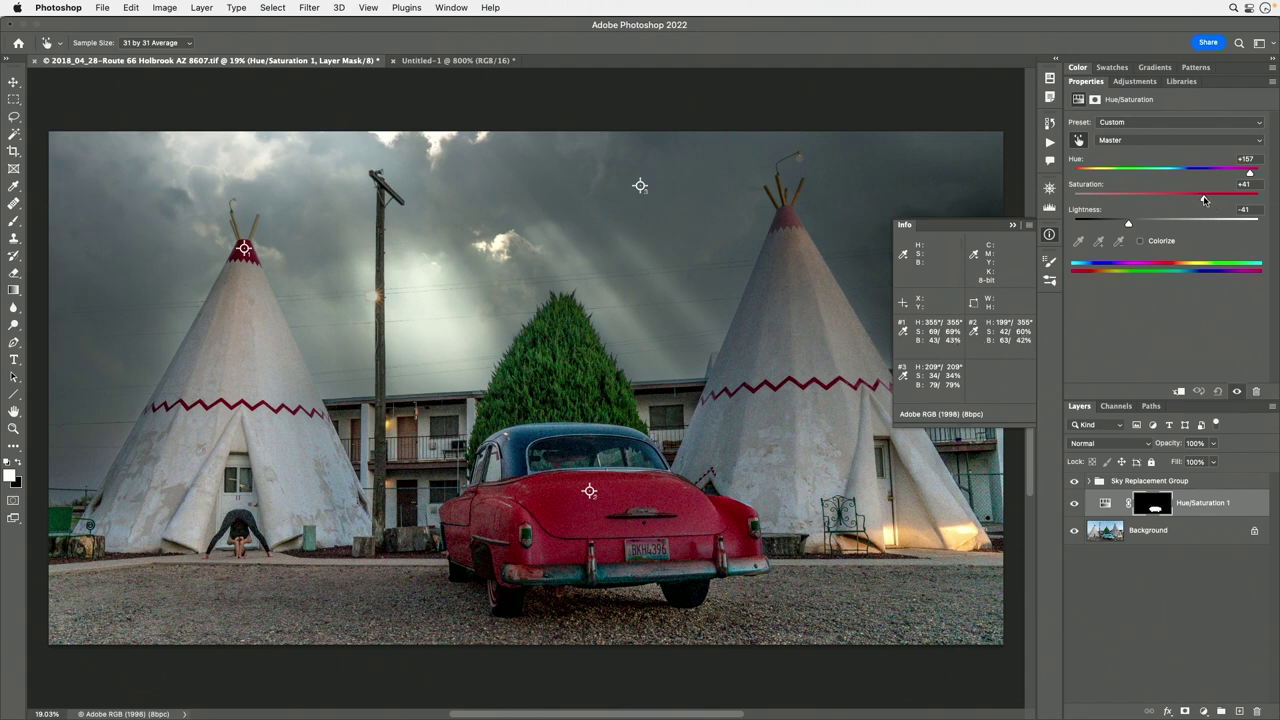
pyautogui.moveTo(1204, 199); pyautogui.dragTo(1216, 199)
pyautogui.moveTo(1129, 226); pyautogui.dragTo(1130, 226)
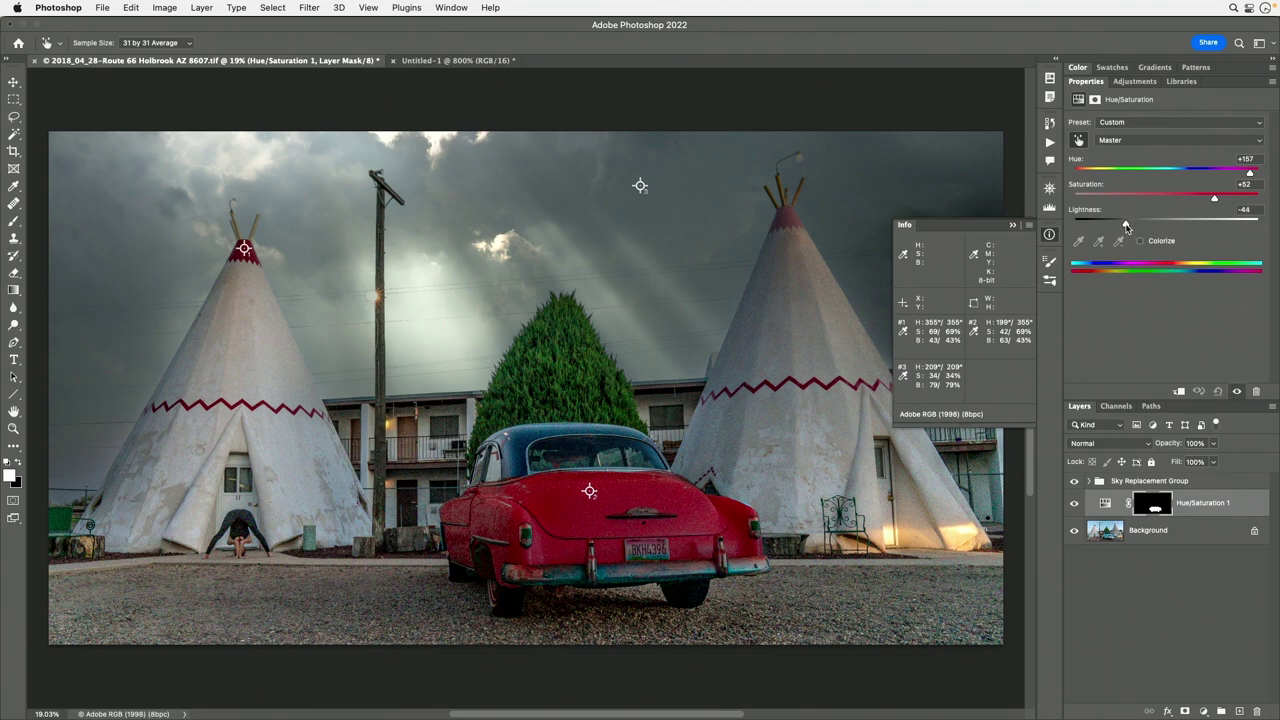
pyautogui.moveTo(1126, 226); pyautogui.dragTo(1127, 226)
# Set the Info panel's sampler readouts back to RGB Color.
pyautogui.click(1255, 209)
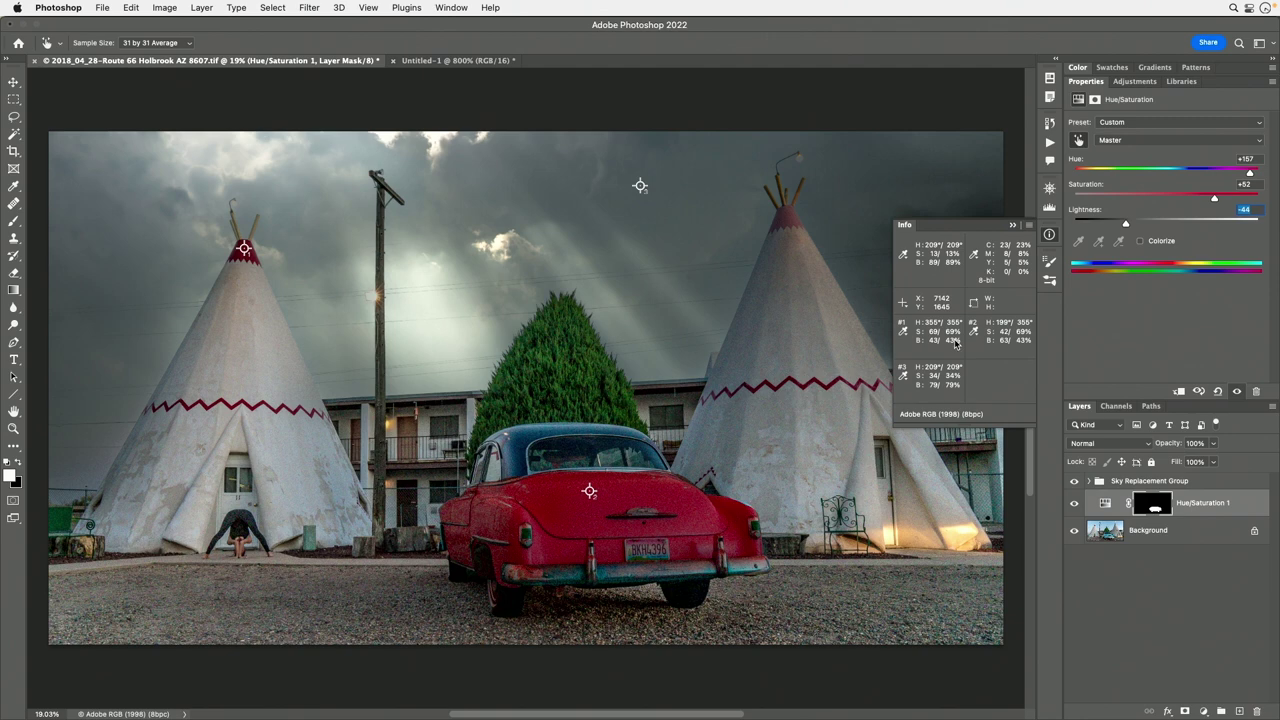
pyautogui.click(902, 332)
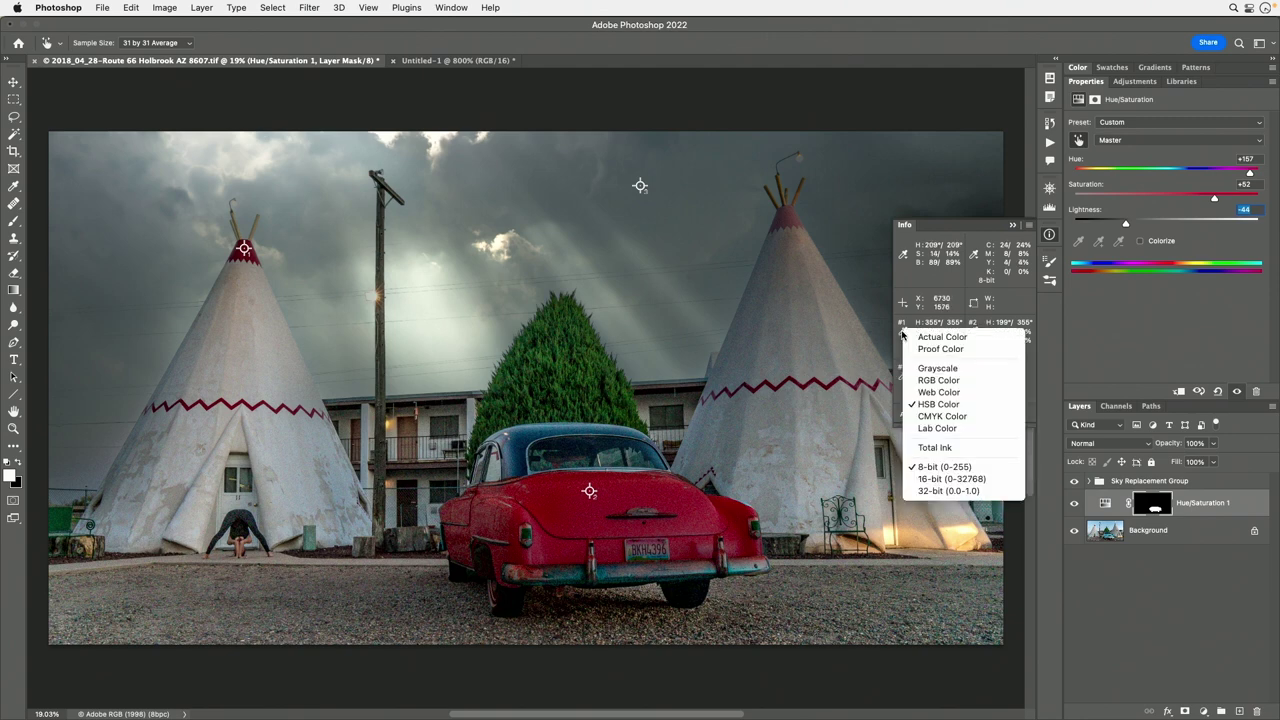
pyautogui.click(941, 381)
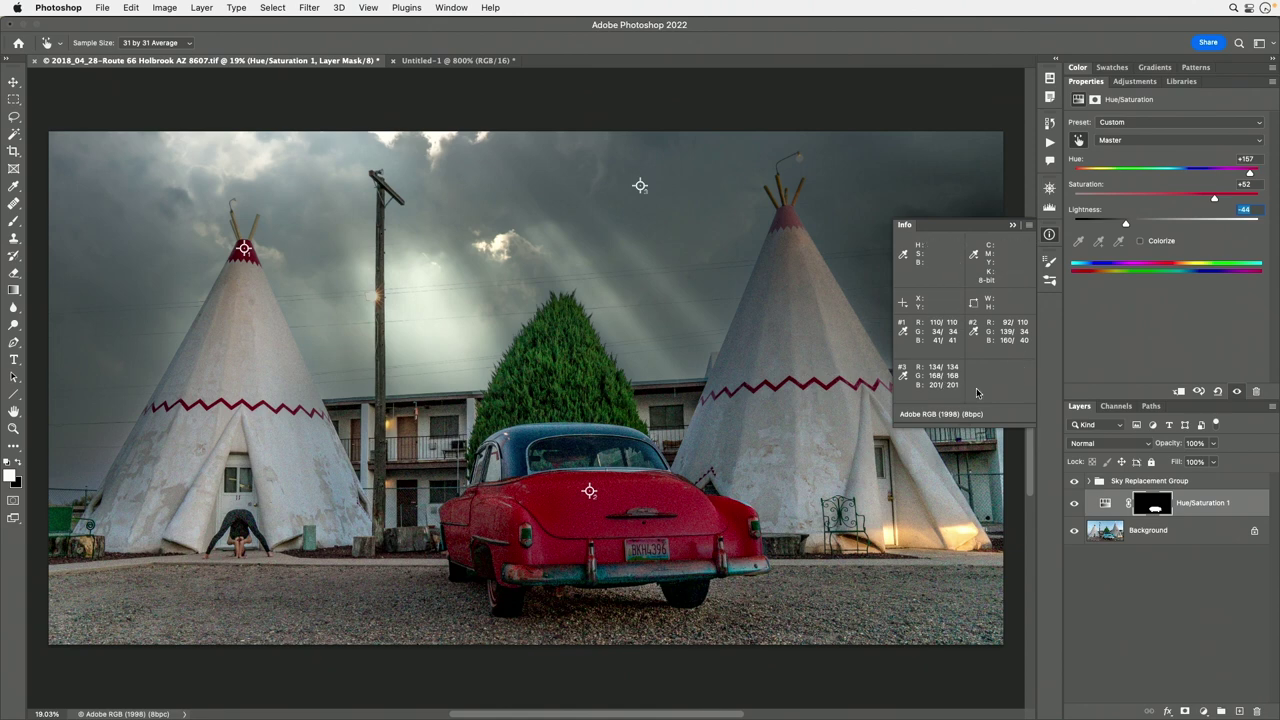
# Return the Info panel's main readout to Actual Color.
pyautogui.click(902, 252)
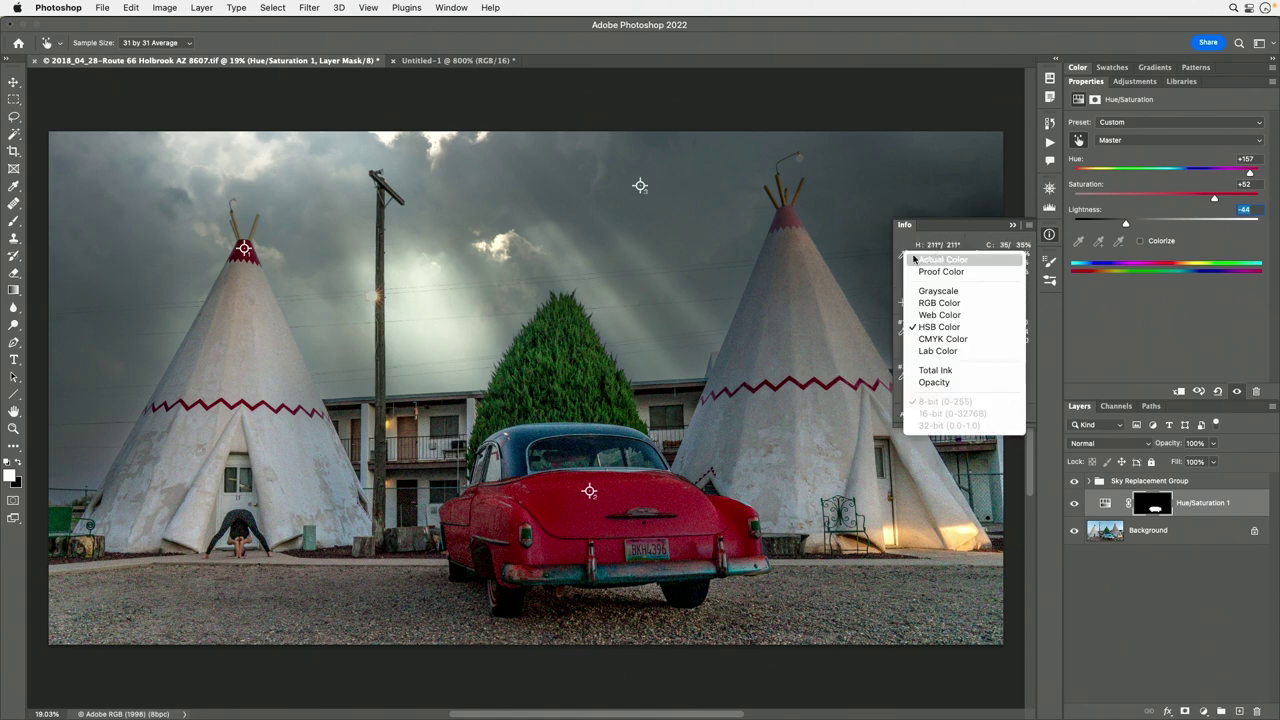
pyautogui.click(985, 261)
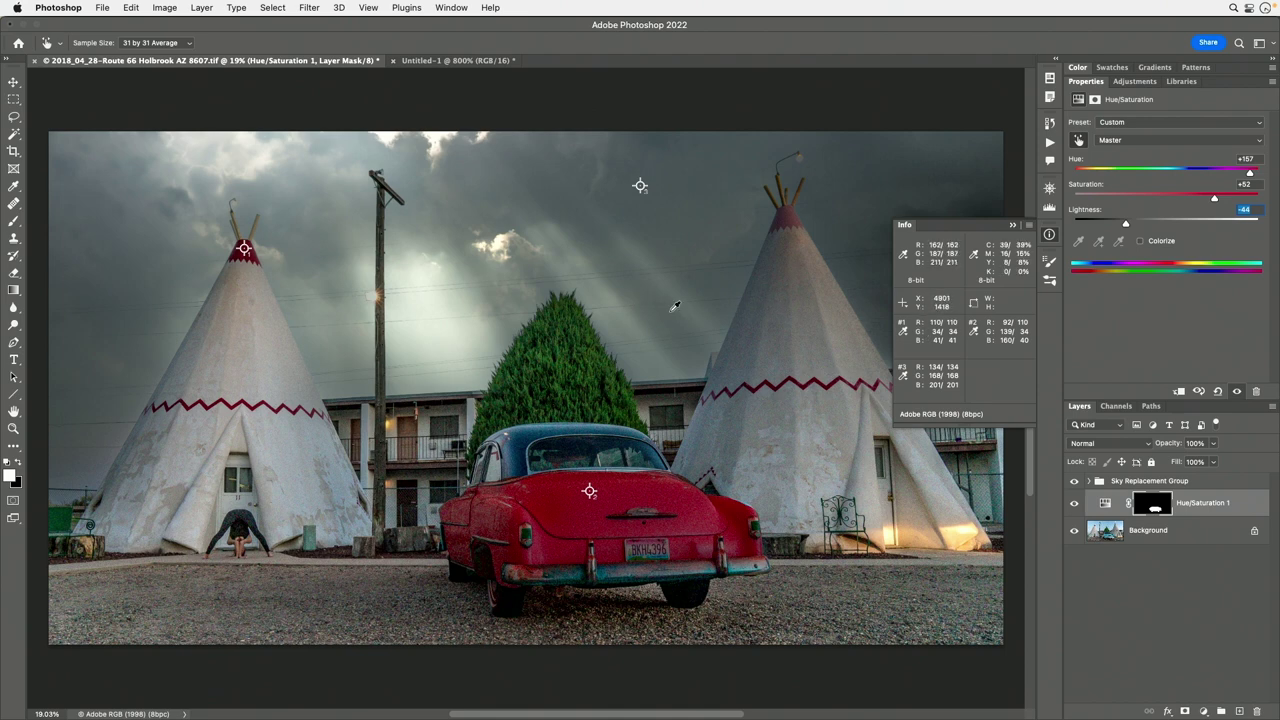
pyautogui.click(903, 303)
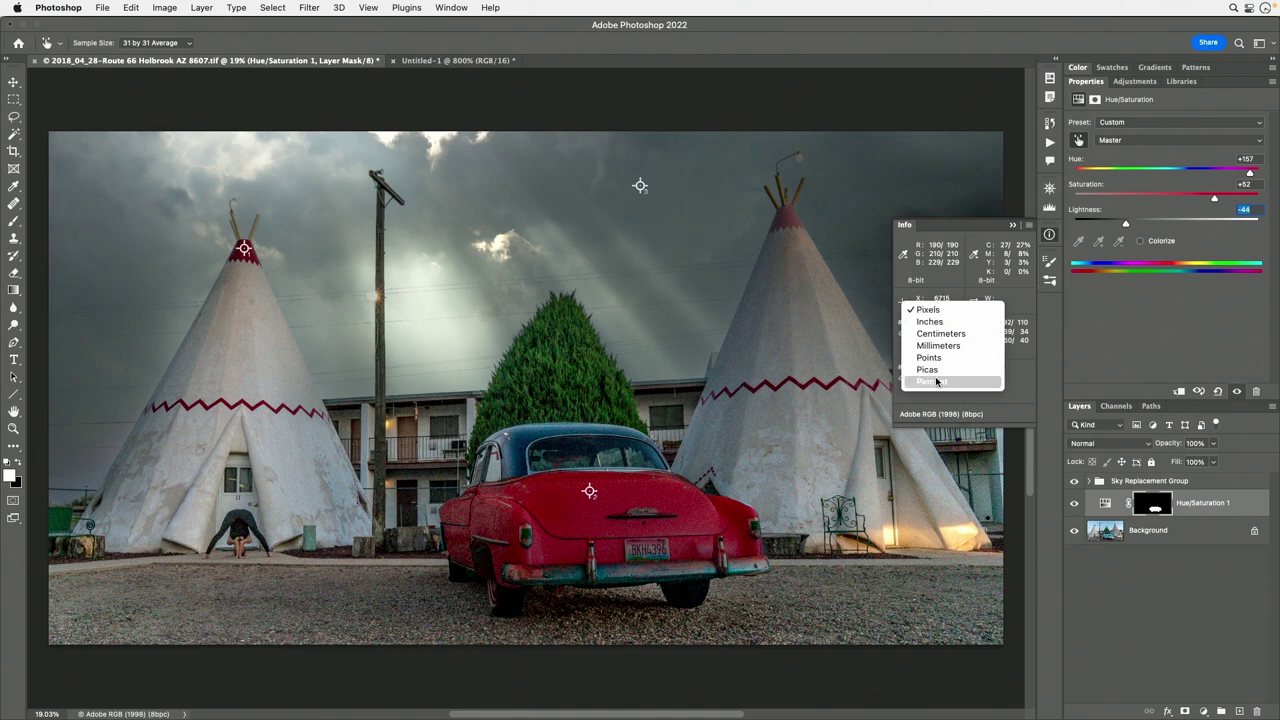
# Show rulers and try Percent as the position readout units.
pyautogui.click(926, 309)
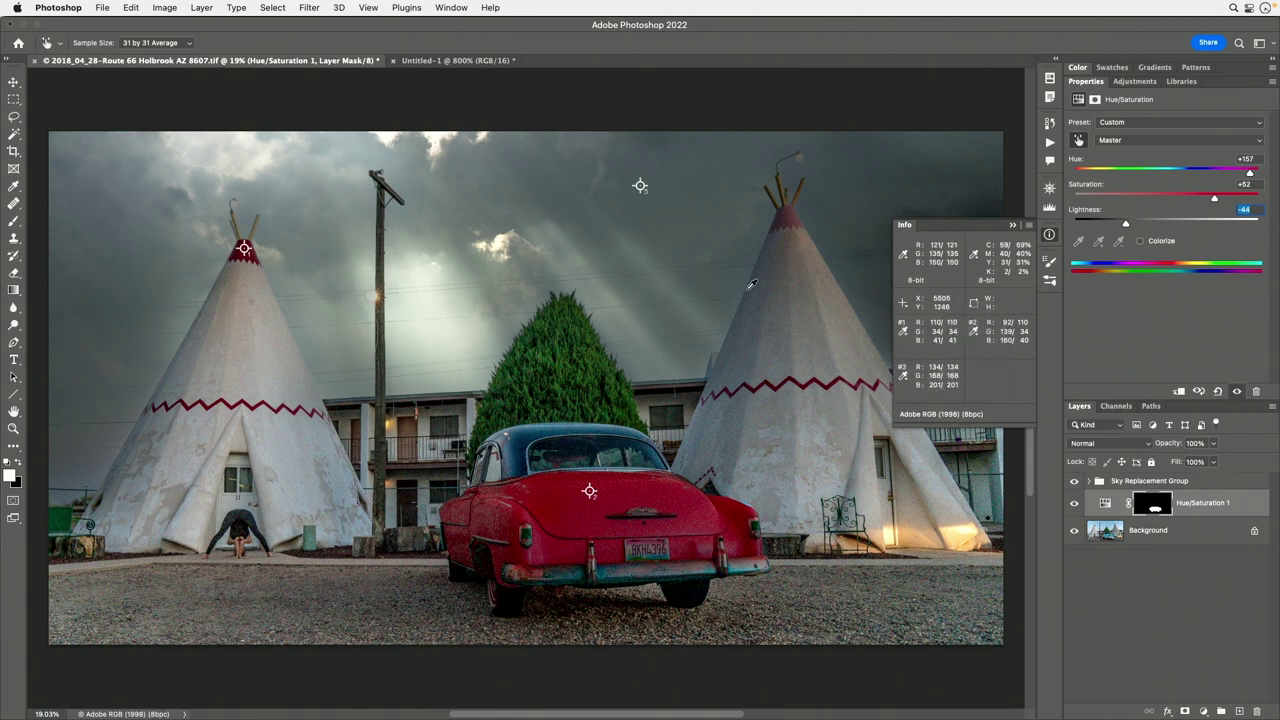
pyautogui.press('super+r')
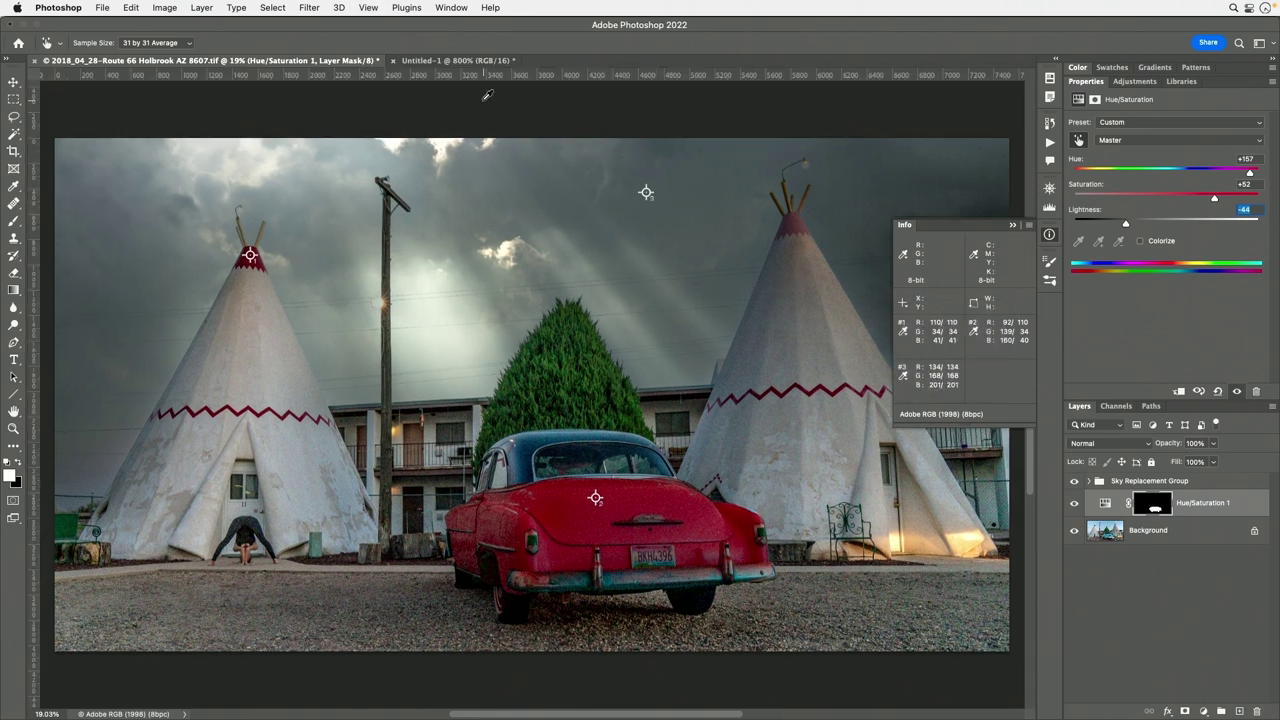
pyautogui.click(903, 301)
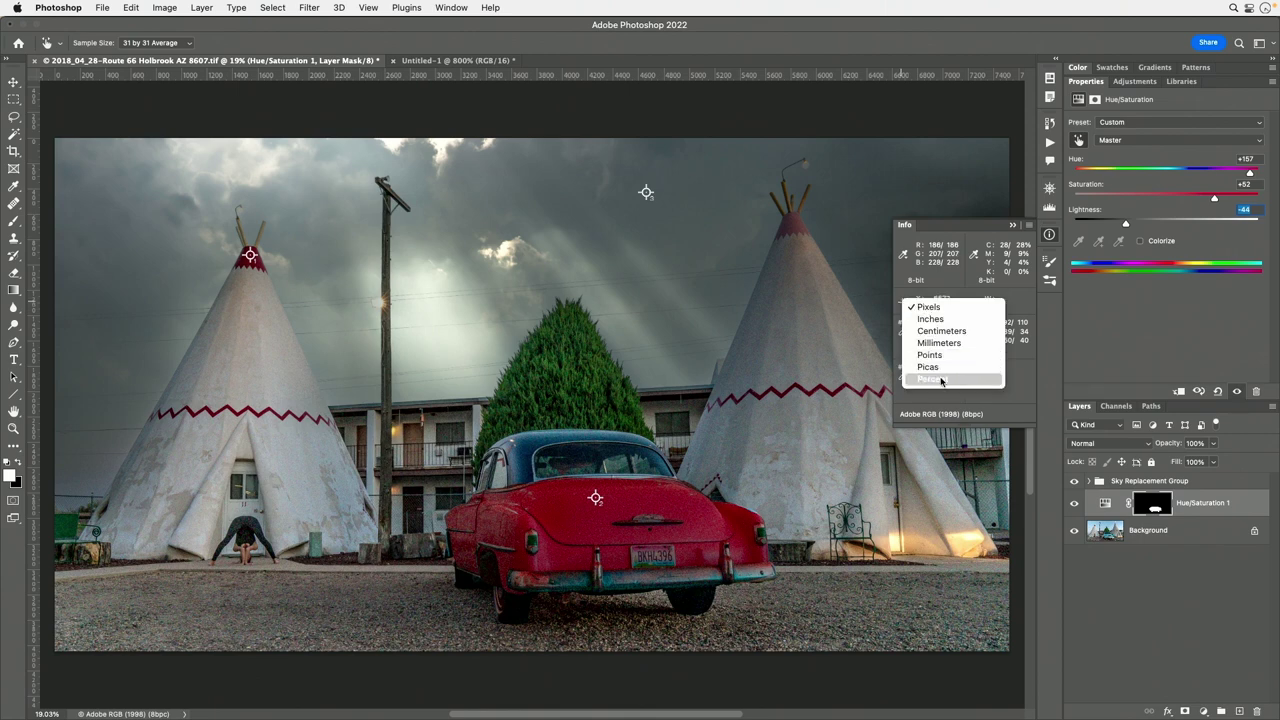
pyautogui.click(940, 380)
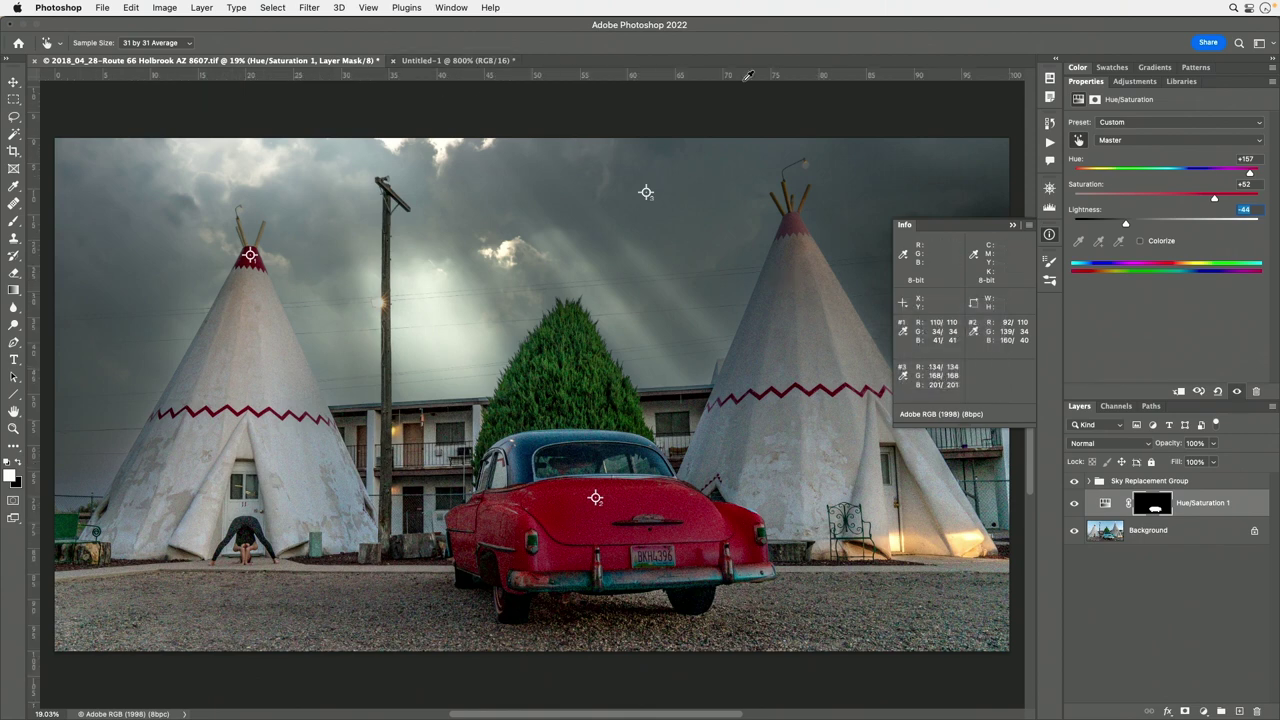
pyautogui.click(903, 303)
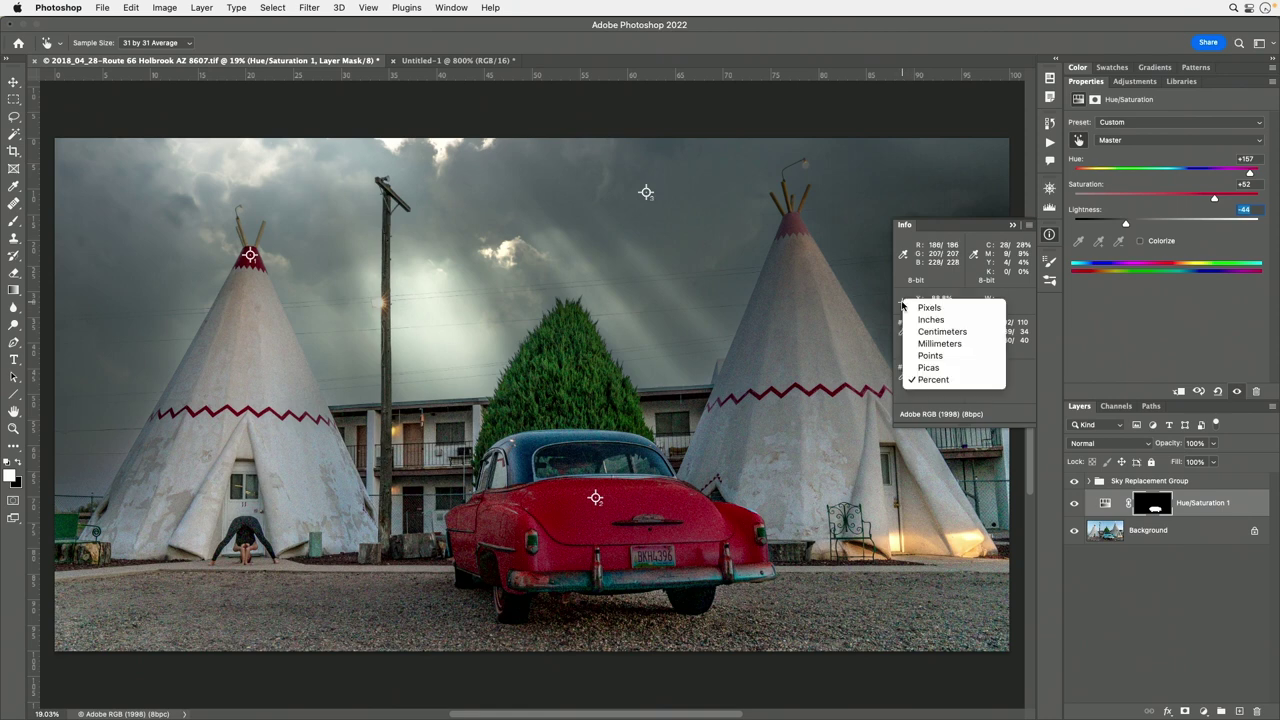
pyautogui.click(903, 304)
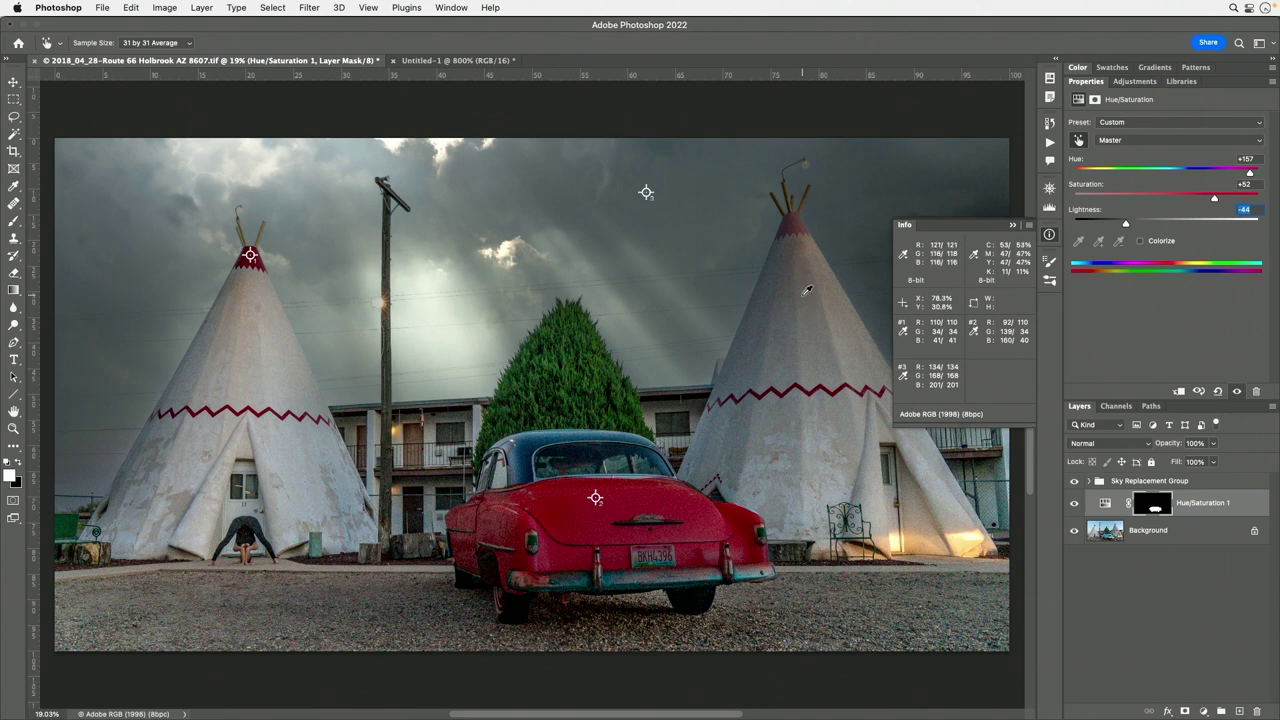
pyautogui.scroll(-1, 806, 290)
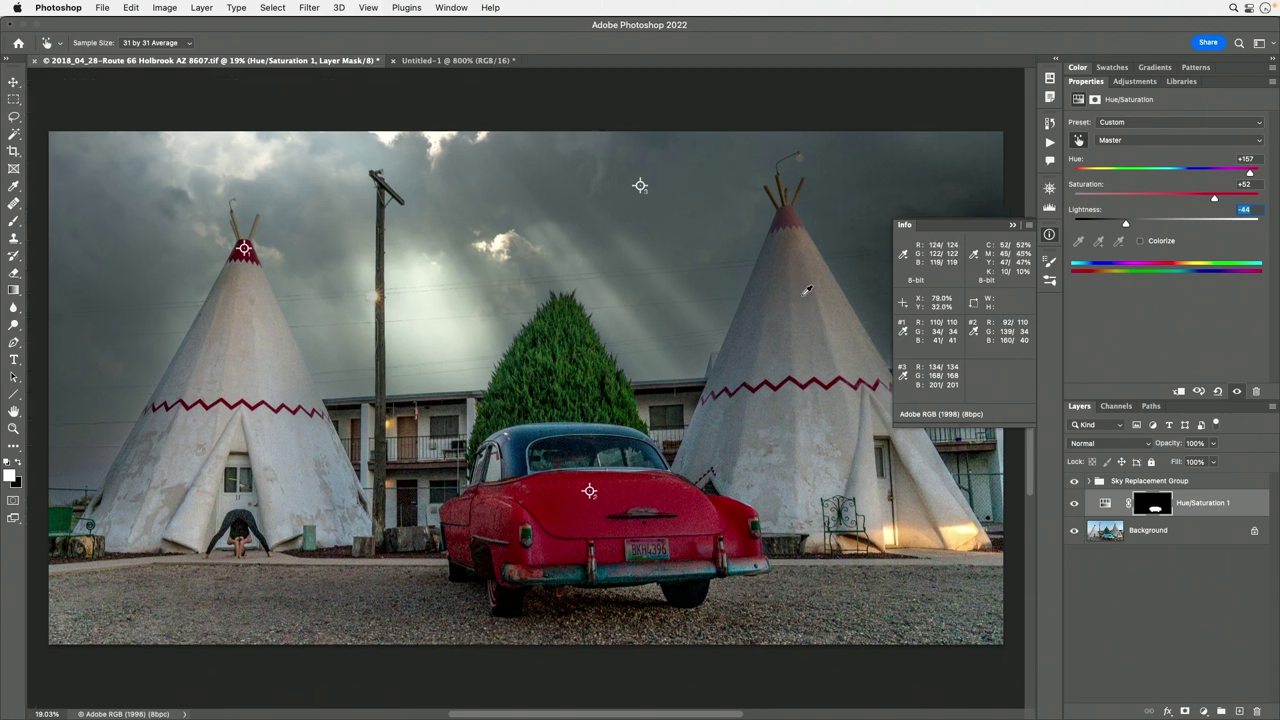
# Set the Info panel's coordinate units to Pixels.
pyautogui.click(903, 303)
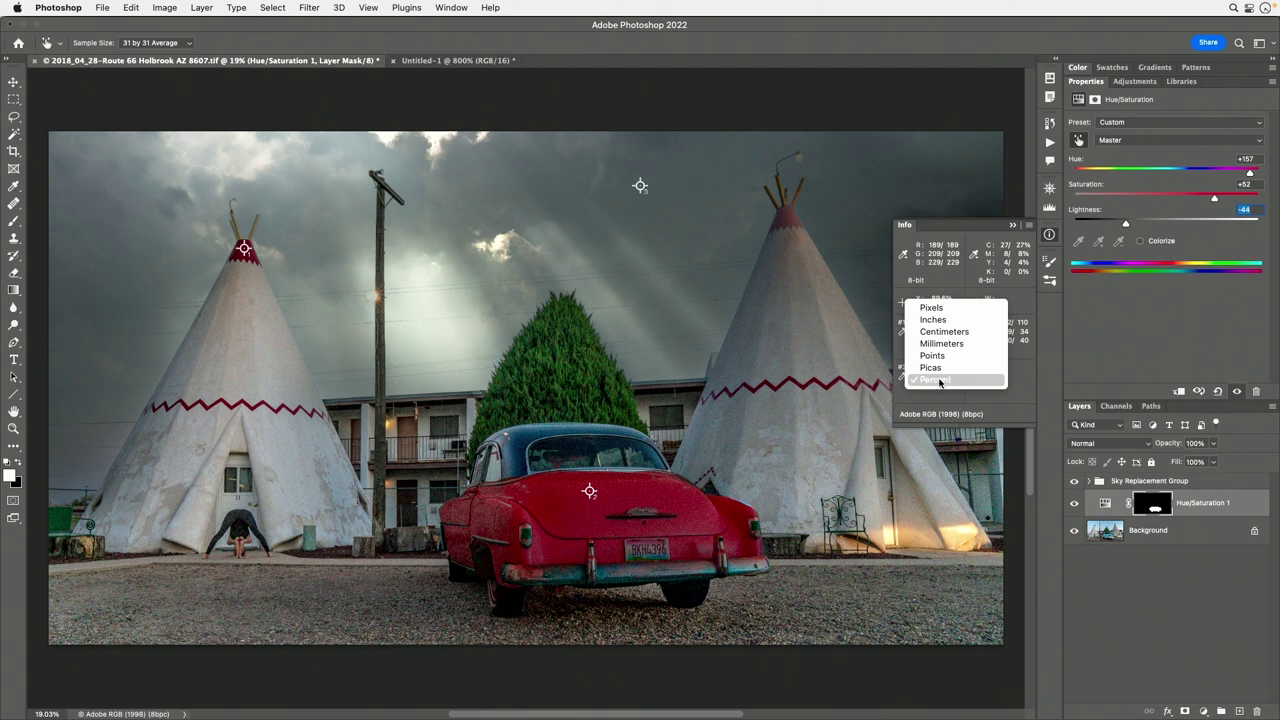
pyautogui.click(933, 308)
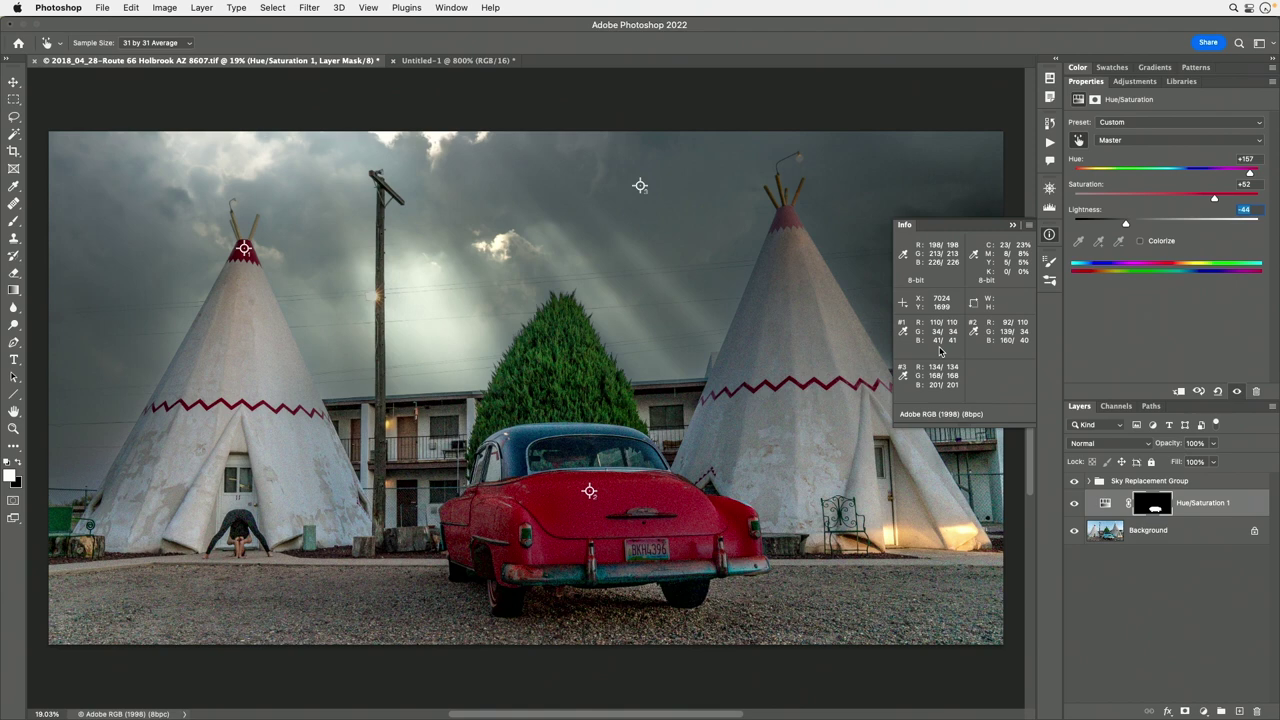
pyautogui.click(920, 301)
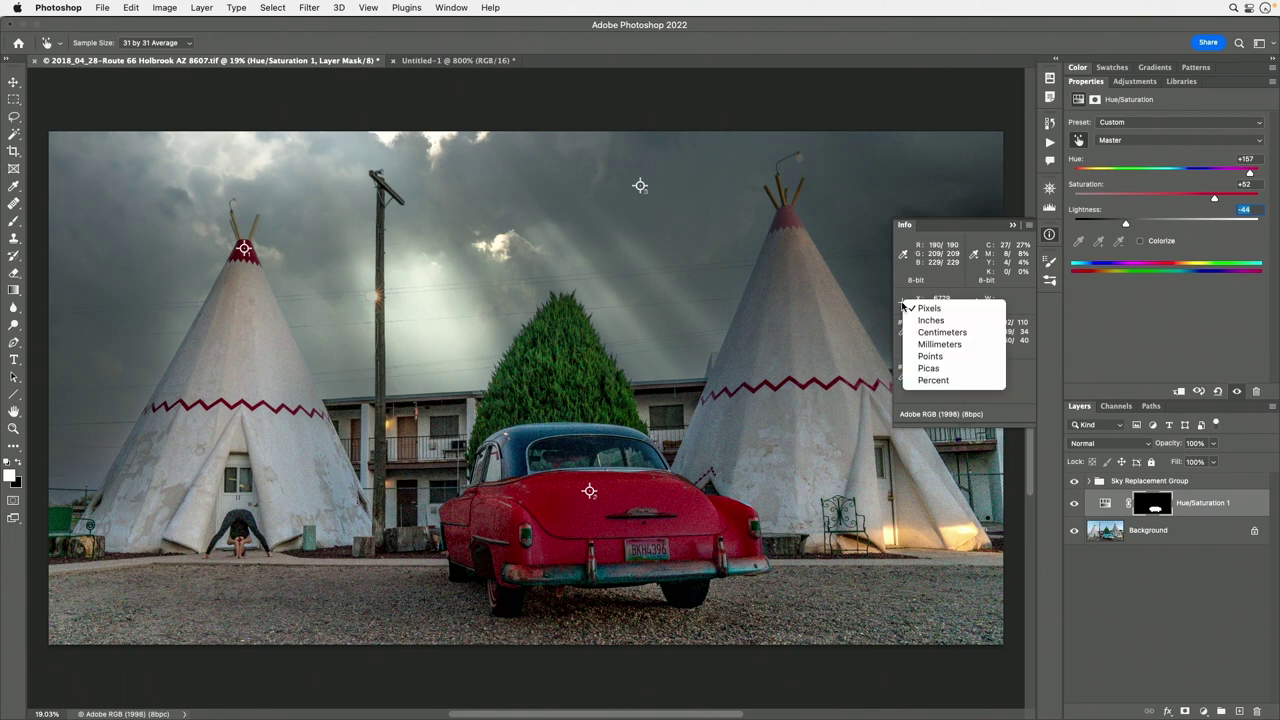
pyautogui.click(929, 308)
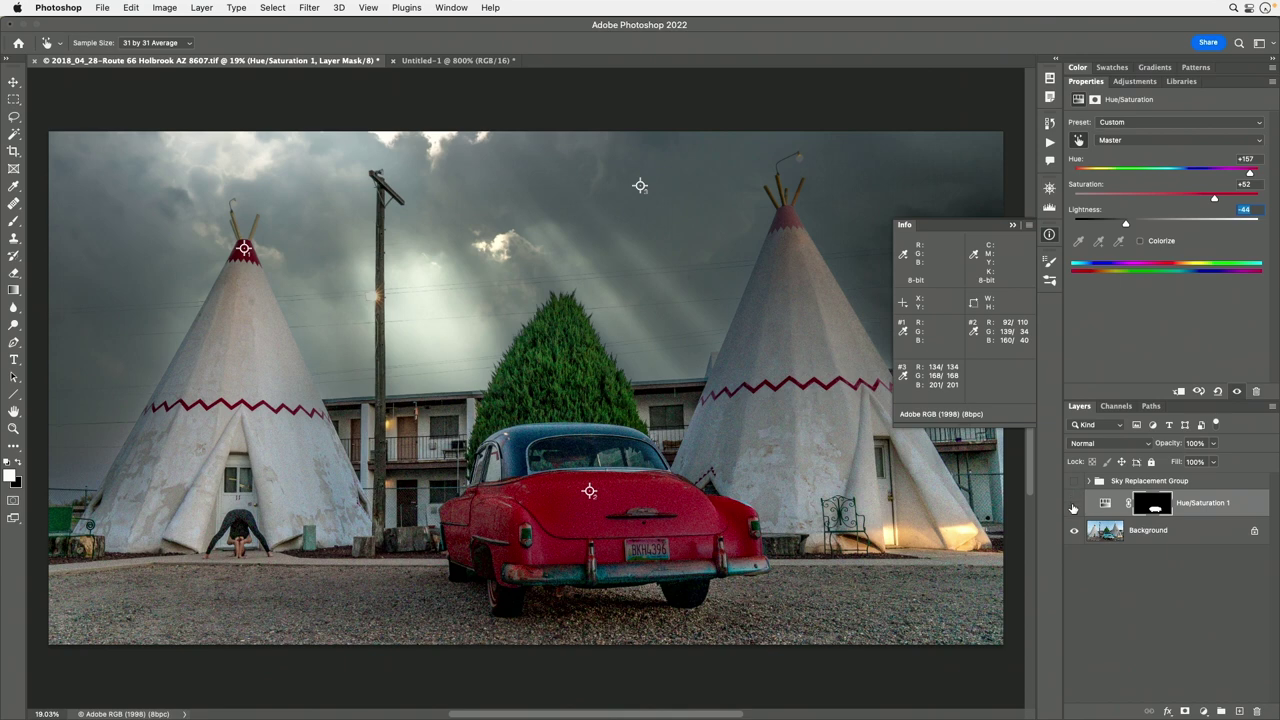
pyautogui.moveTo(1074, 484); pyautogui.dragTo(1074, 504)
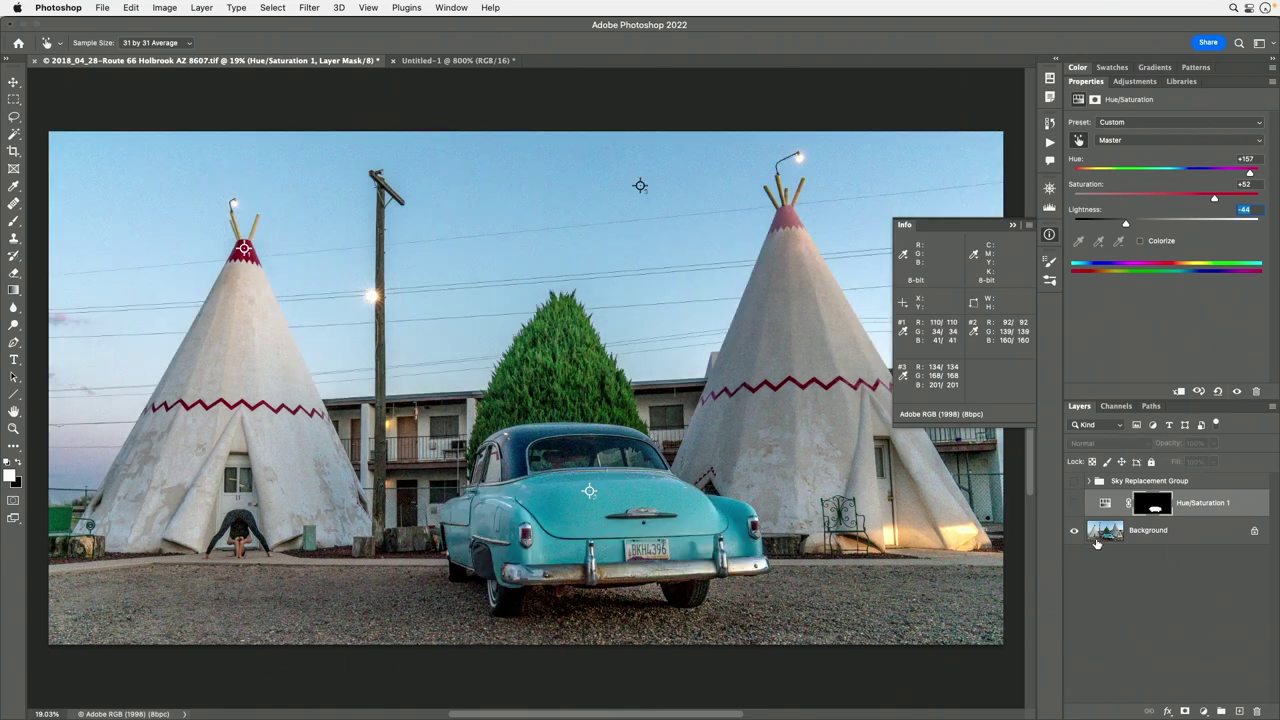
pyautogui.click(1075, 505)
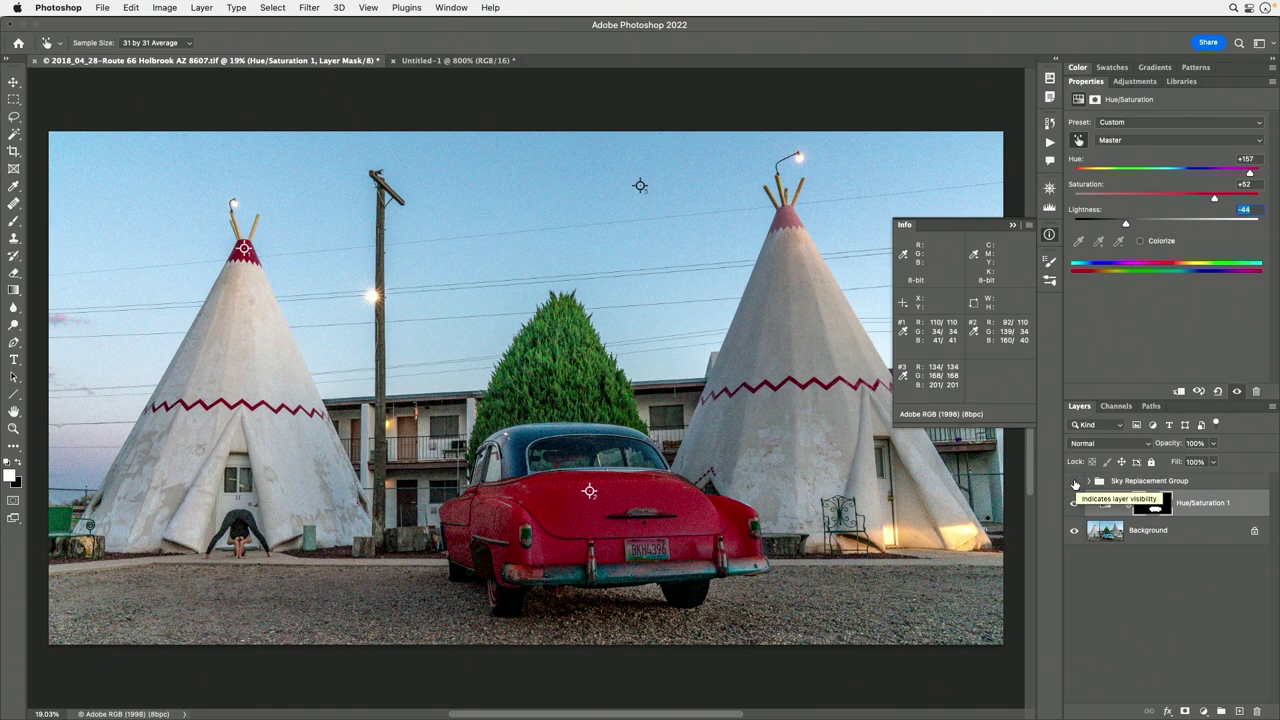
pyautogui.click(1075, 484)
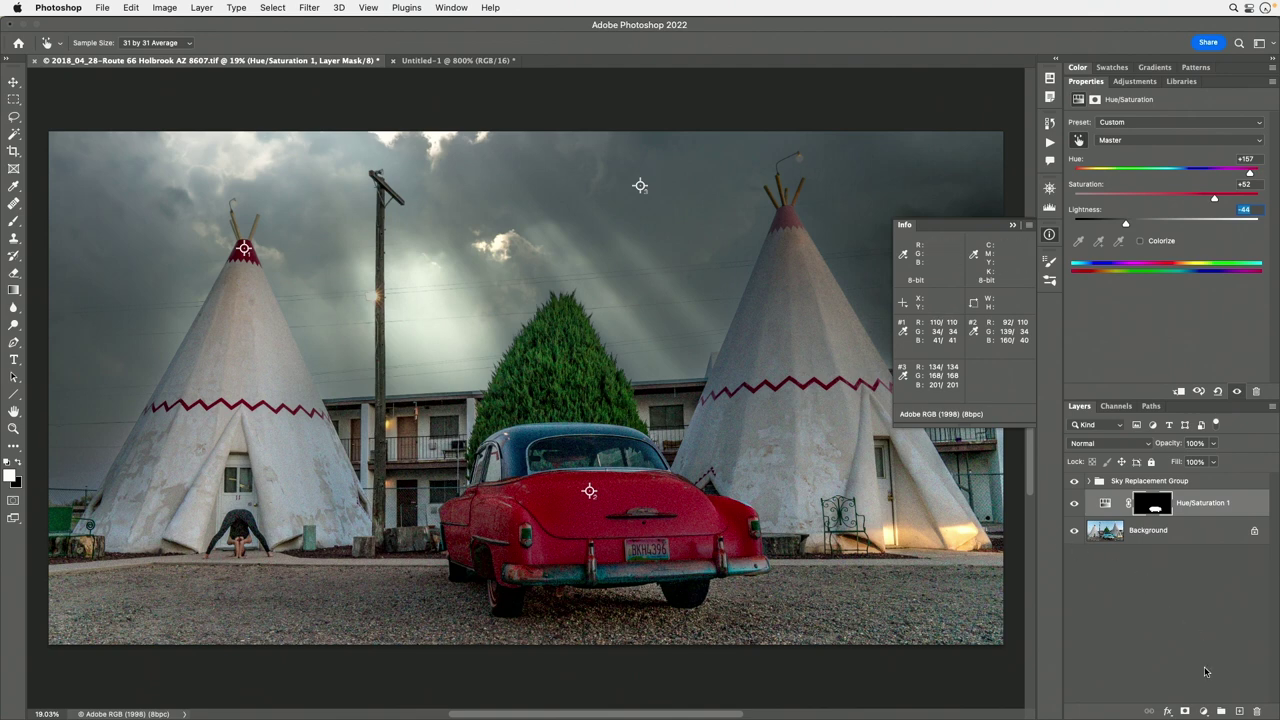
# Add a Hue/Saturation 2 layer with Saturation -100, turning the photo black and white.
pyautogui.click(1204, 711)
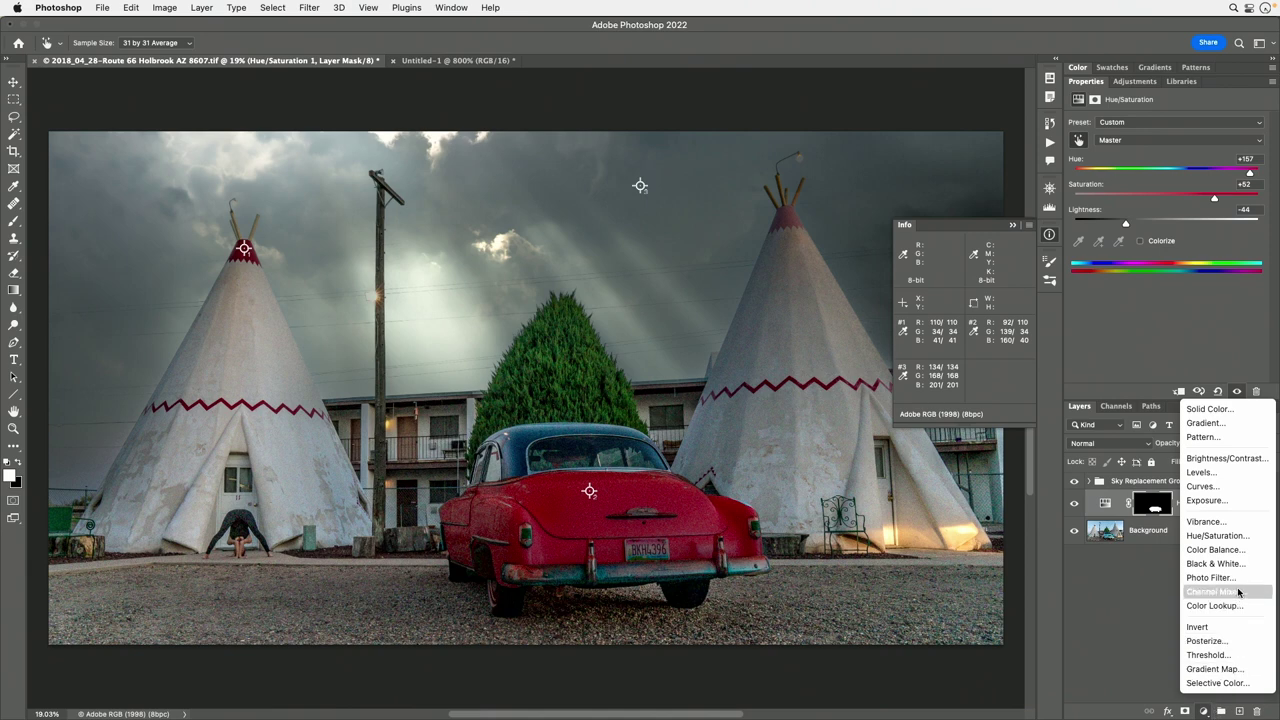
pyautogui.press('Escape')
pyautogui.press('l')
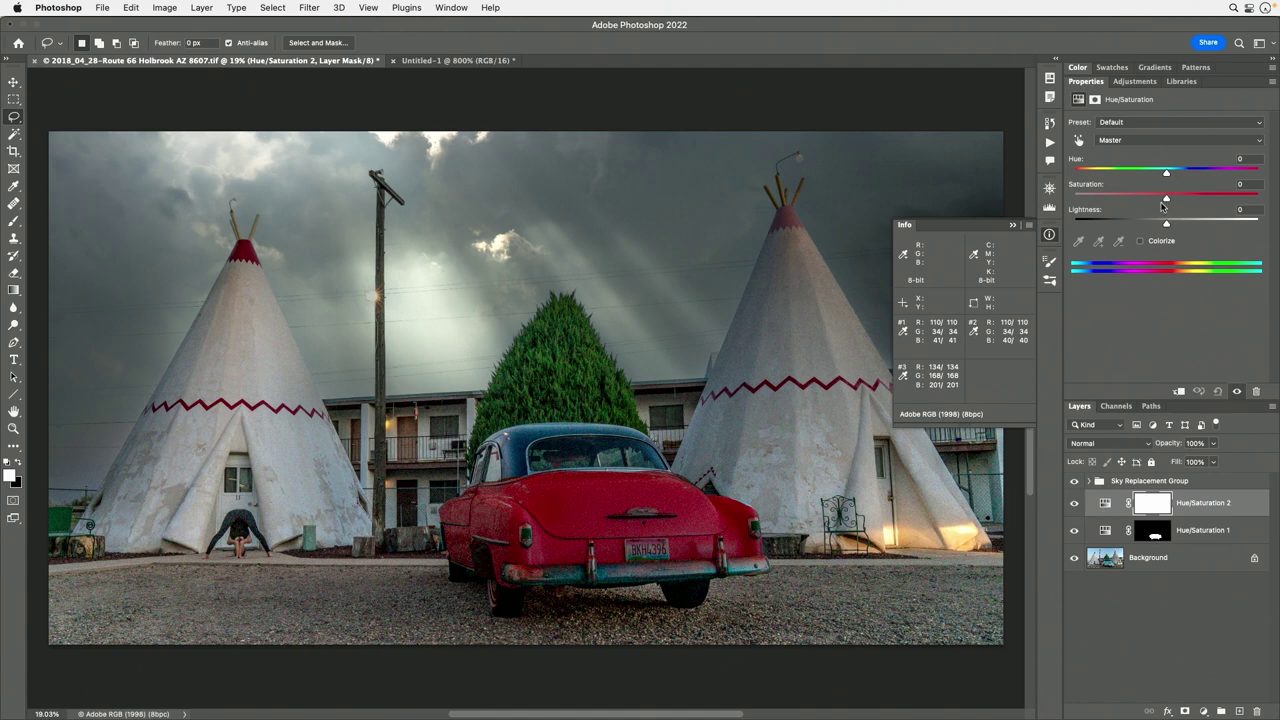
pyautogui.moveTo(1166, 200); pyautogui.dragTo(1068, 206)
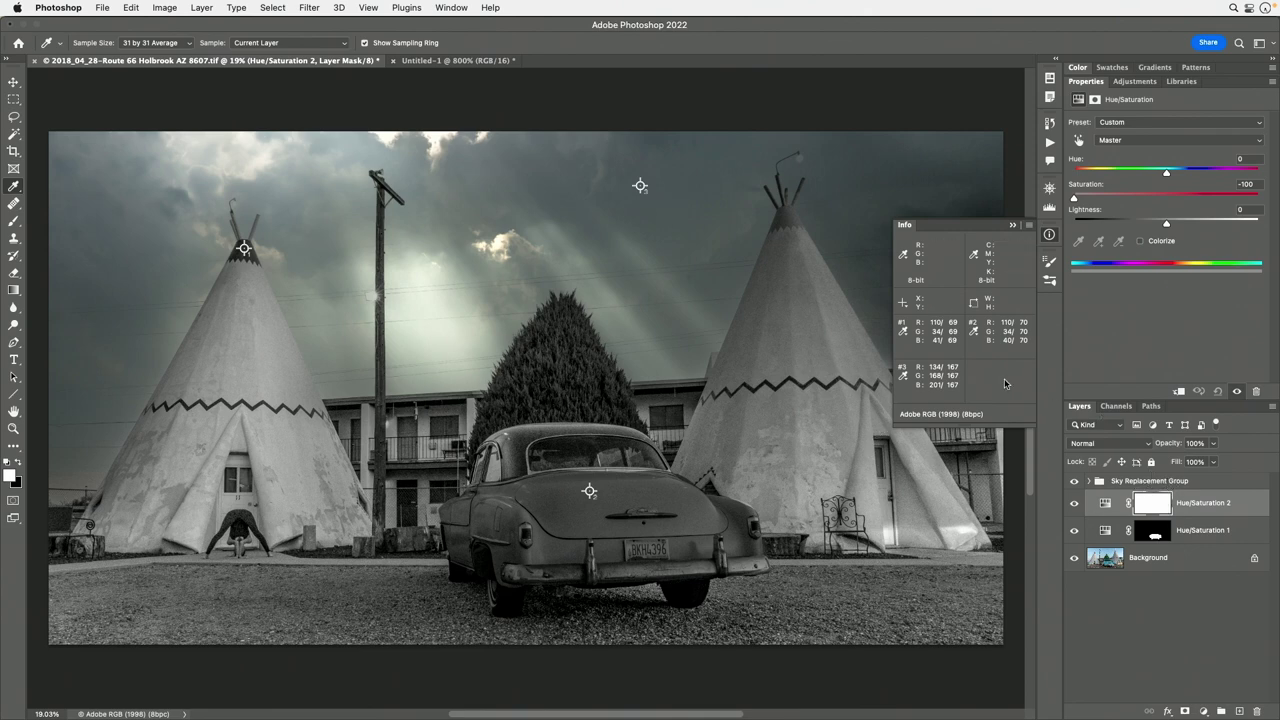
pyautogui.click(1075, 503)
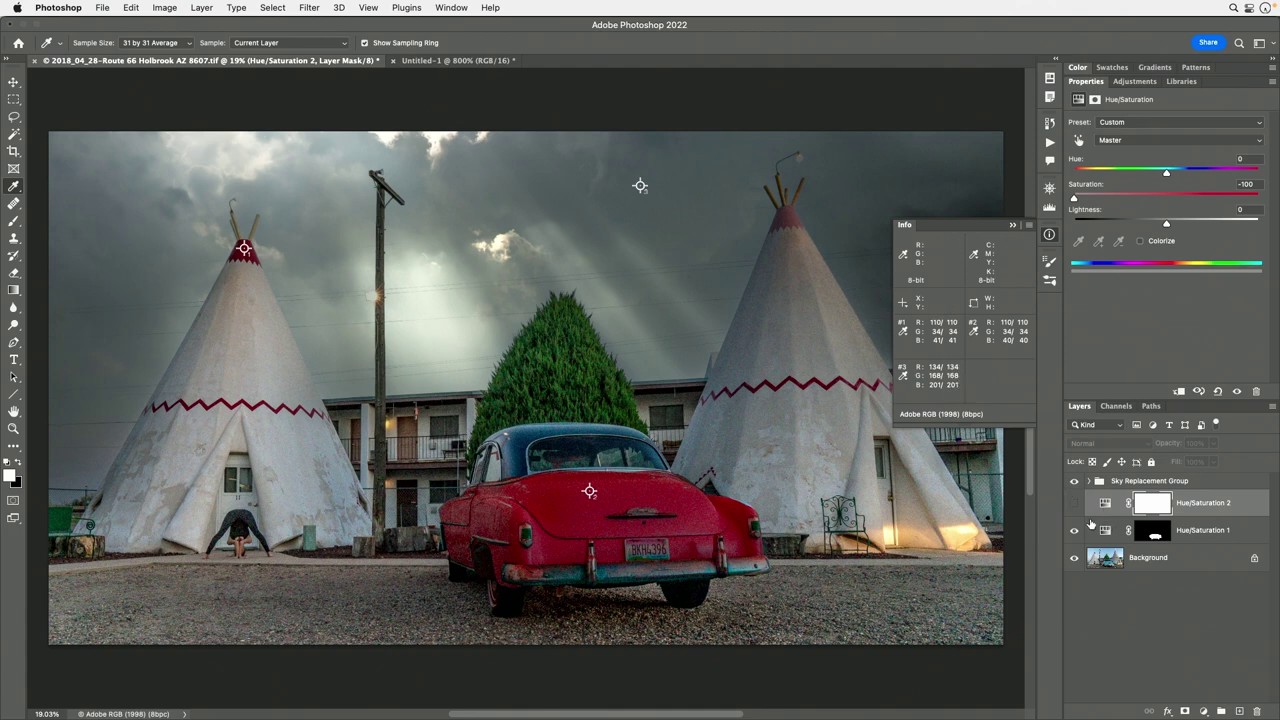
pyautogui.click(1073, 505)
pyautogui.click(1073, 505)
pyautogui.click(1073, 505)
pyautogui.click(1073, 506)
pyautogui.click(1073, 506)
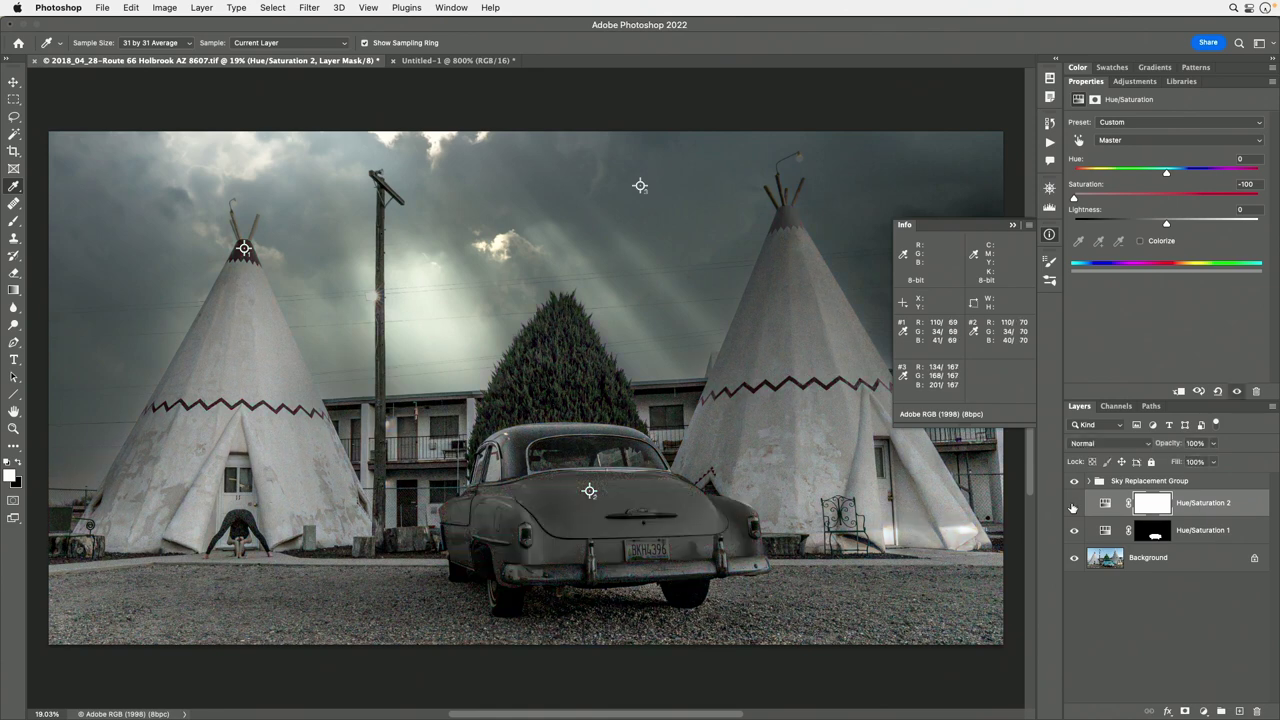
pyautogui.click(1073, 506)
pyautogui.click(1073, 507)
pyautogui.click(1073, 507)
pyautogui.click(1073, 507)
pyautogui.click(1073, 507)
pyautogui.click(1073, 507)
pyautogui.click(1074, 507)
pyautogui.click(1074, 507)
pyautogui.click(1074, 507)
pyautogui.click(1074, 507)
pyautogui.moveTo(1191, 497); pyautogui.dragTo(1190, 474)
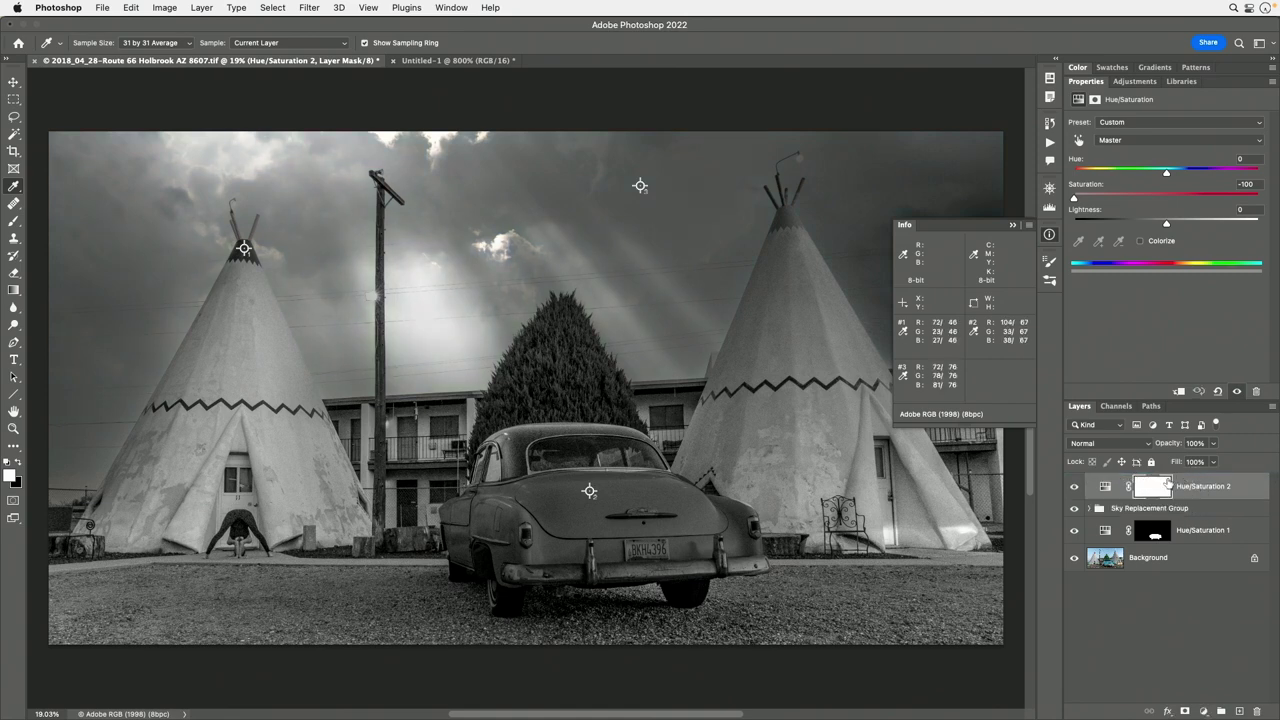
pyautogui.click(1075, 488)
pyautogui.click(1075, 488)
pyautogui.click(1075, 488)
pyautogui.click(1075, 488)
pyautogui.click(1075, 488)
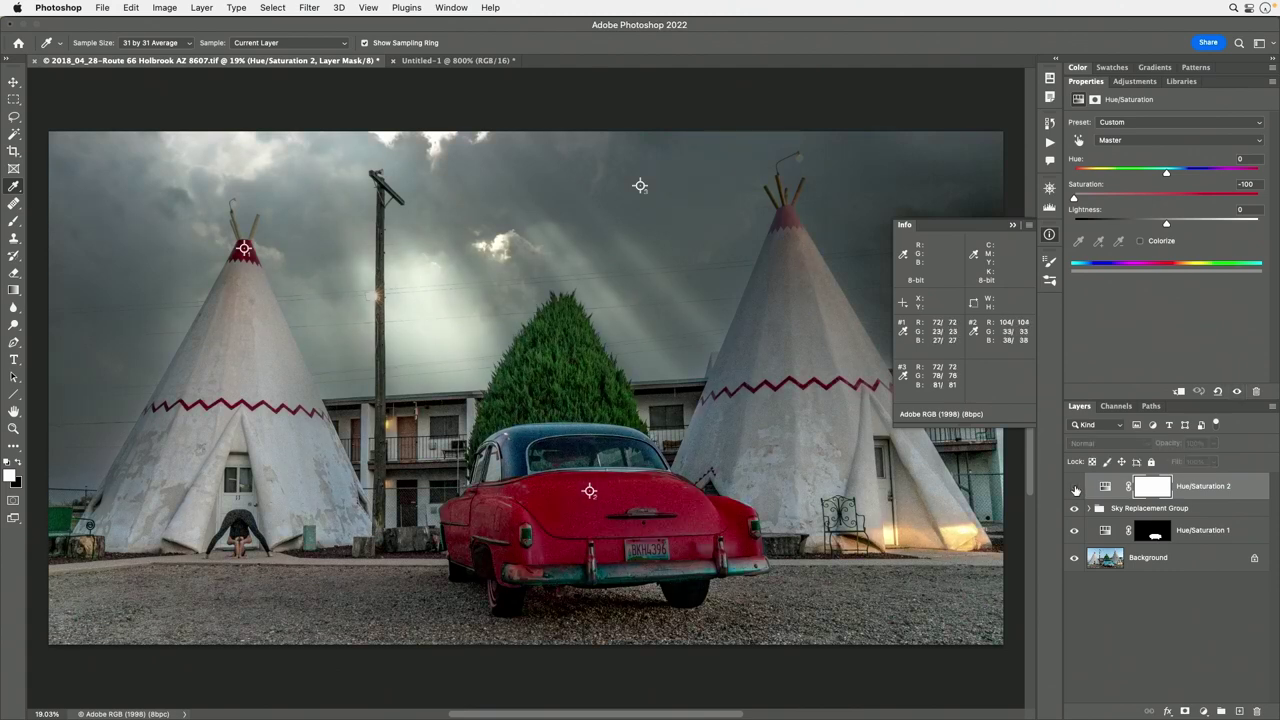
pyautogui.click(1075, 488)
pyautogui.click(1075, 488)
pyautogui.click(1075, 488)
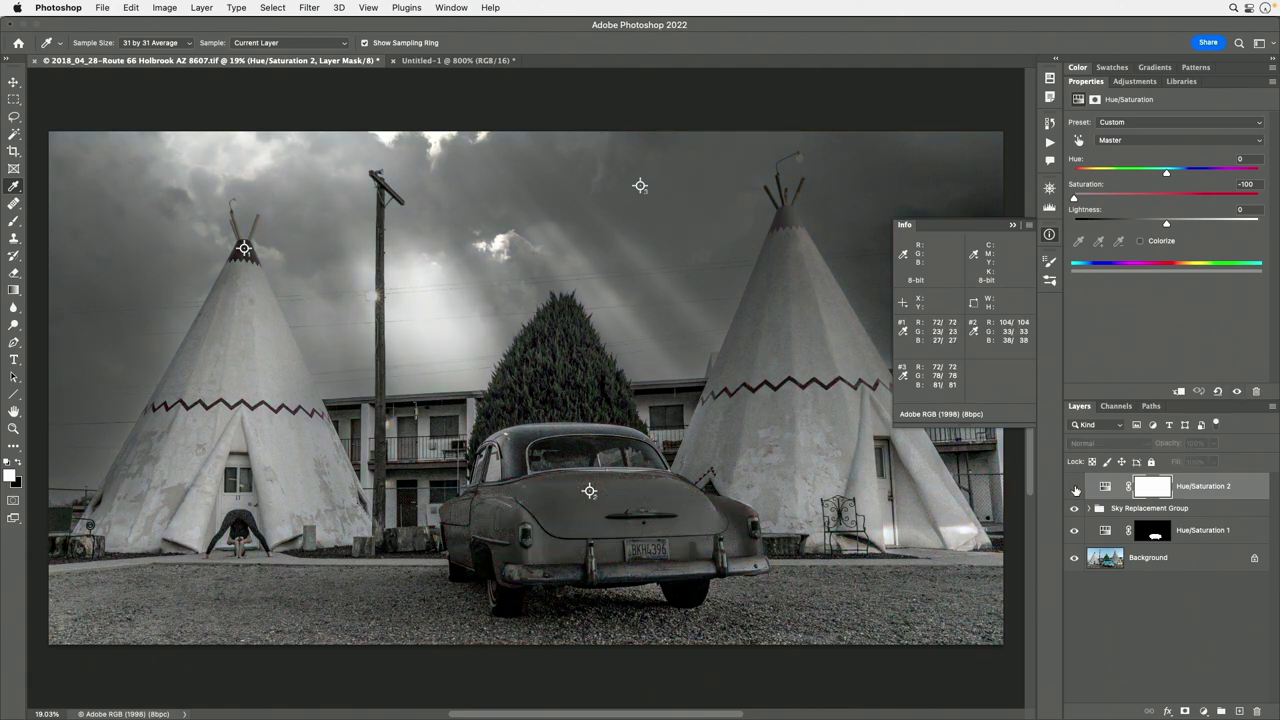
pyautogui.click(1075, 488)
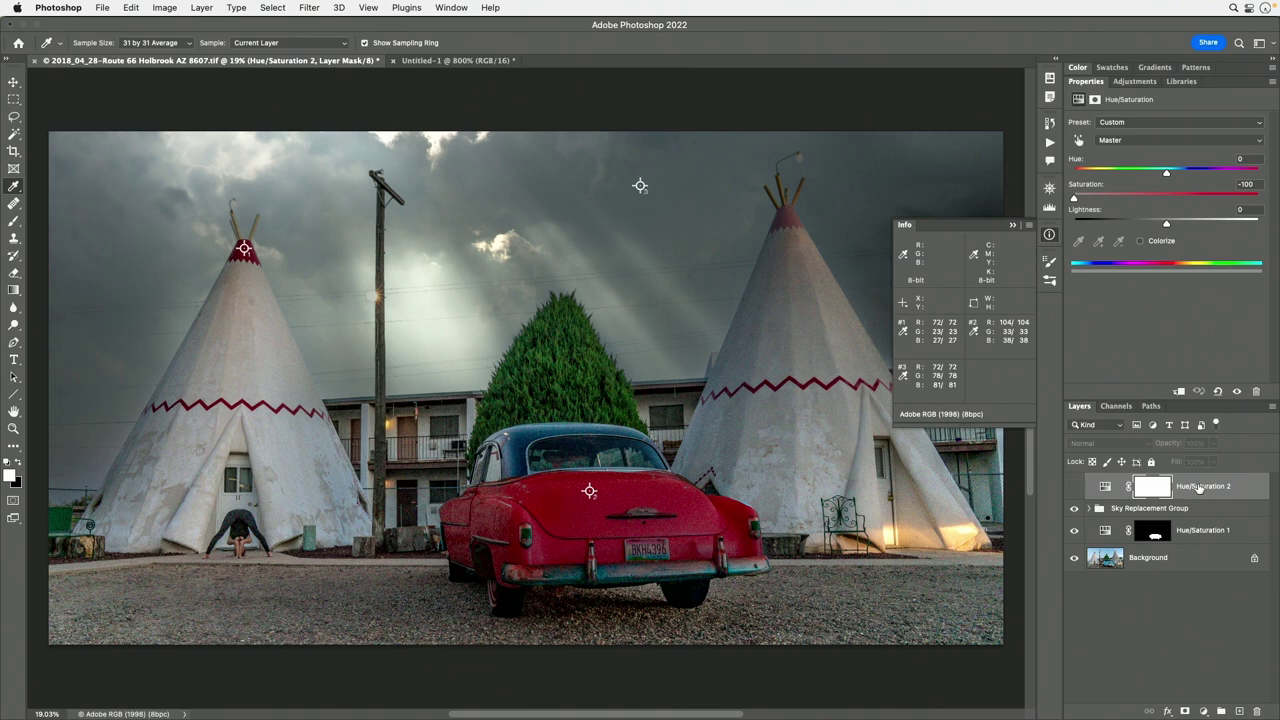
pyautogui.click(1199, 487)
pyautogui.click(1075, 488)
pyautogui.moveTo(1194, 489); pyautogui.dragTo(1197, 518)
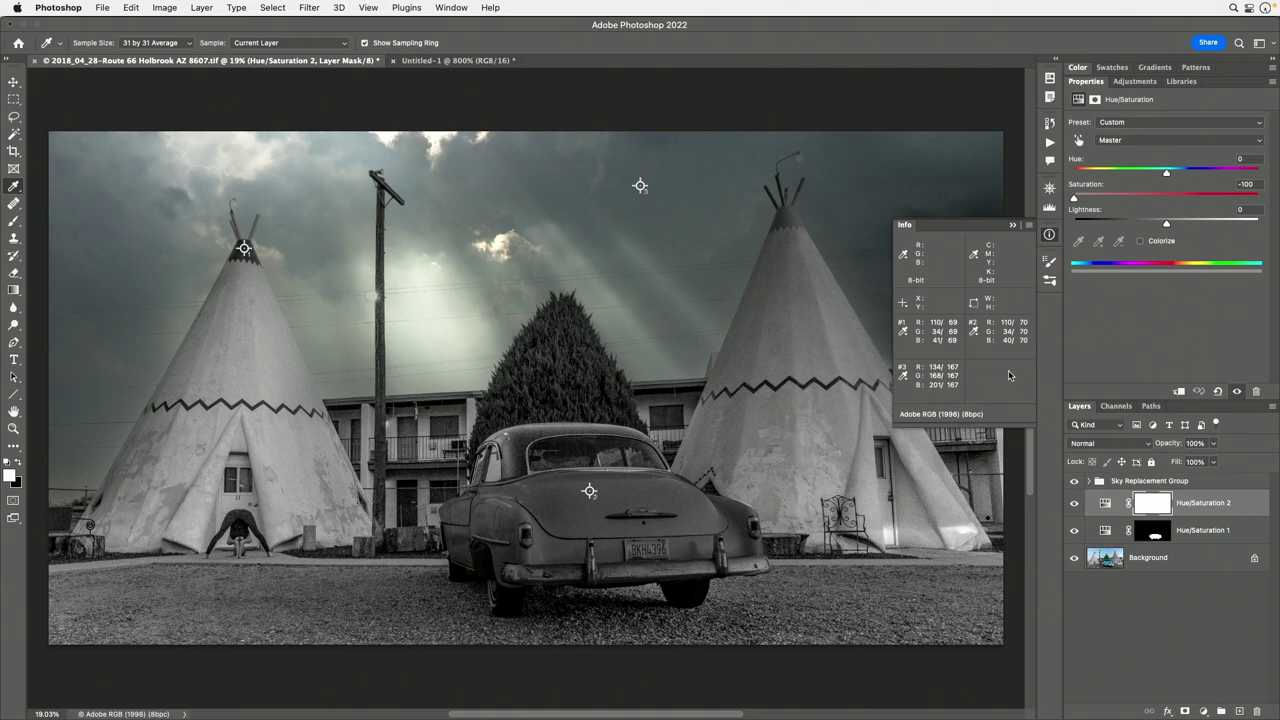
# Enable Always Show Composite Color Values in the Info Panel Options.
pyautogui.click(1029, 226)
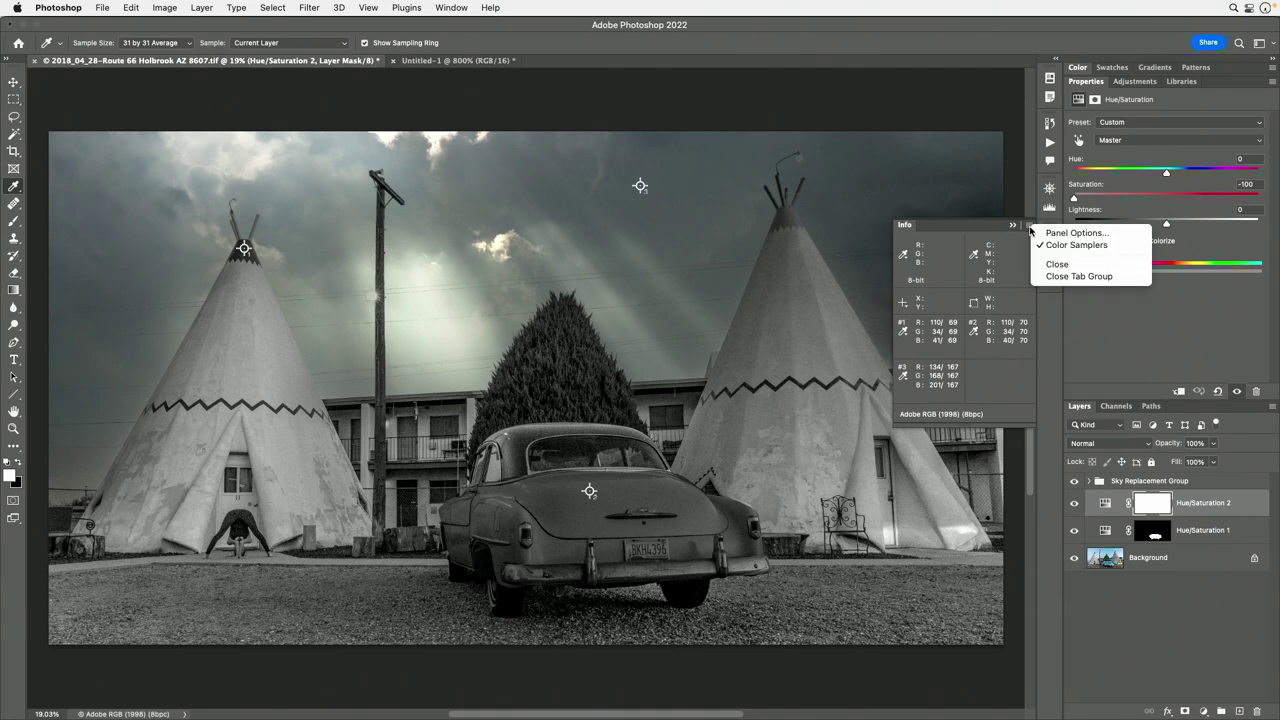
pyautogui.click(1060, 233)
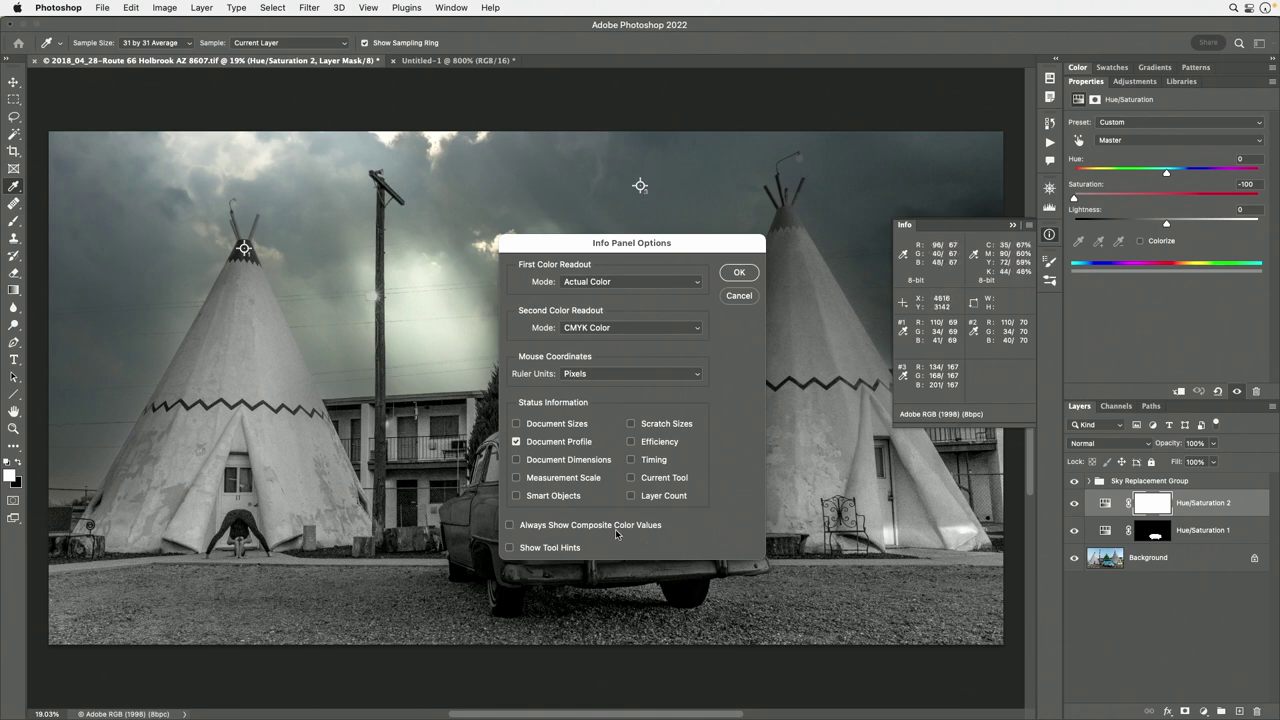
pyautogui.click(511, 526)
pyautogui.click(737, 274)
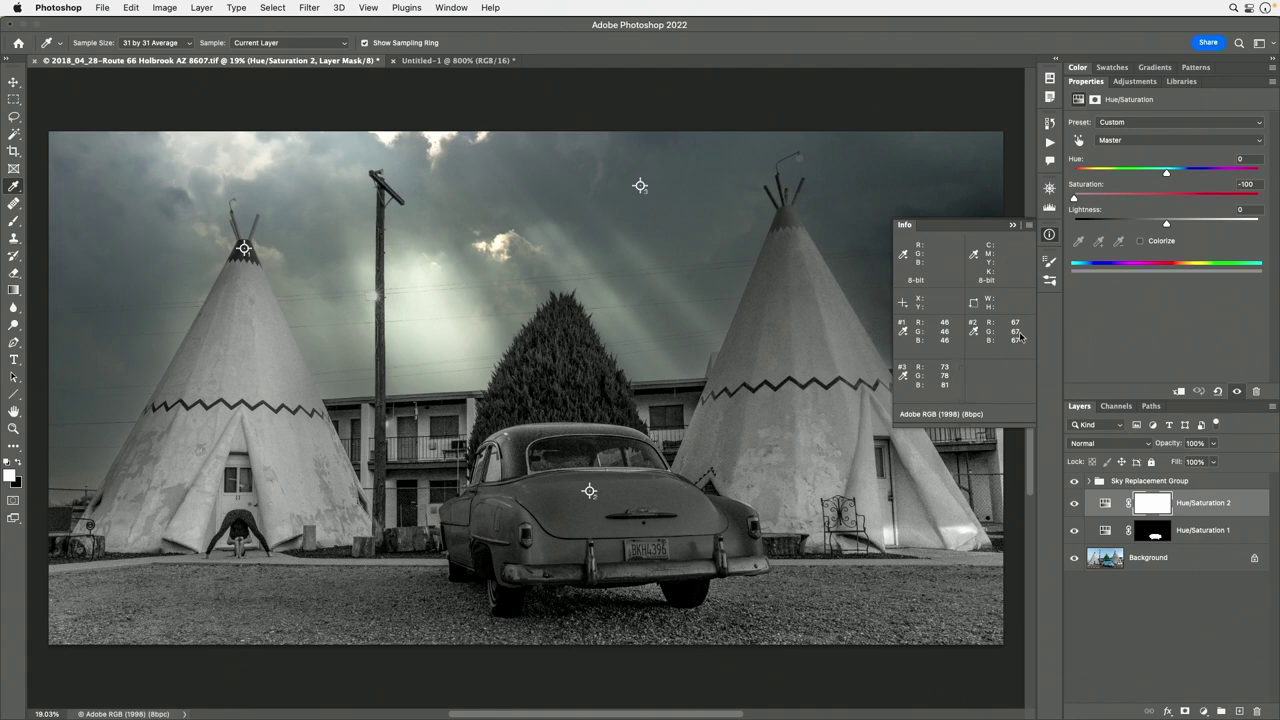
# Reopen Info Panel Options to review the composite colour and Document Profile settings.
pyautogui.click(1028, 225)
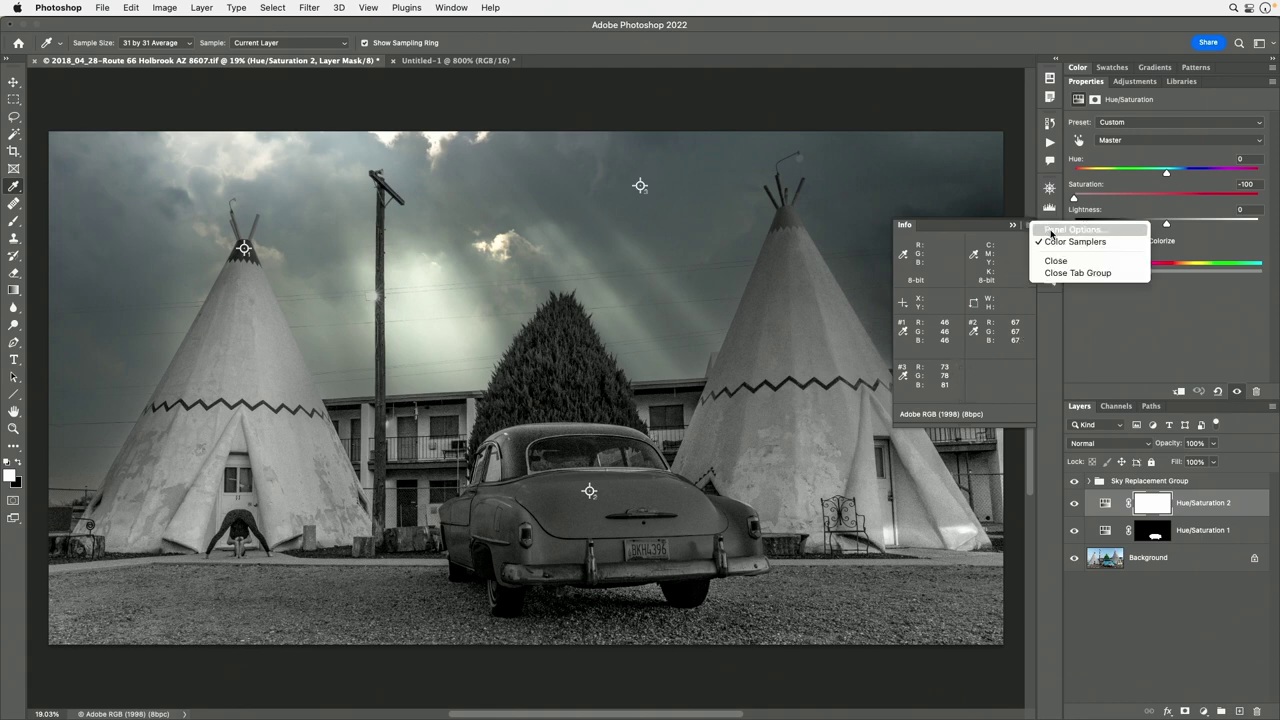
pyautogui.click(1072, 229)
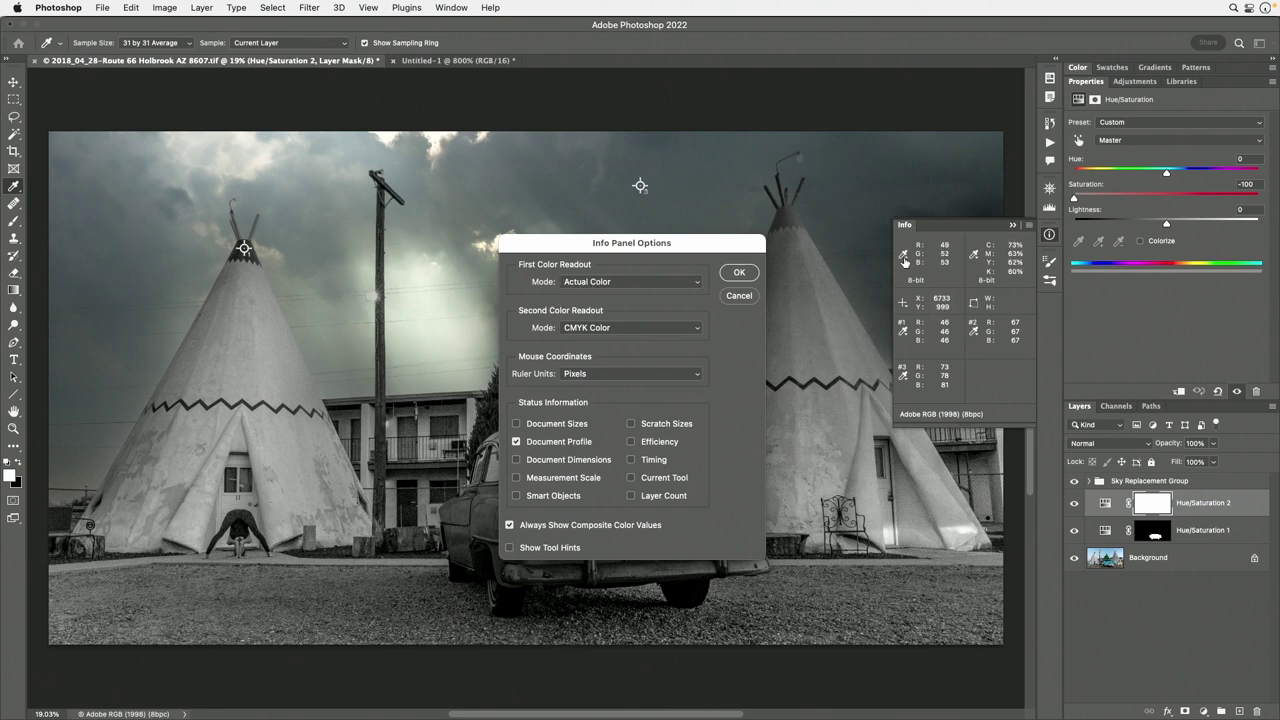
pyautogui.click(903, 257)
pyautogui.click(905, 259)
pyautogui.click(974, 255)
pyautogui.click(973, 256)
# Confirm the Info Panel Options with Always Show Composite Color Values enabled.
pyautogui.click(739, 272)
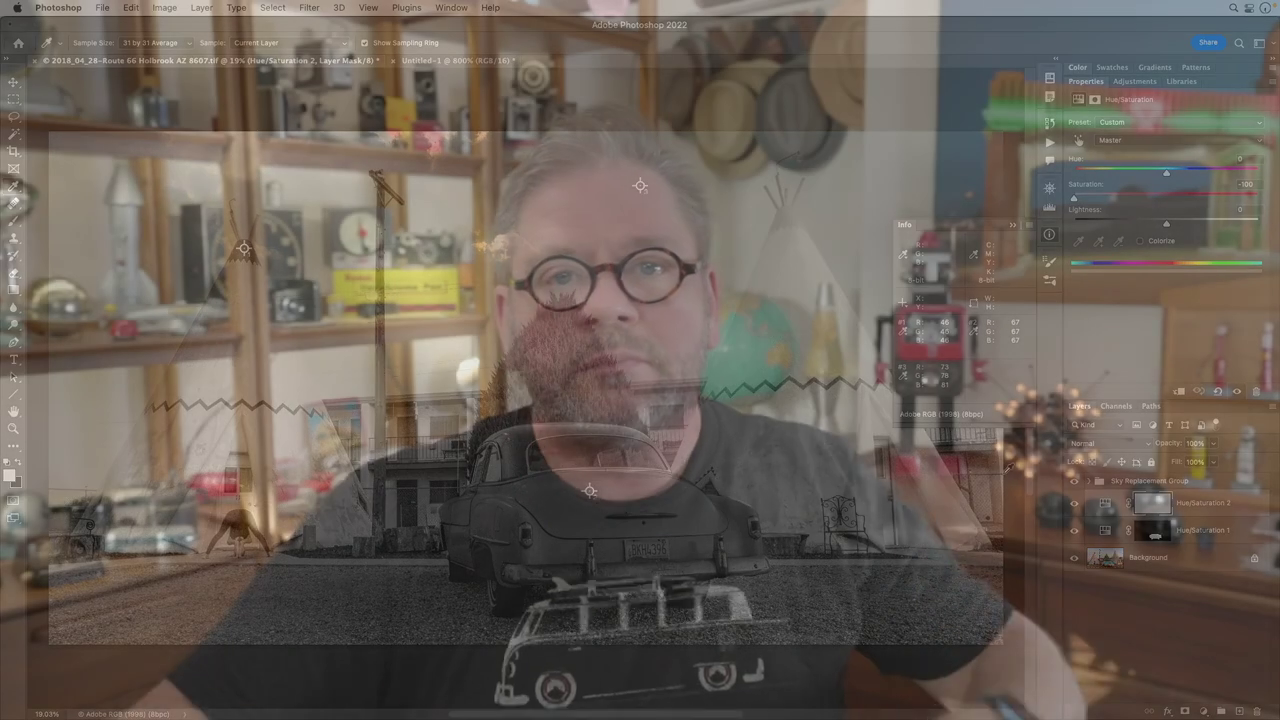